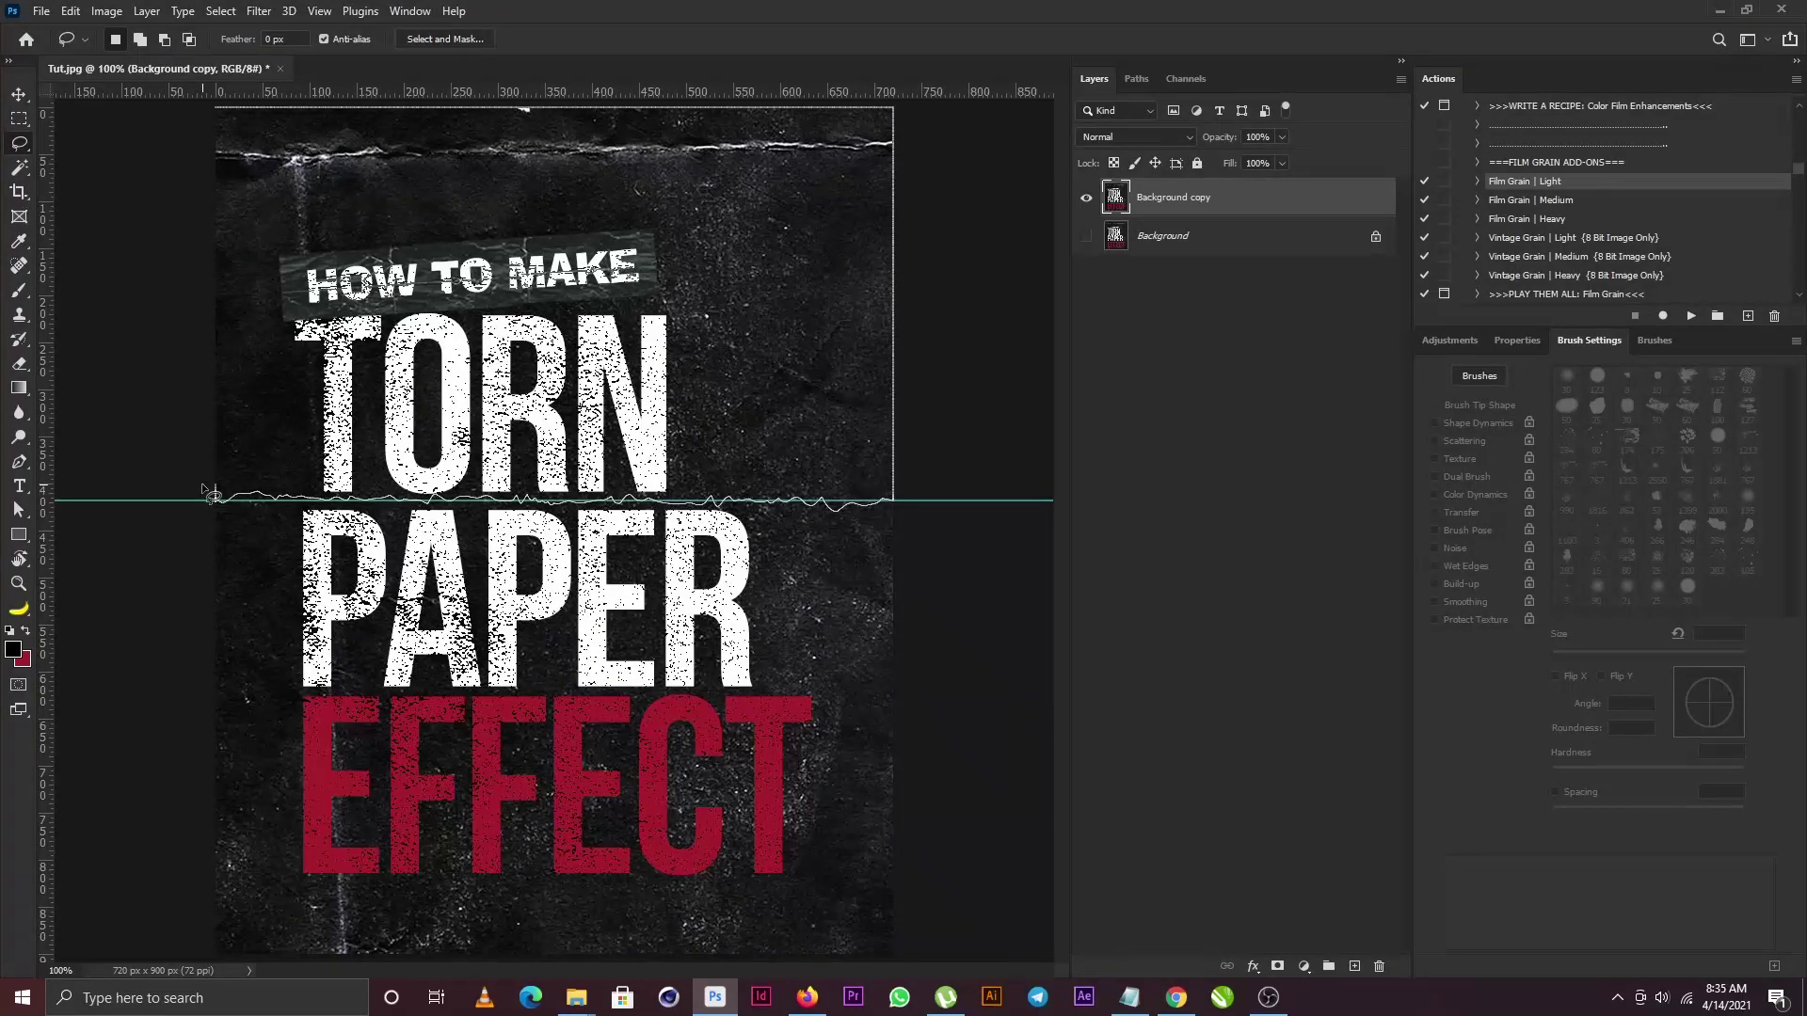
Finish the freehand Lasso selection around the poster's upper half with a jagged lower edge, and cut it onto its own layer.
left_click_drag(213, 496, 122, 489)
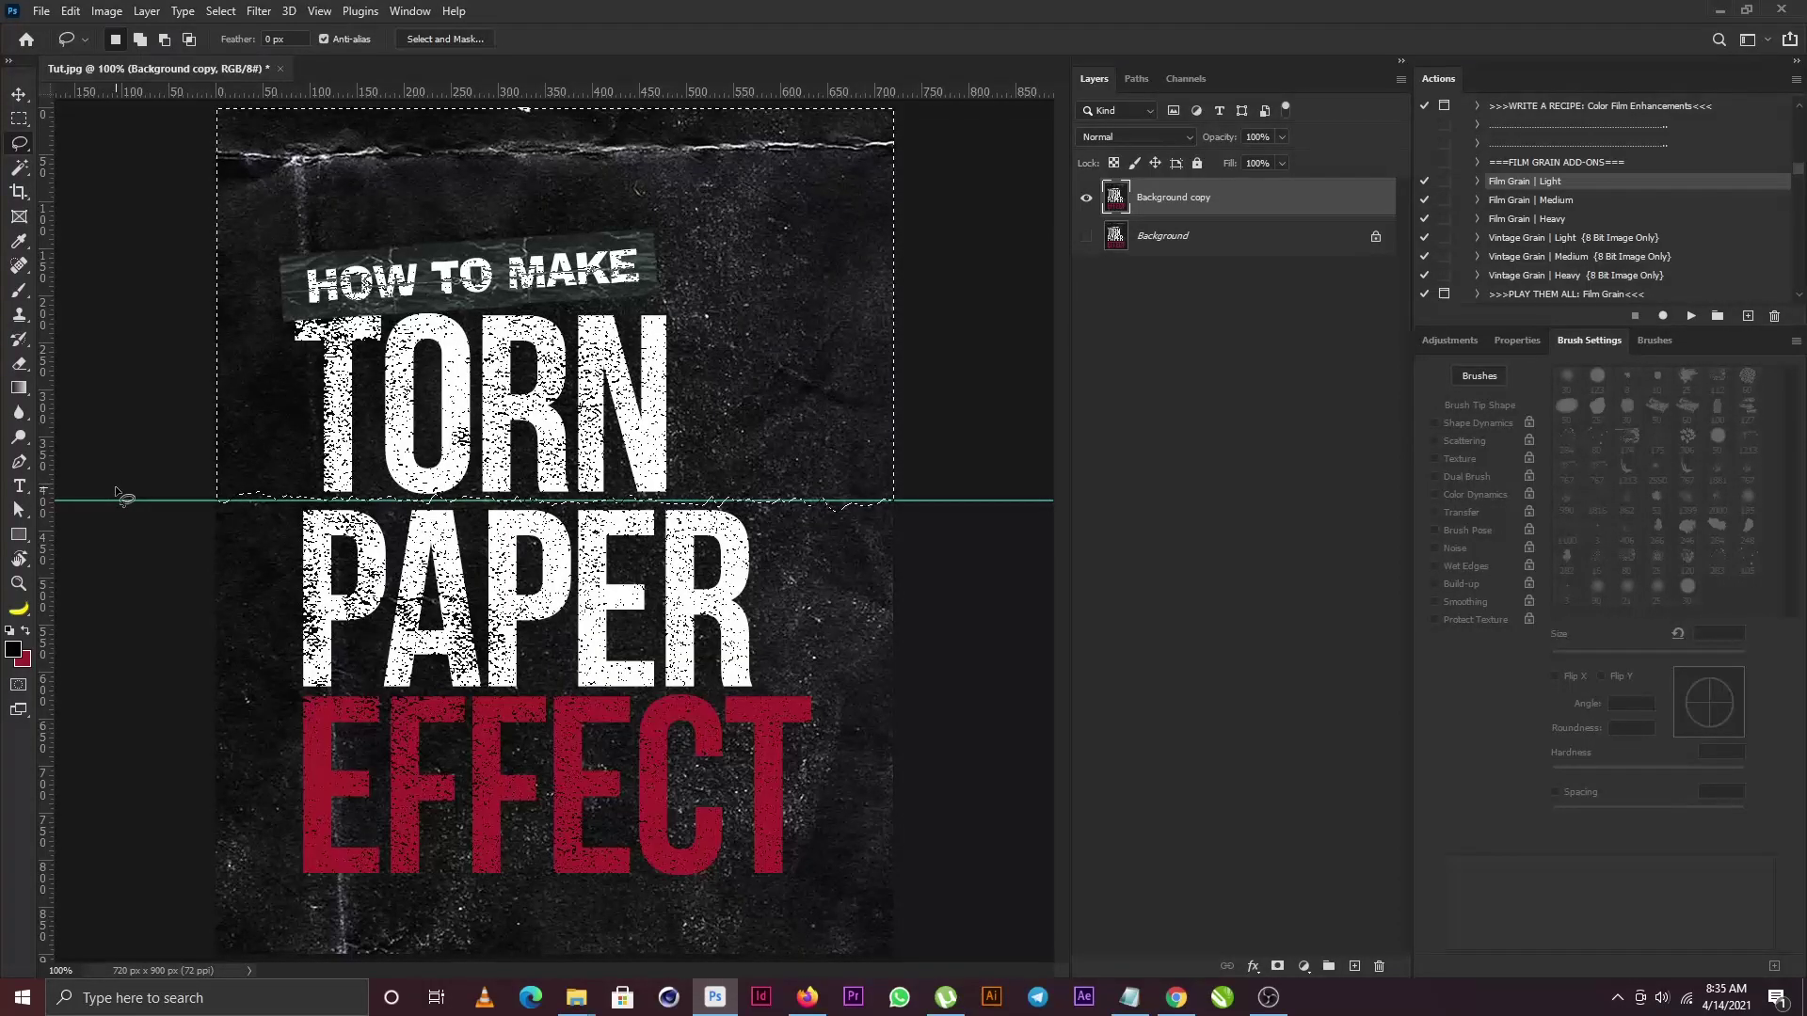
key("ctrl+shift+j")
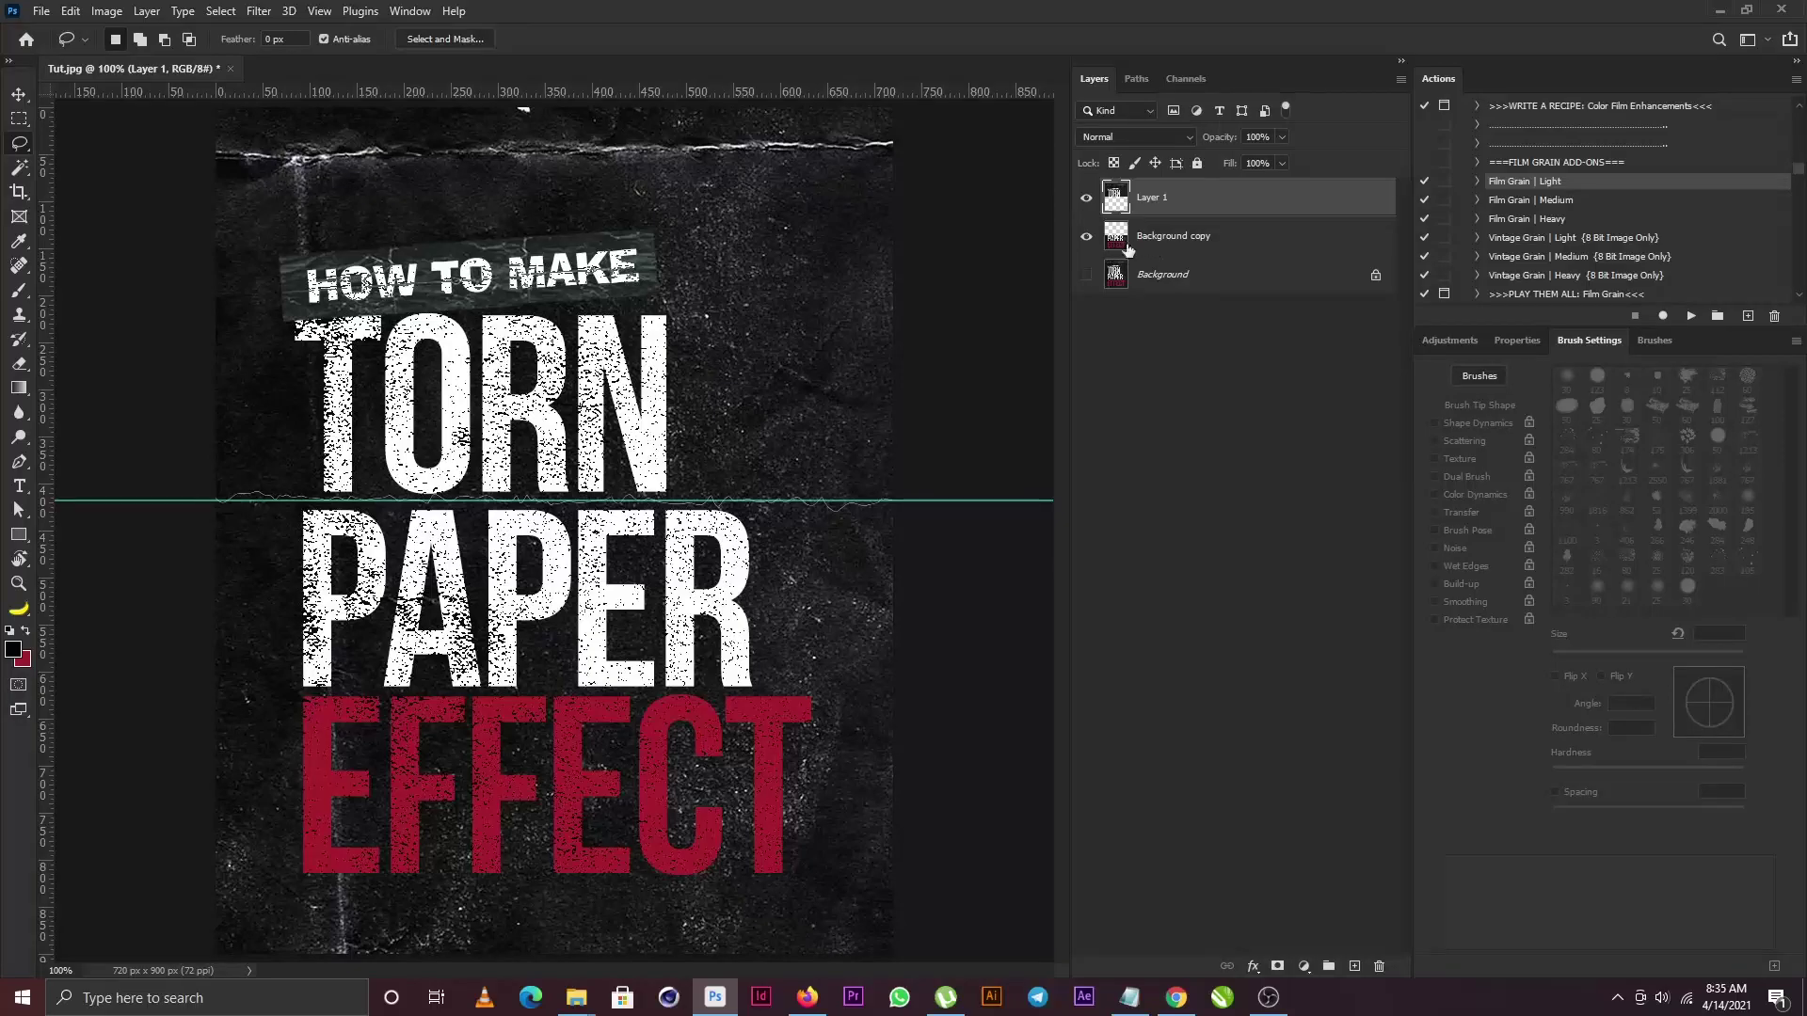
left_click(1085, 198)
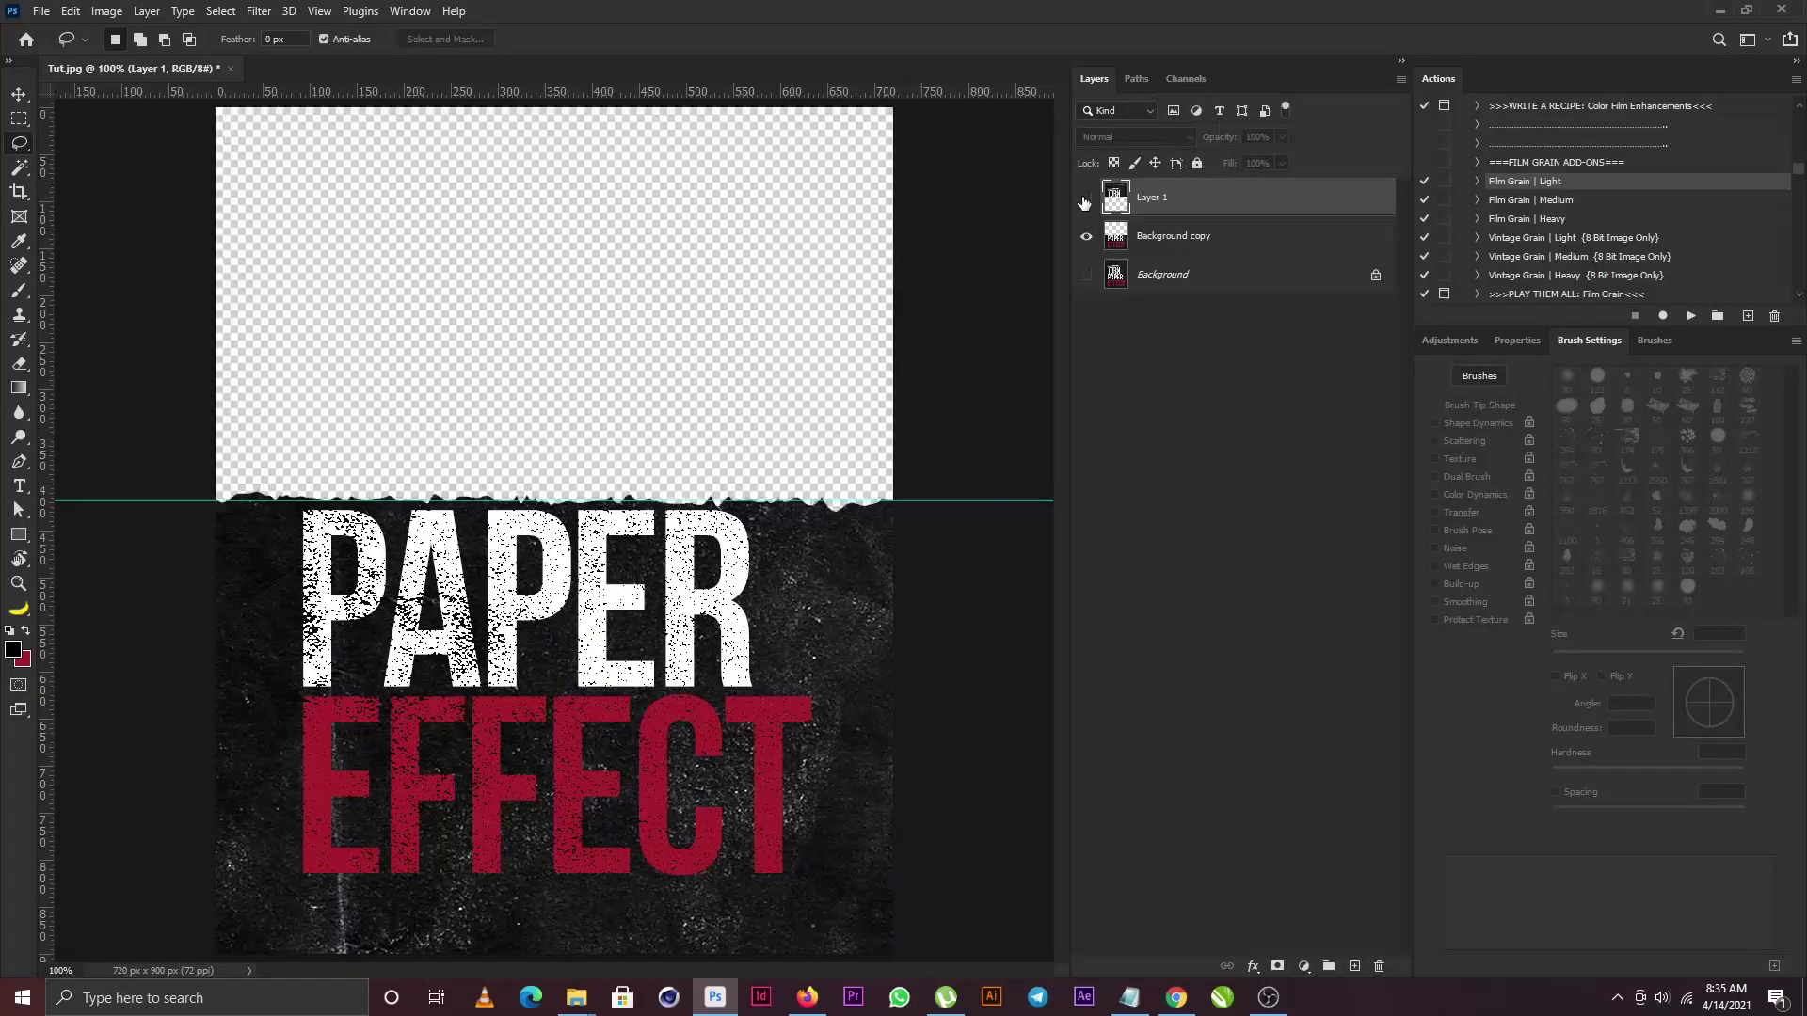
left_click(1085, 198)
left_click(1086, 237)
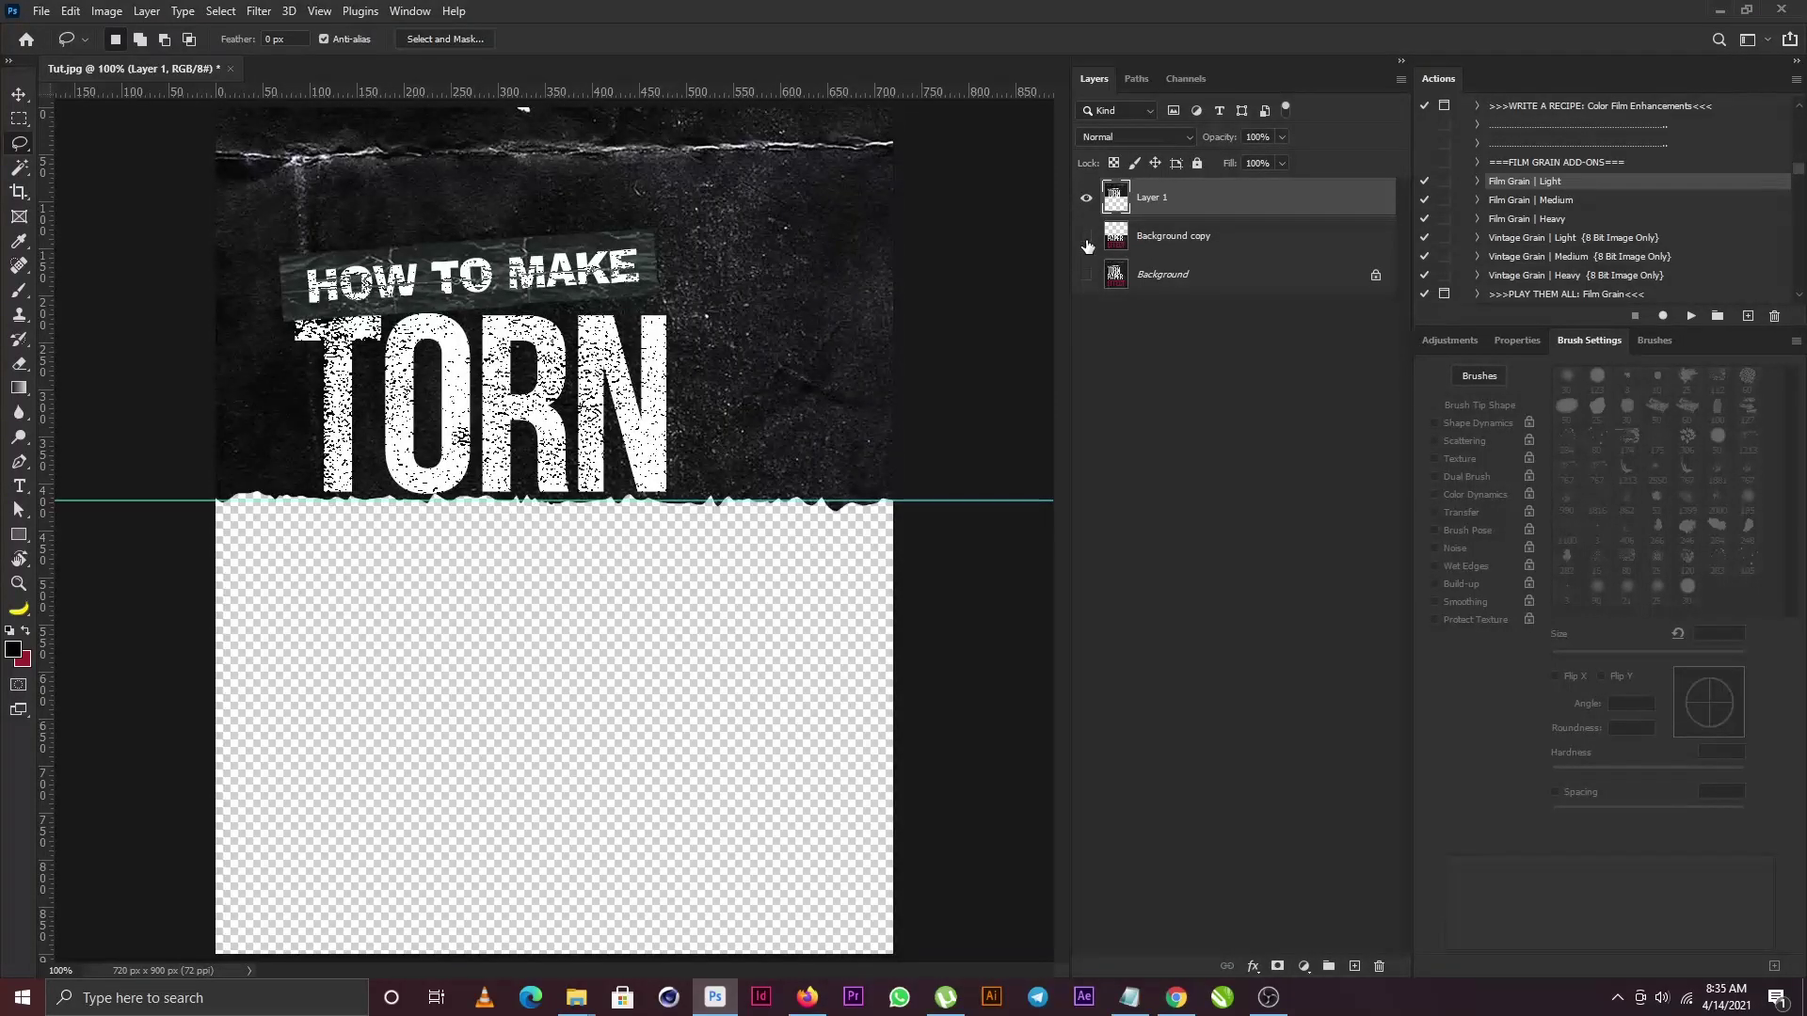
left_click(1086, 237)
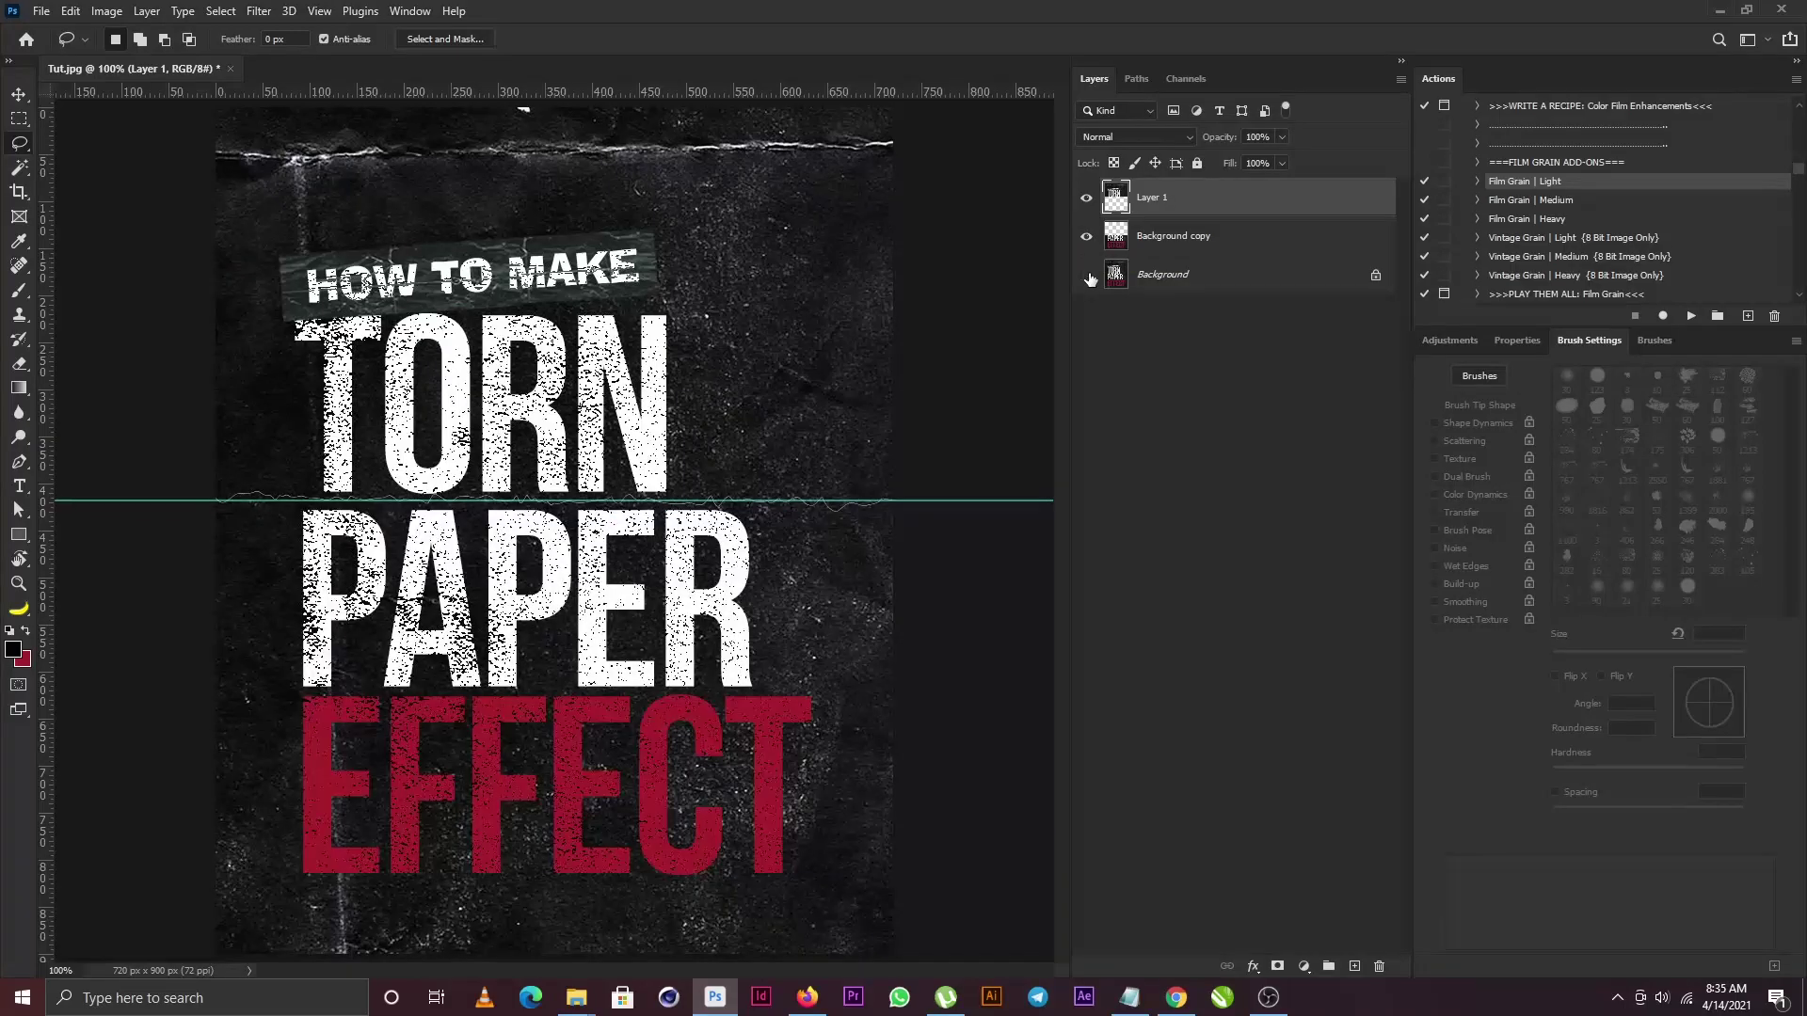
Load the outline of Layer 1 as a selection and create a new layer named "White part".
left_click(1117, 201, "ctrl")
key("ctrl+shift+n")
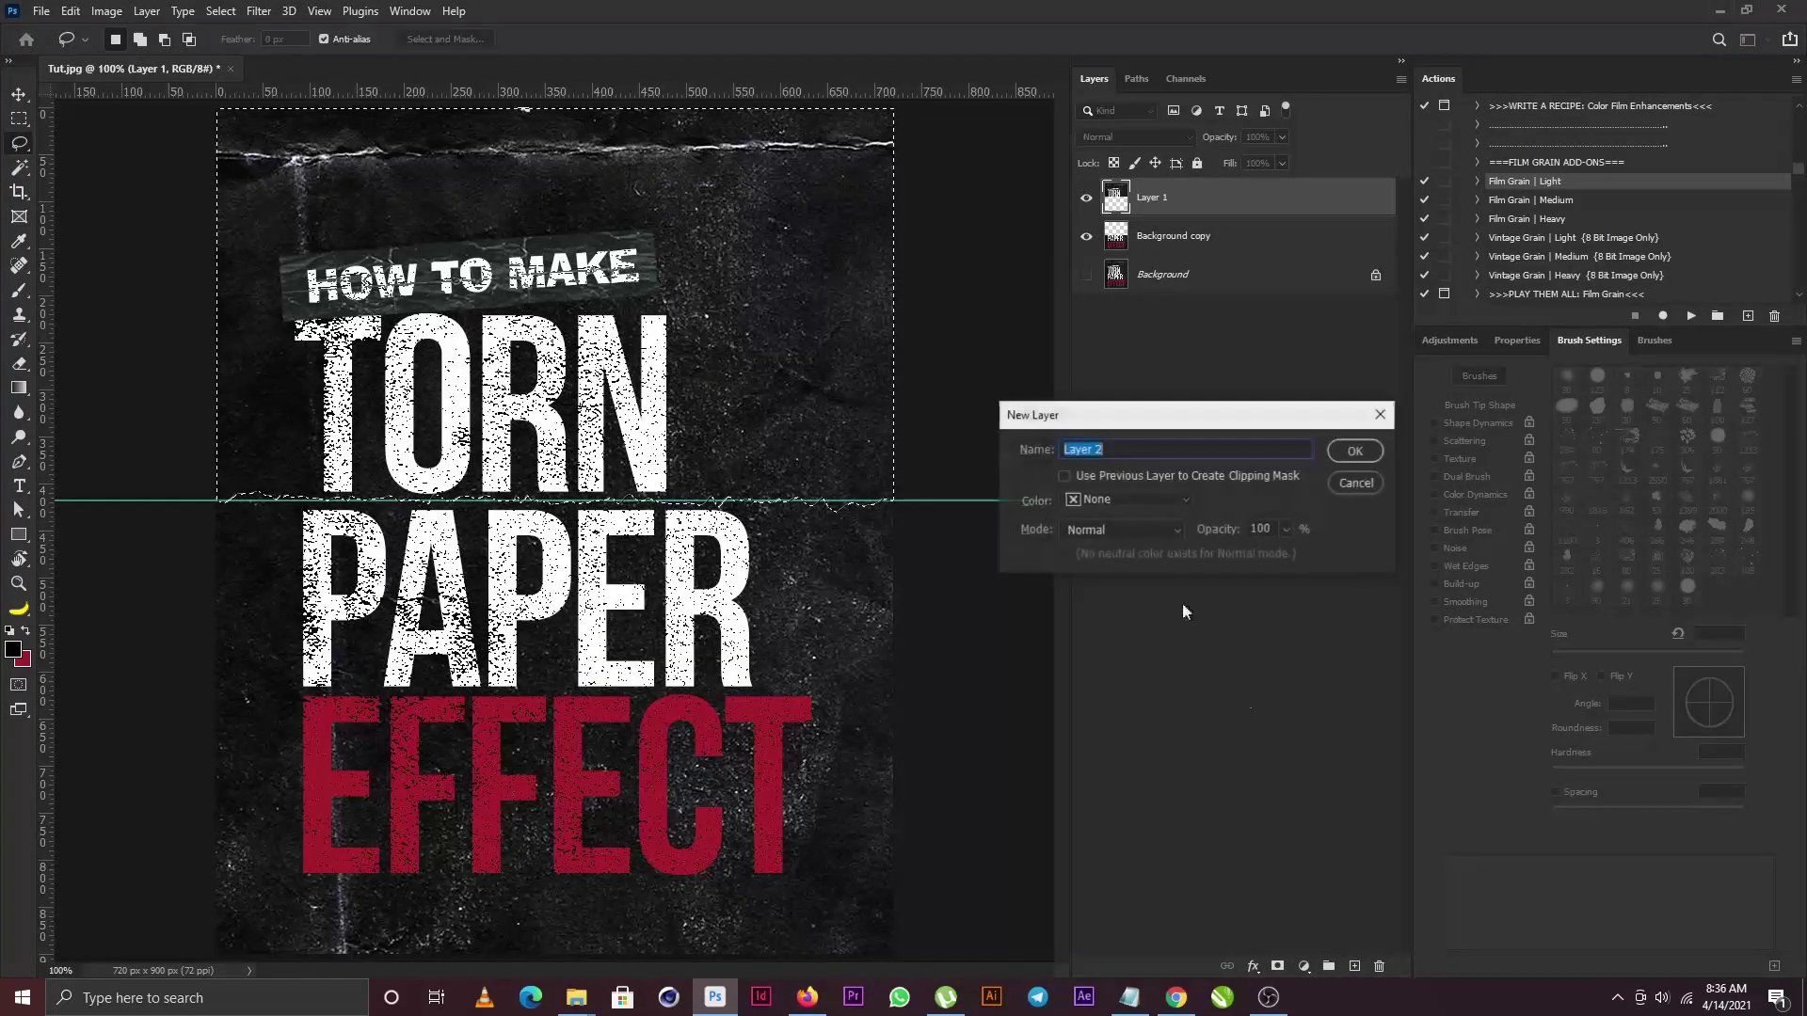
type("Whity")
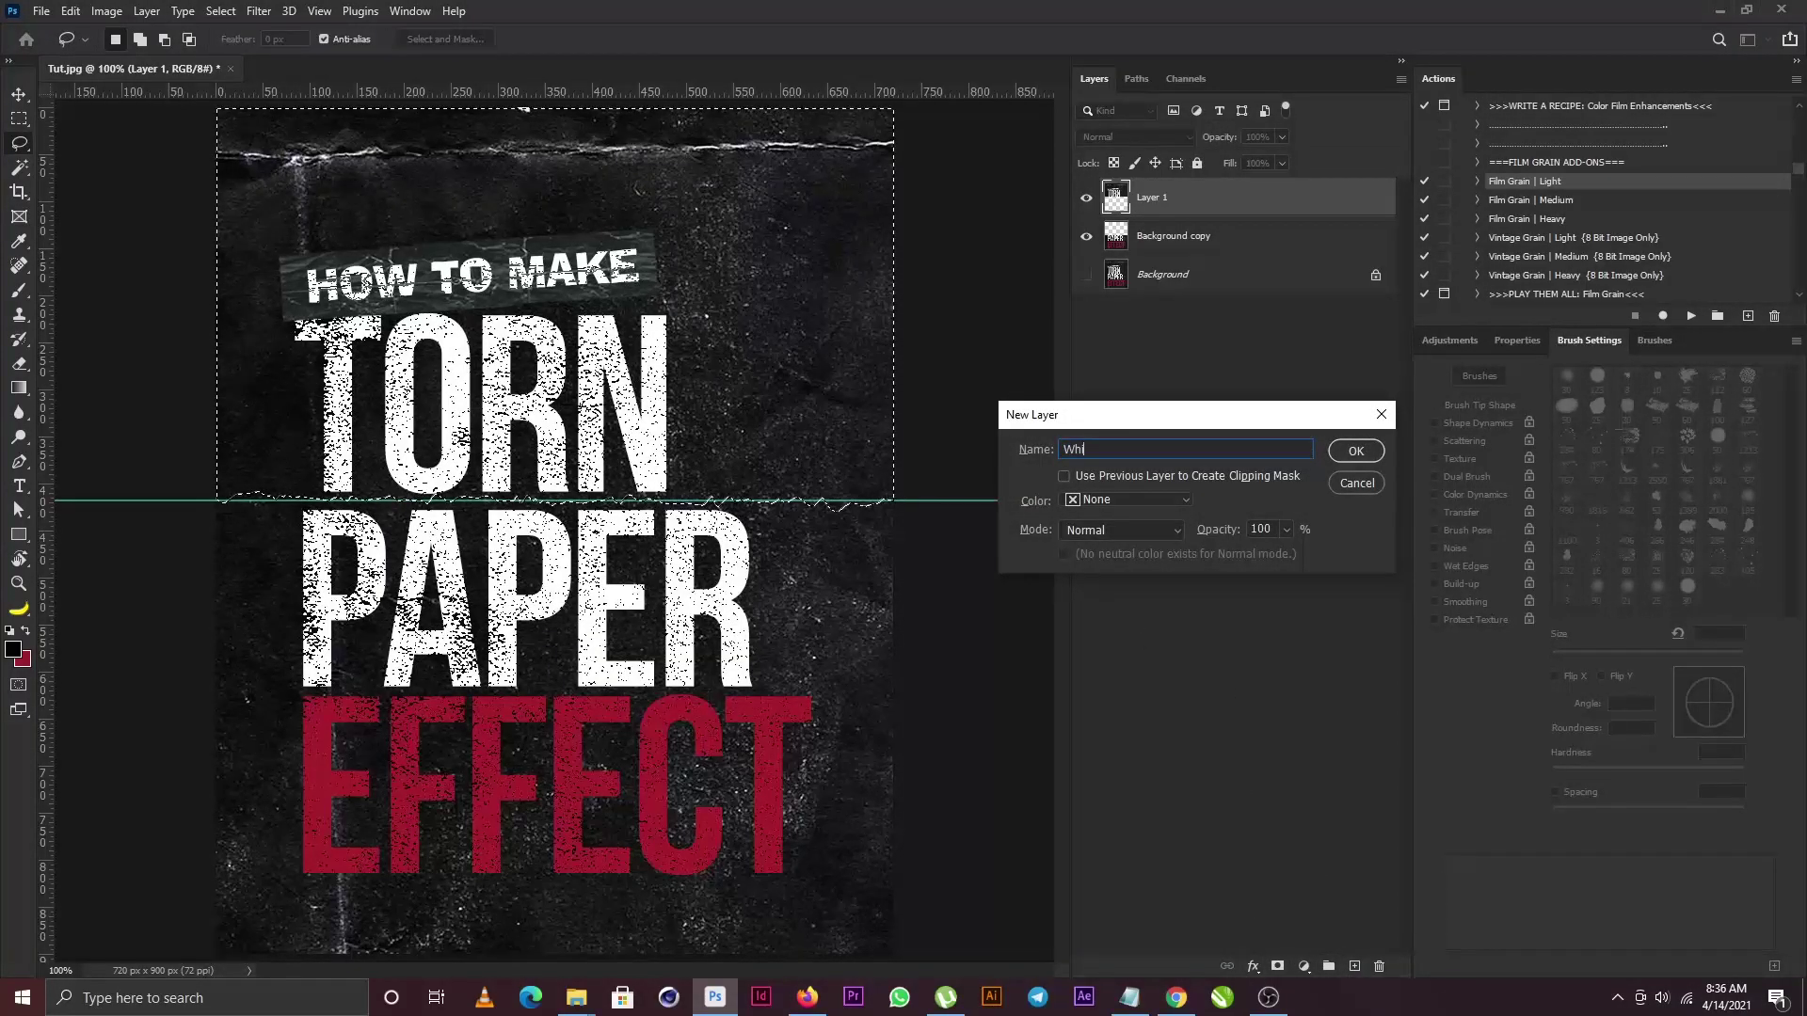
key("BackSpace")
type("e")
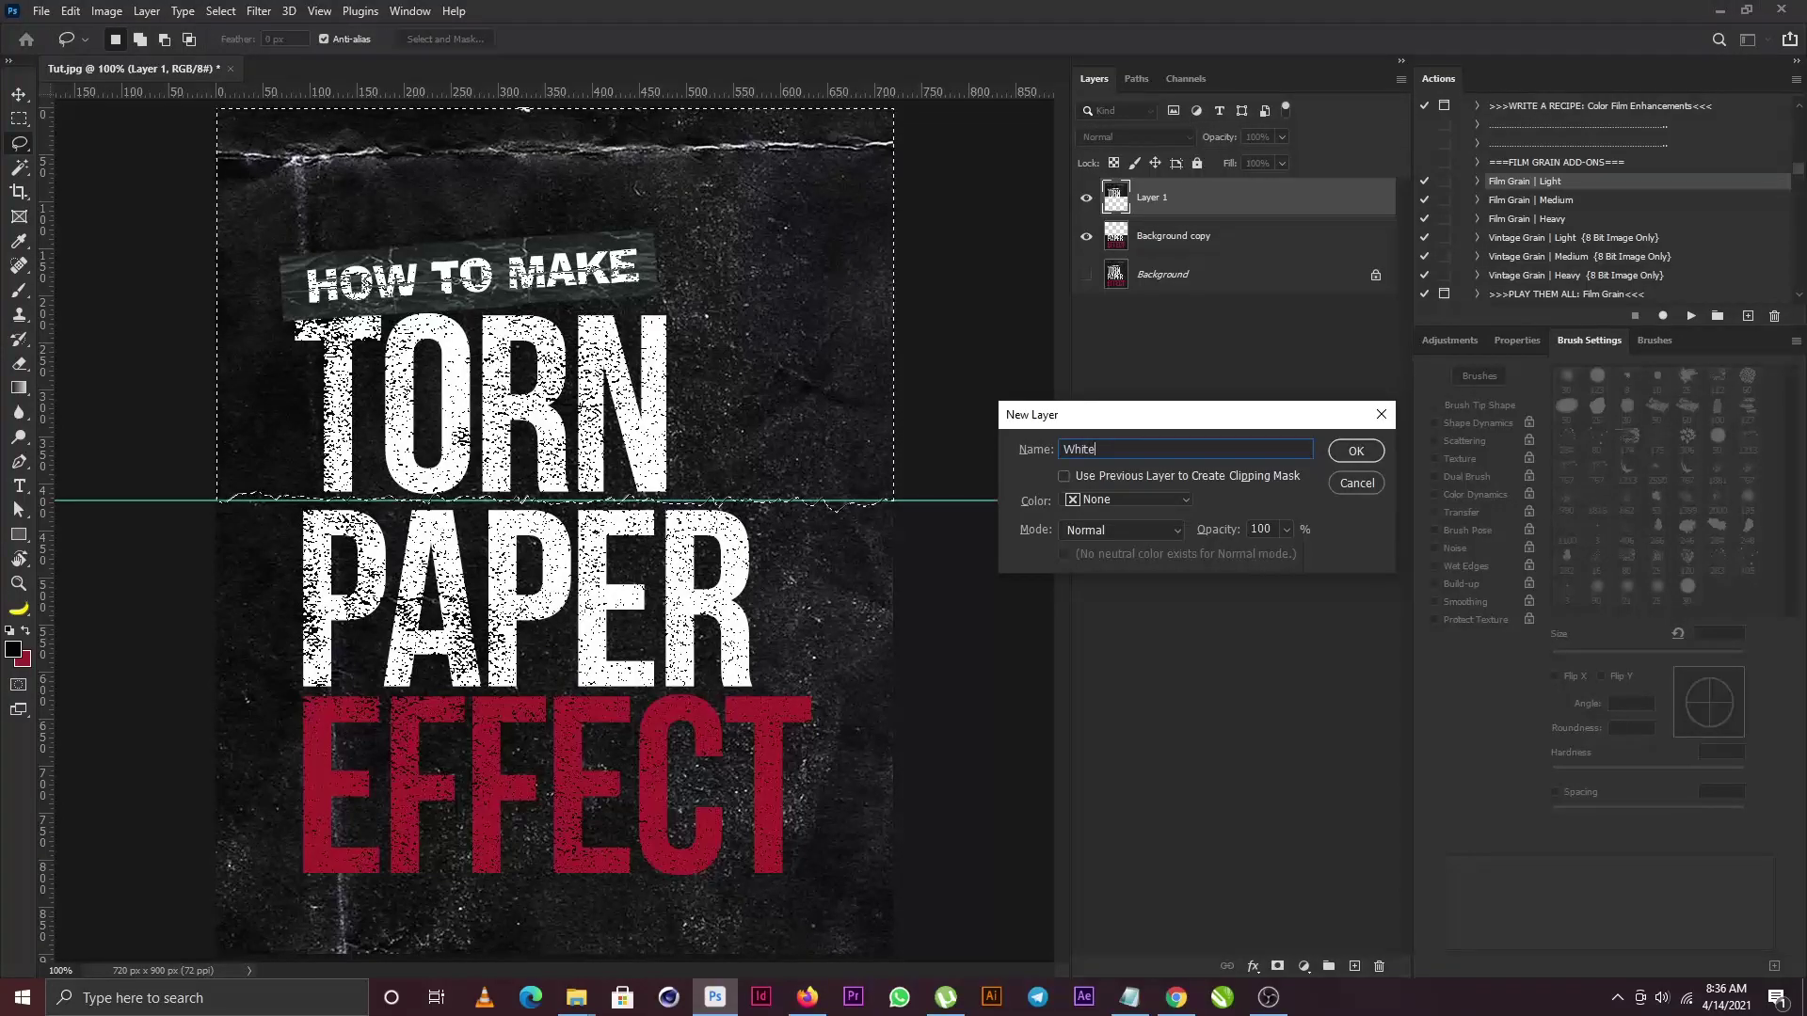
type(" part")
key("Return")
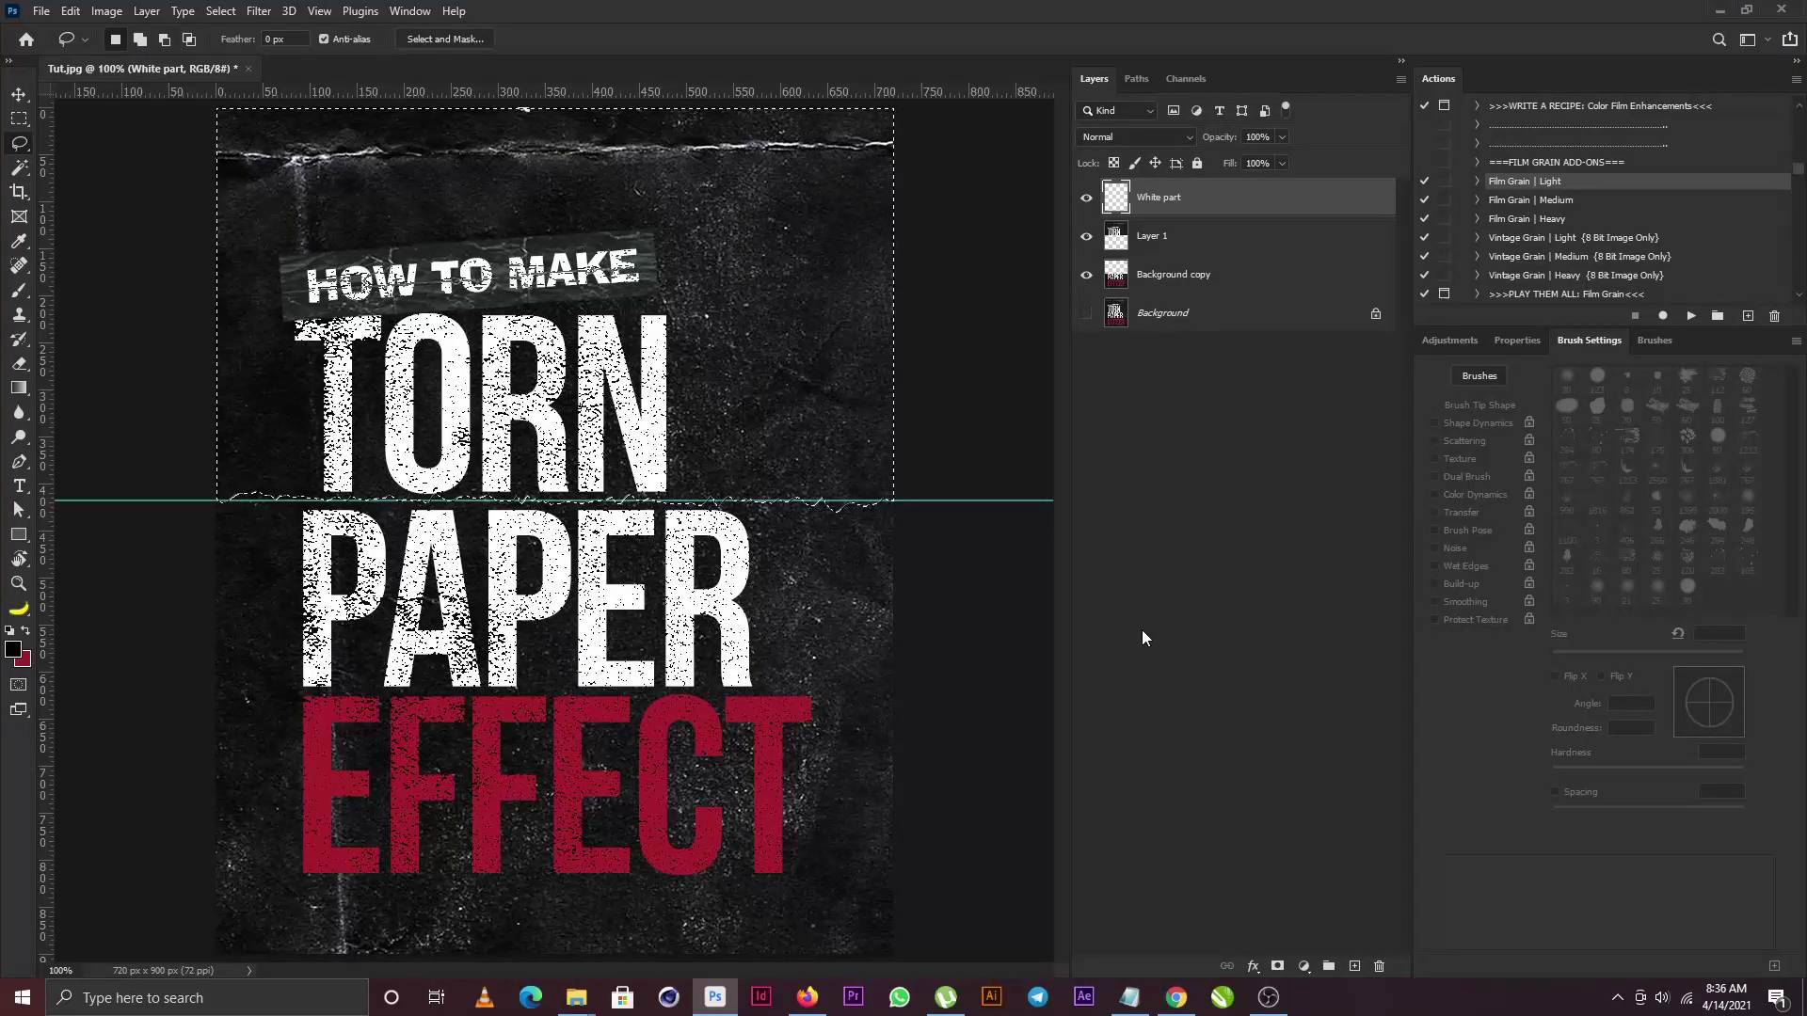
Set the foreground color to ffffff and fill the selection on the White part layer with it.
left_click(13, 649)
type("ffffff")
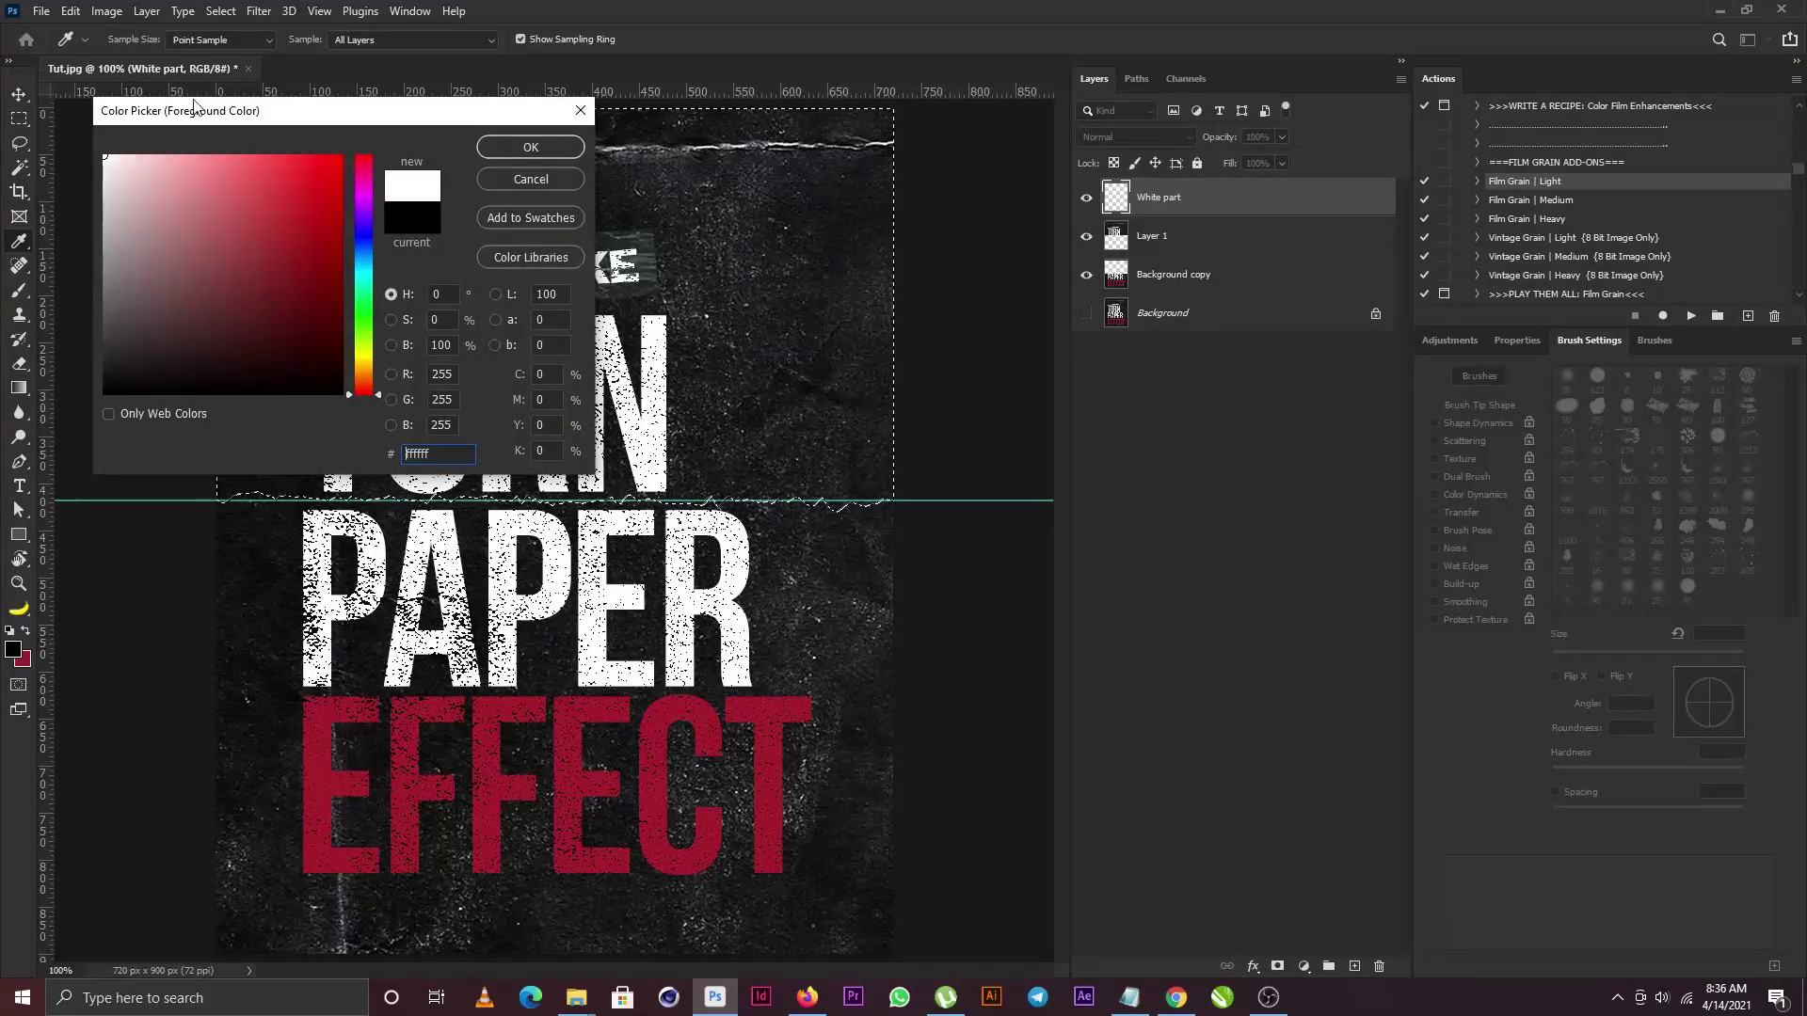
left_click(531, 147)
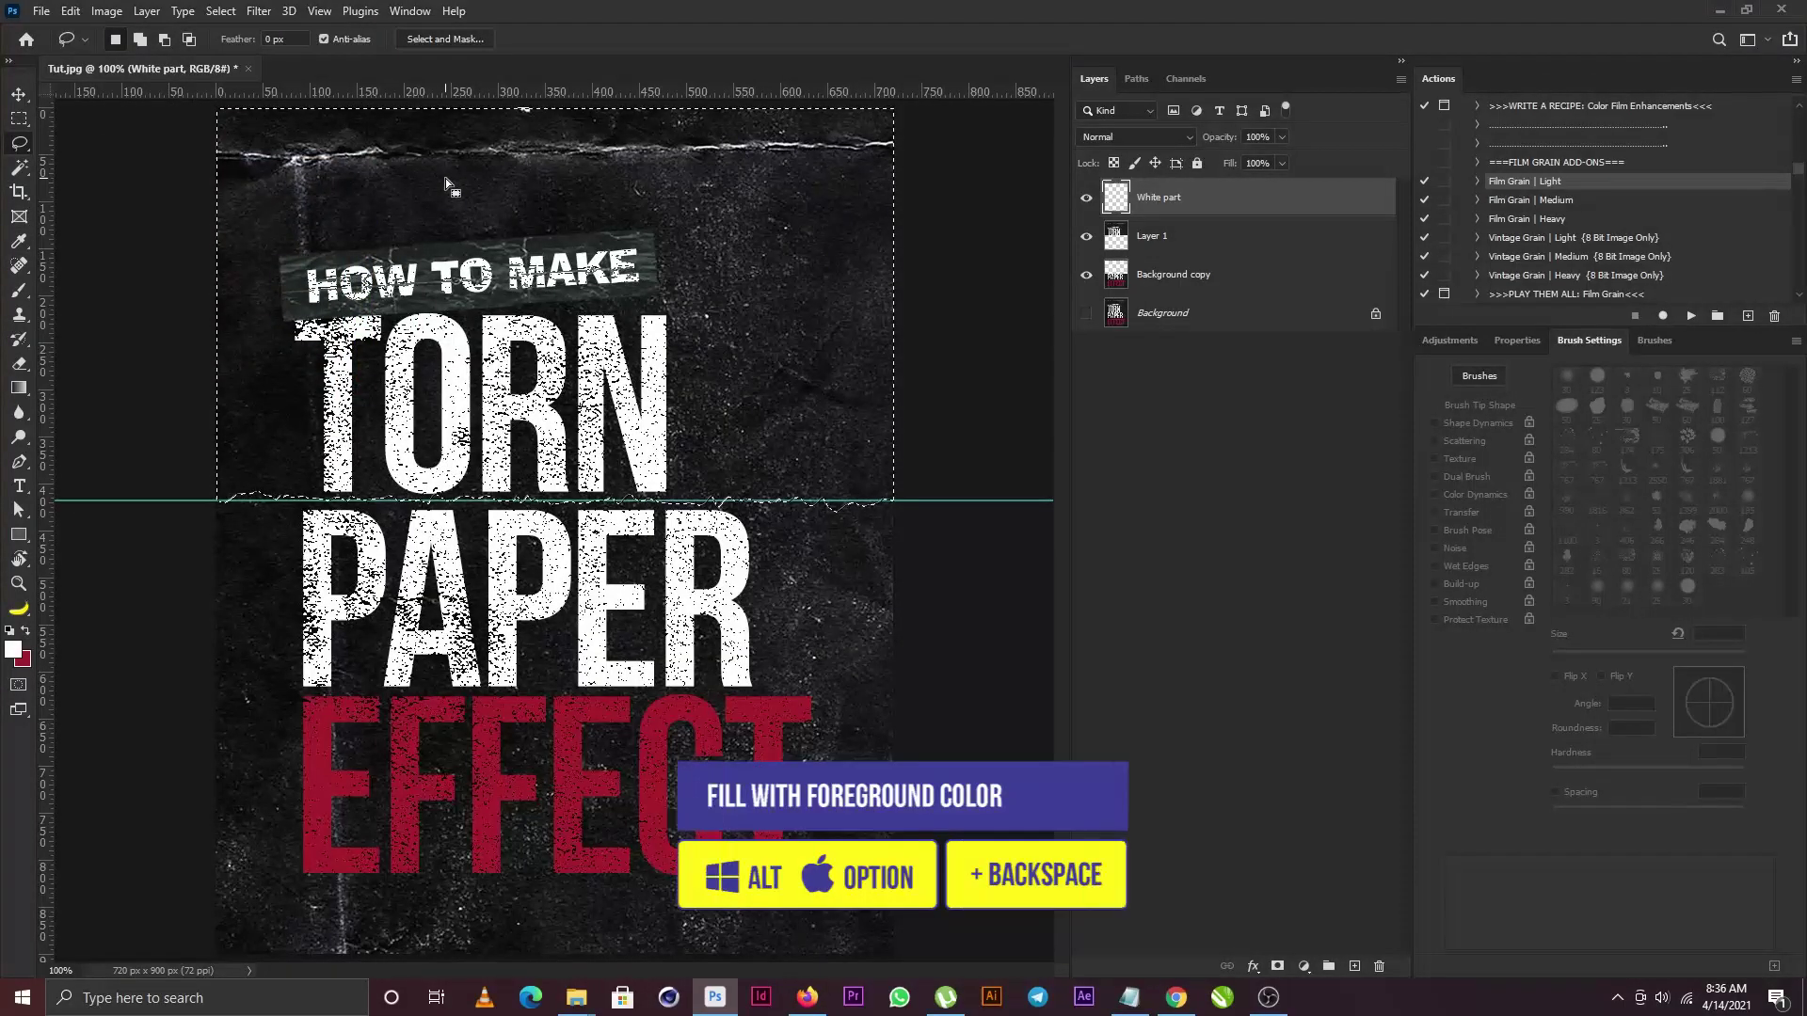
key("alt+BackSpace")
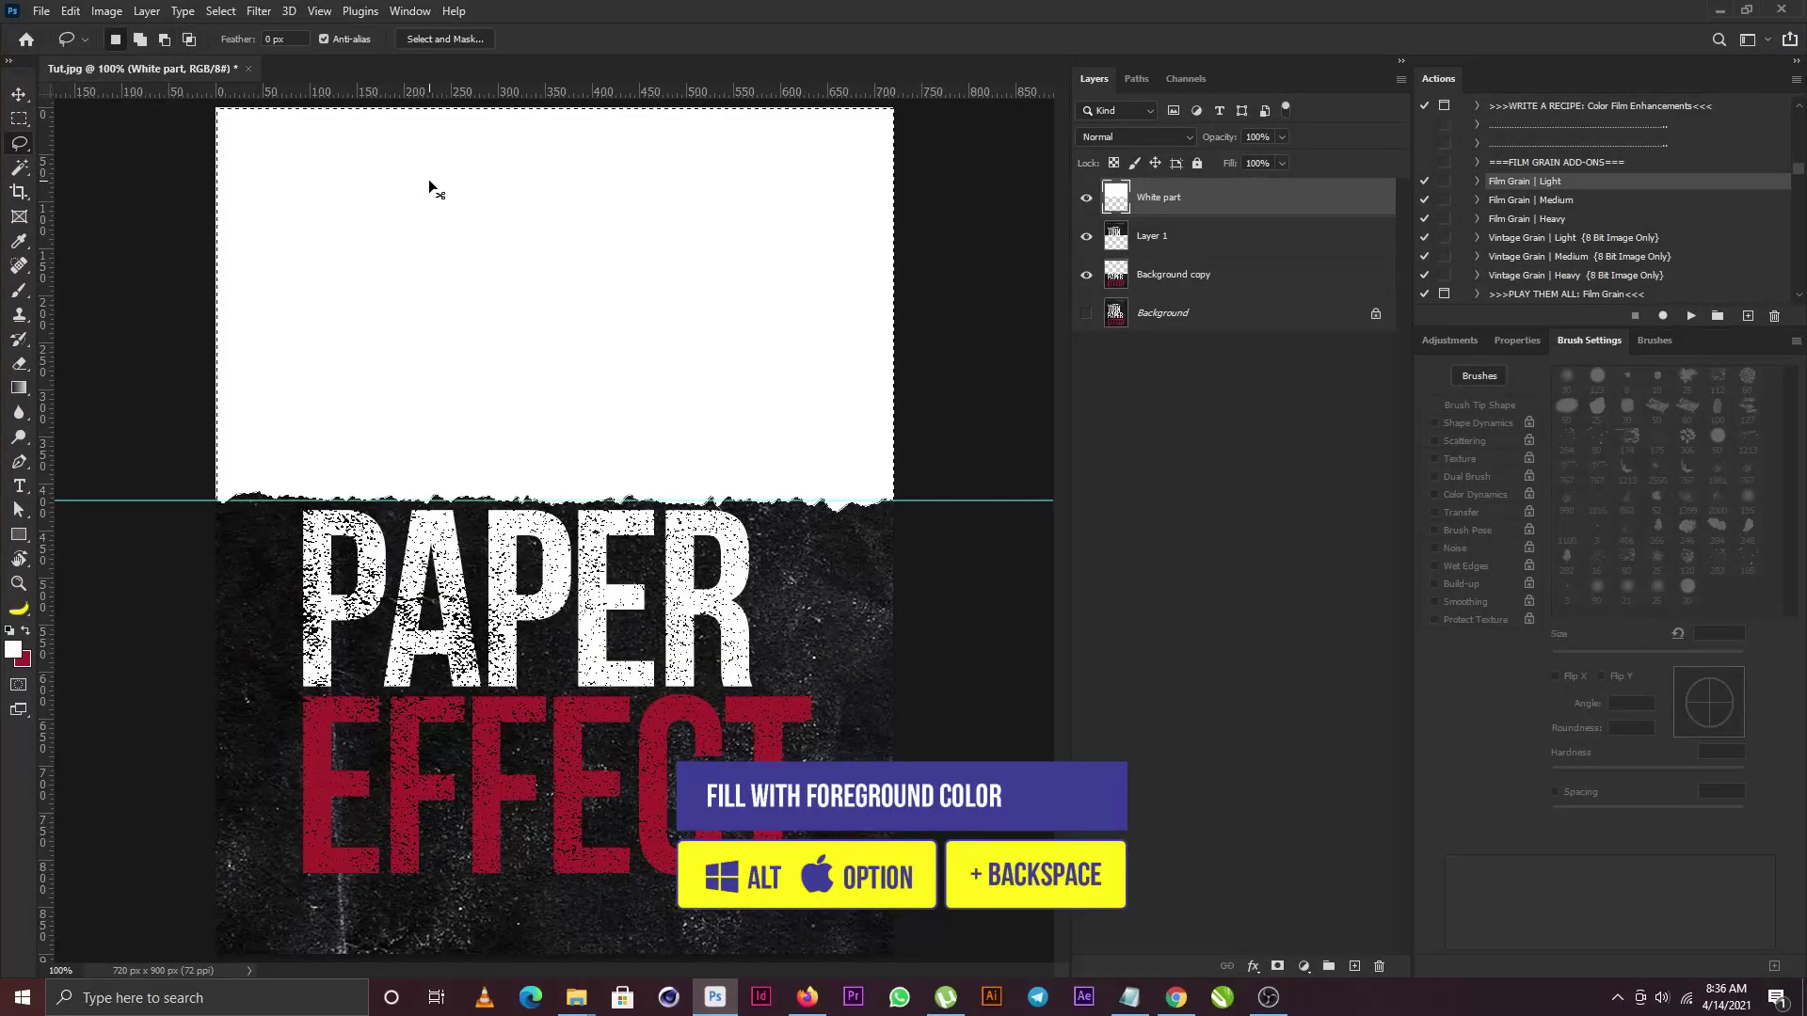
Add a new layer above White part, fill the selection with the red background color, and deselect.
left_click(1355, 966)
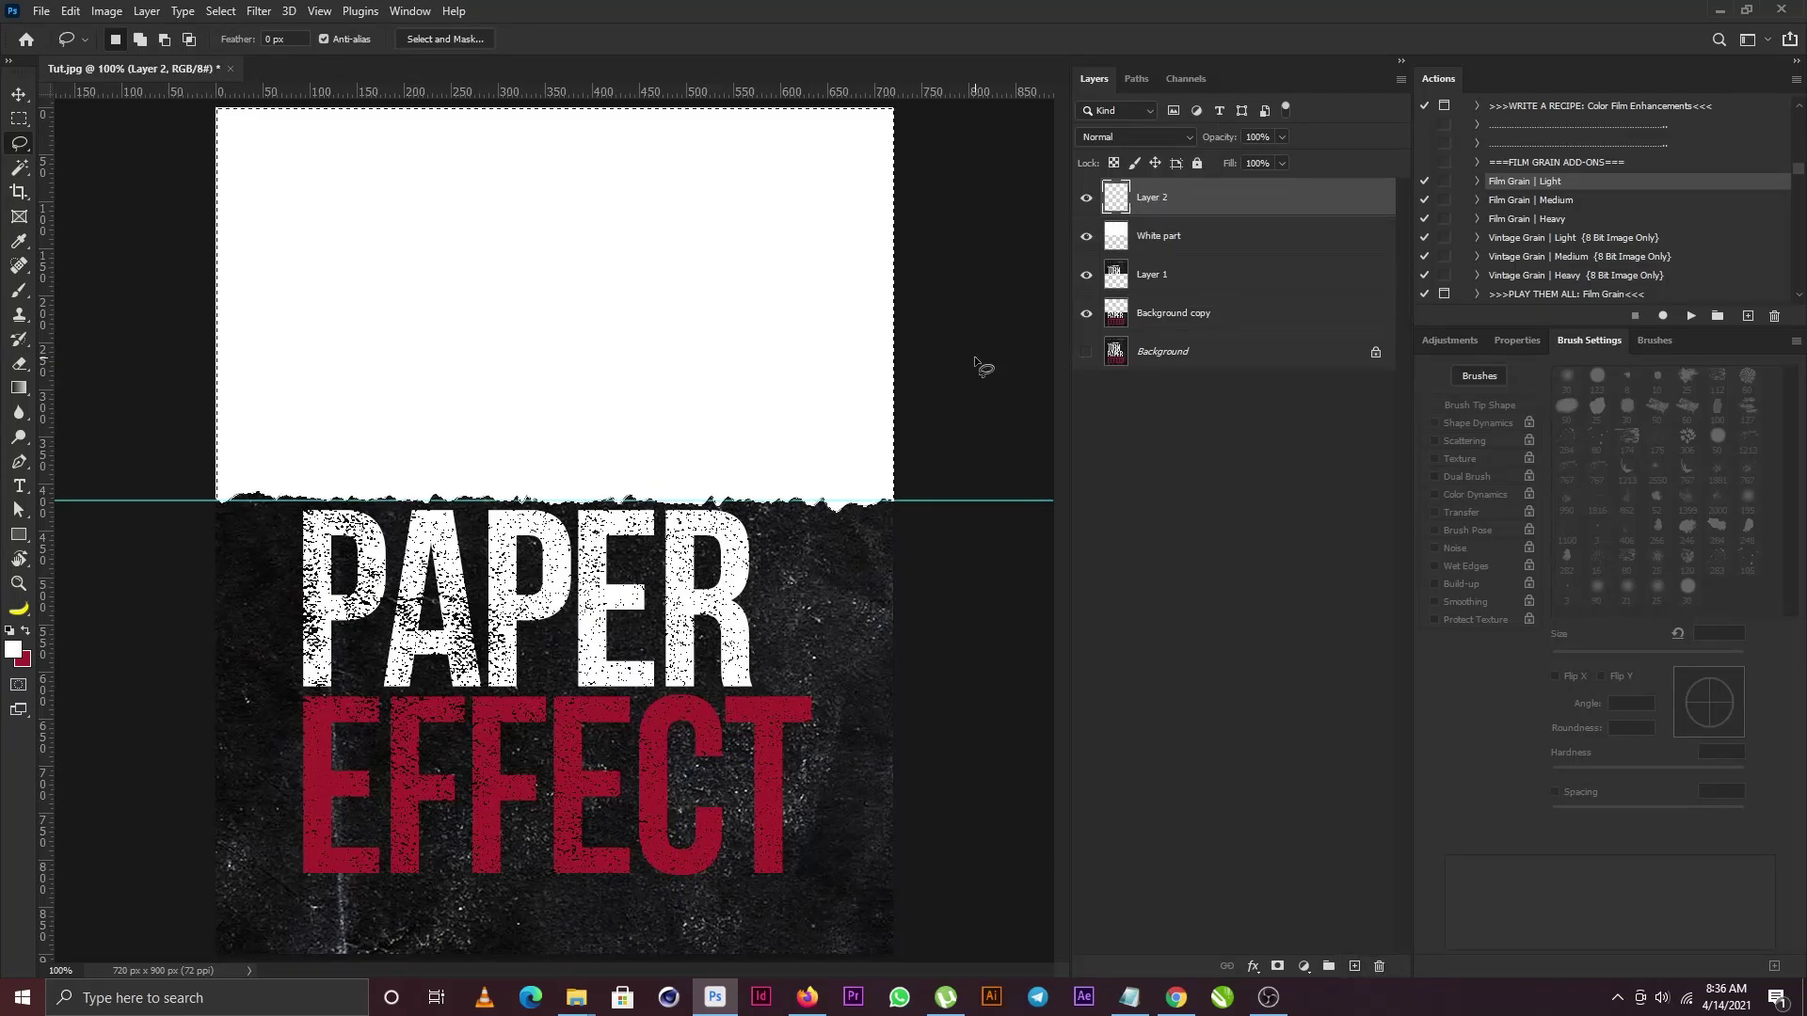
key("ctrl+BackSpace")
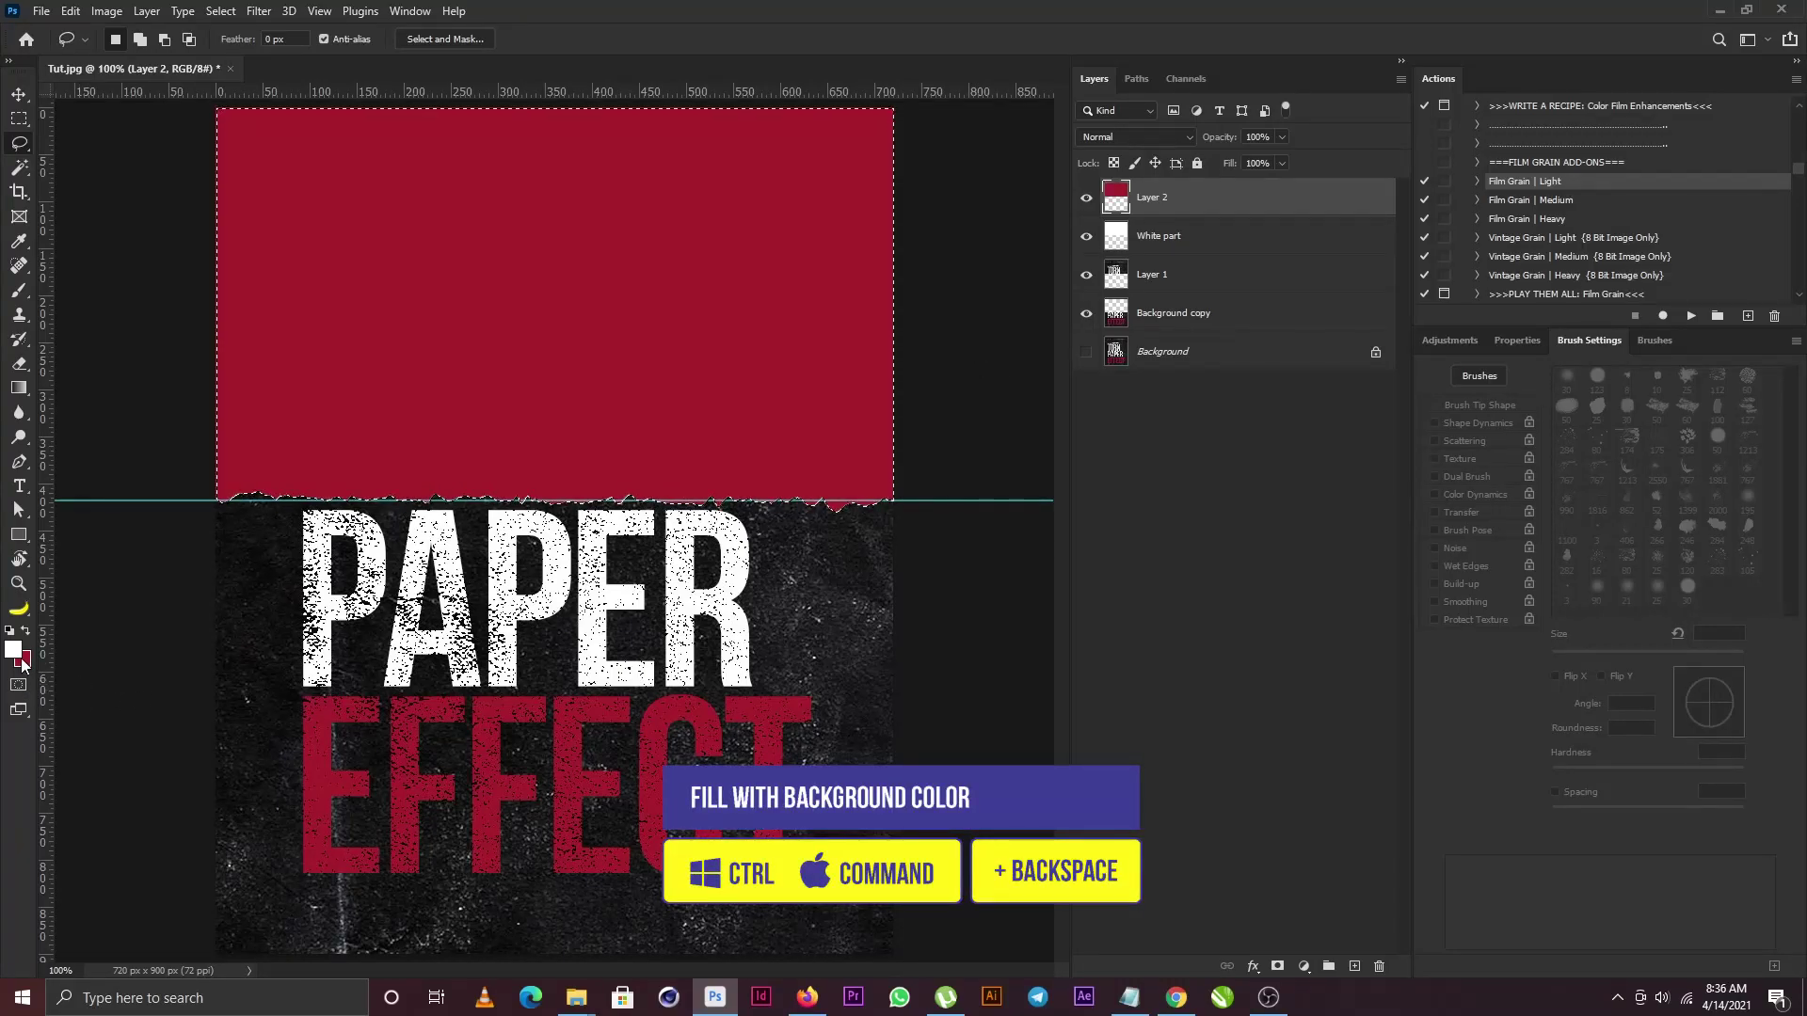
key("ctrl+d")
Move the red layer slightly up to expose a thin white strip along the tear, and flip it horizontally.
key("v")
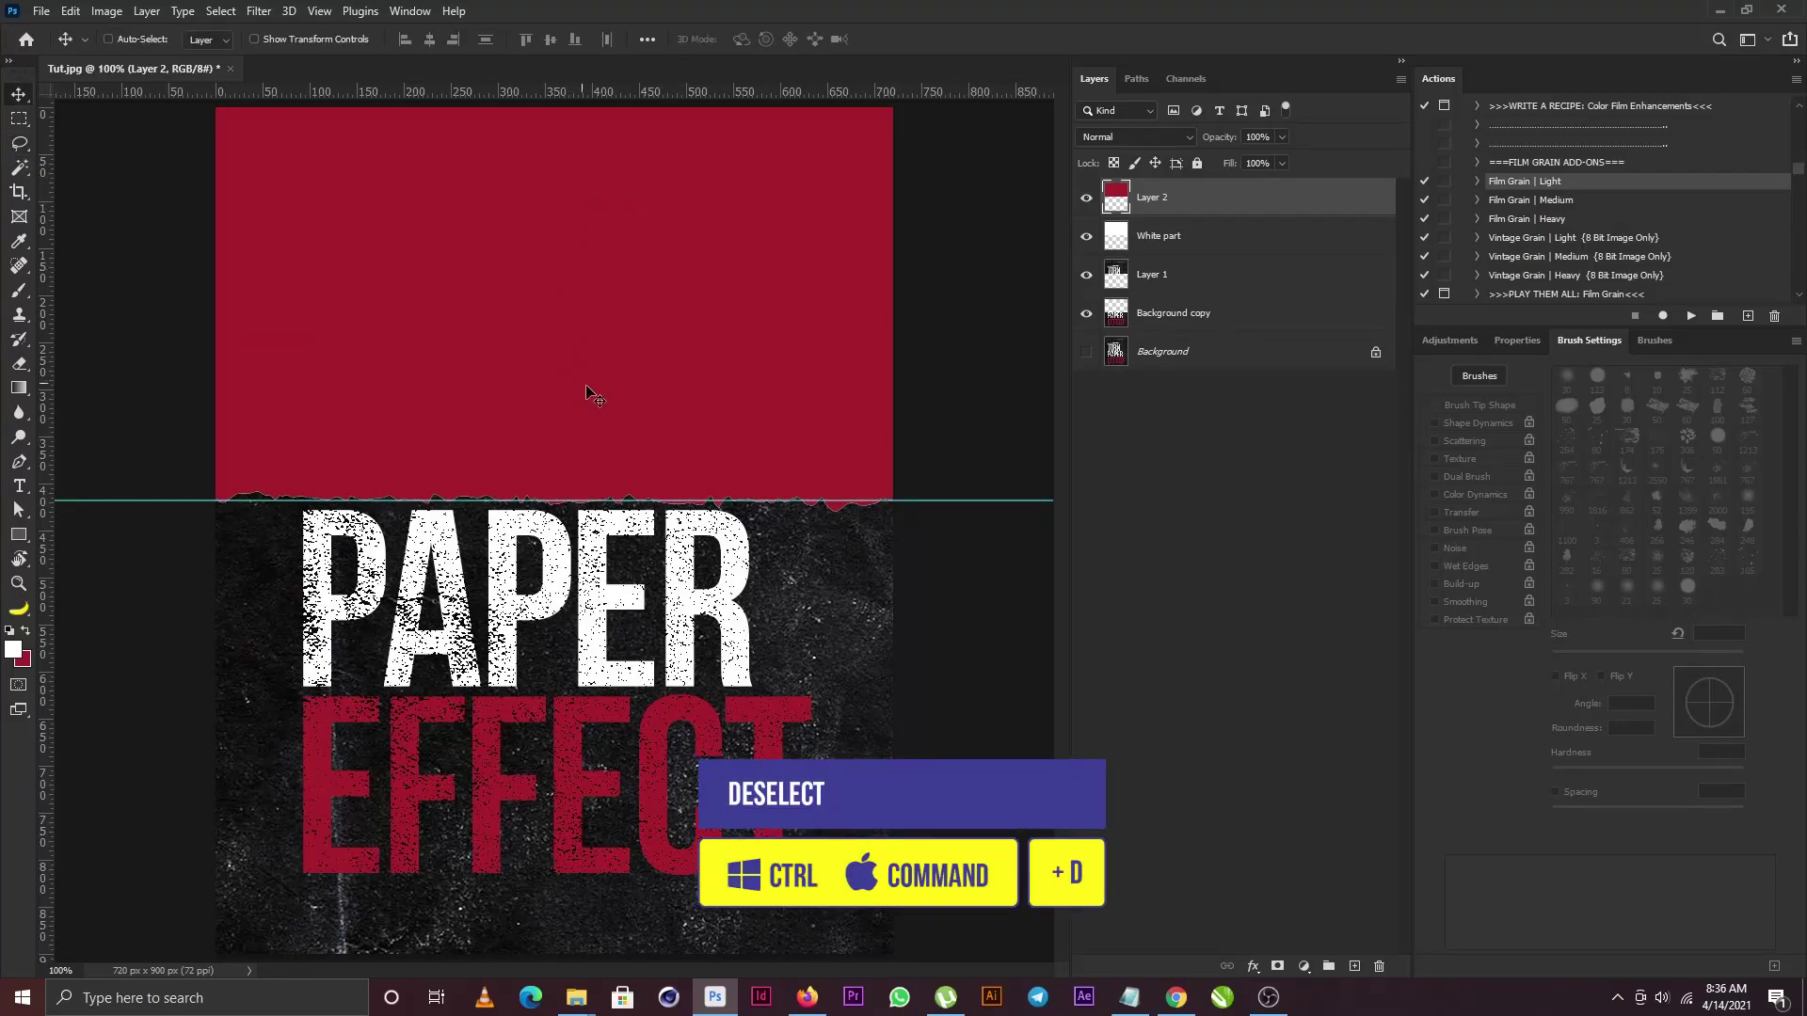
left_click_drag(617, 414, 622, 419)
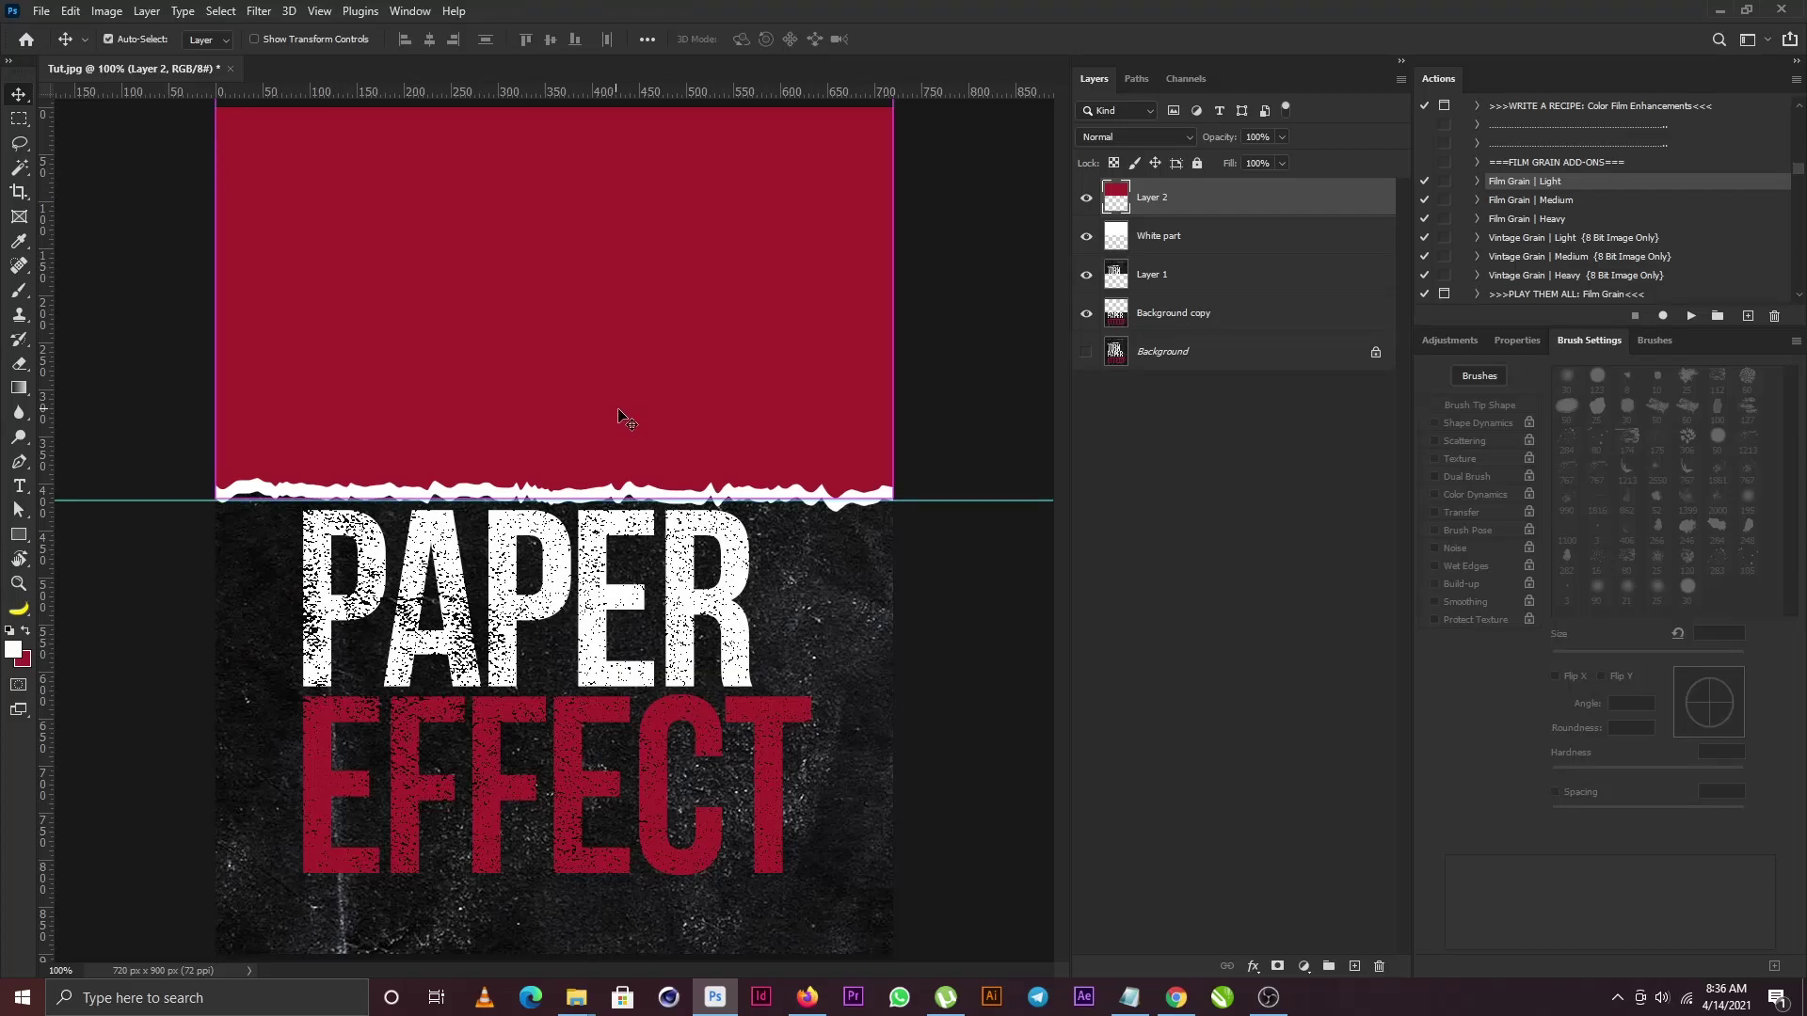
key("ctrl+t")
right_click(639, 278)
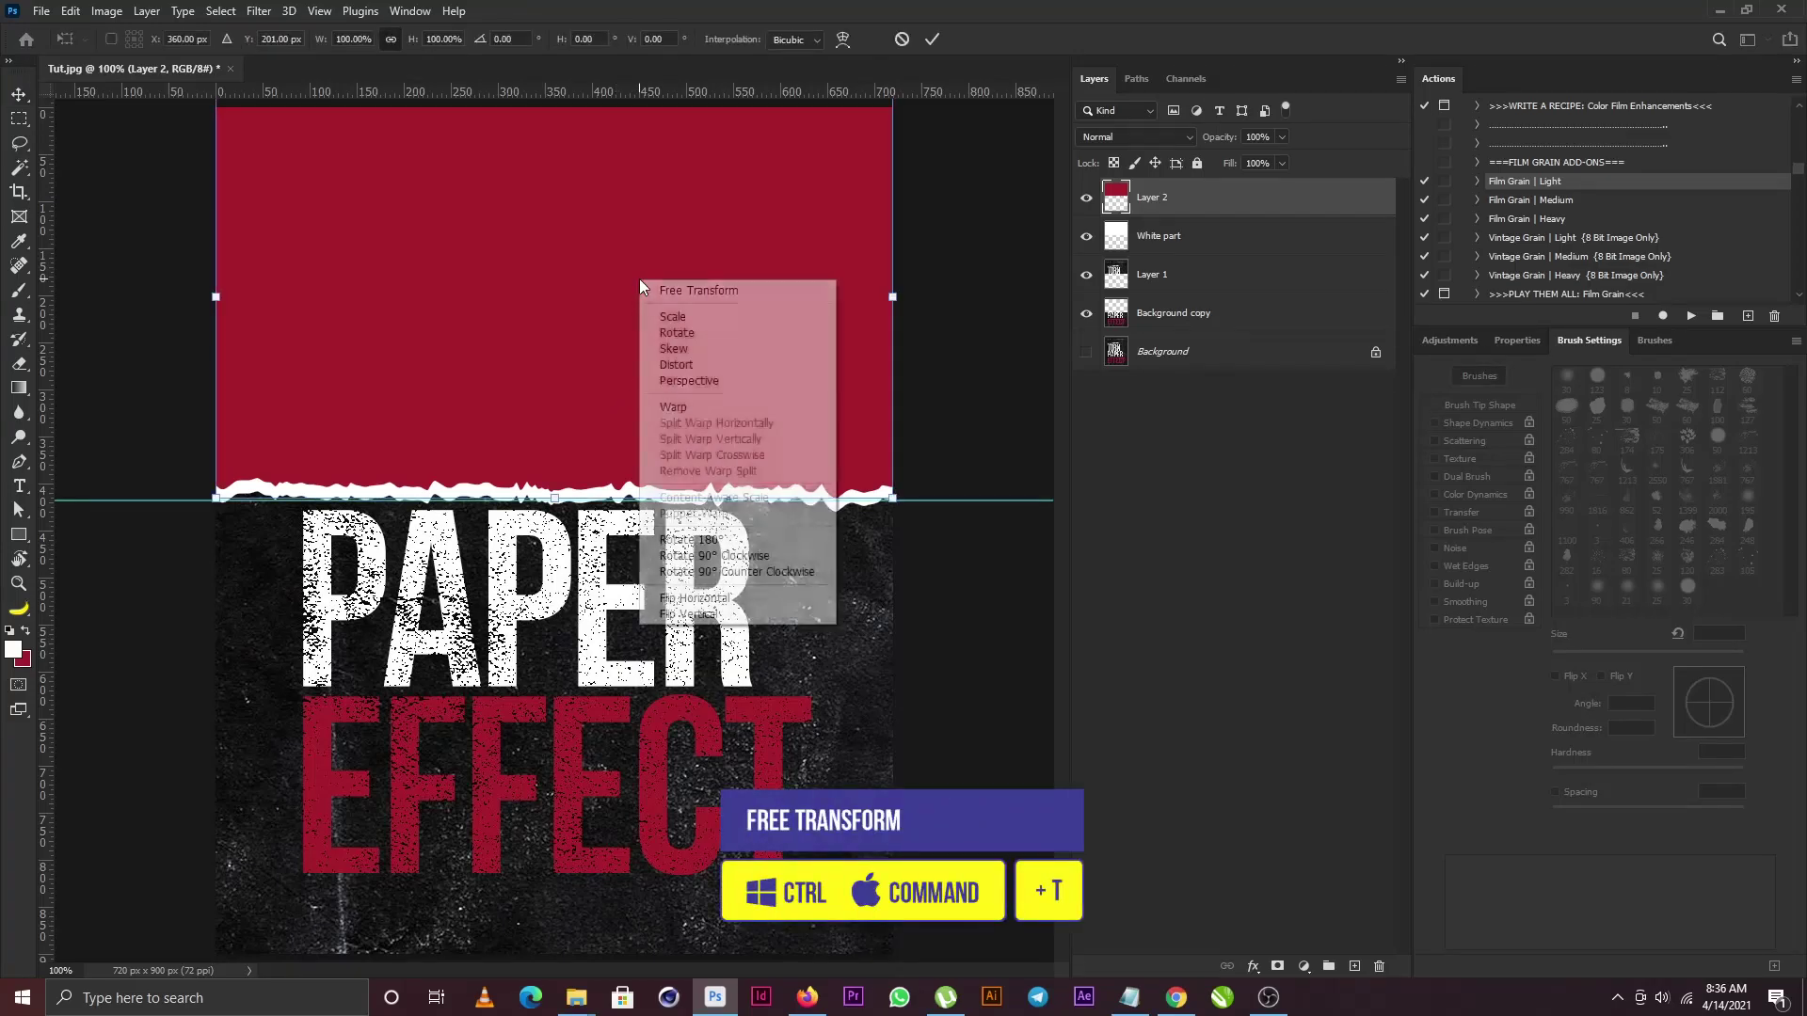
left_click(744, 599)
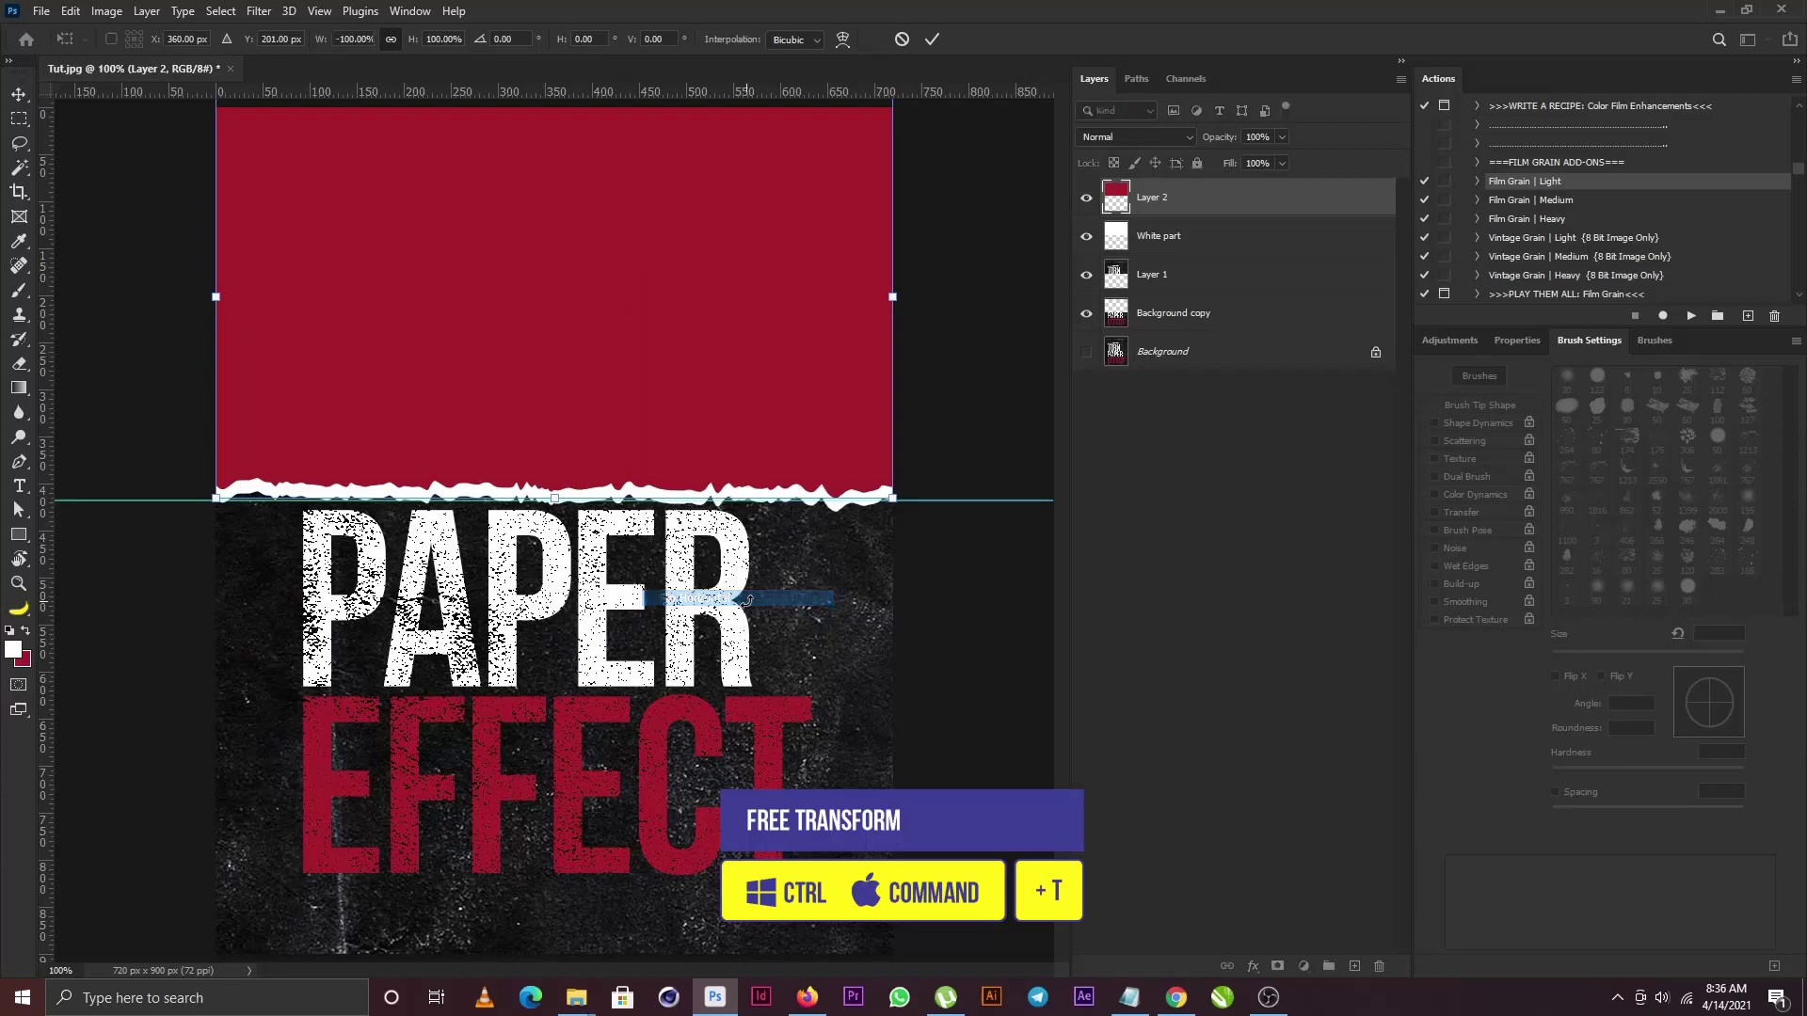
key("Return")
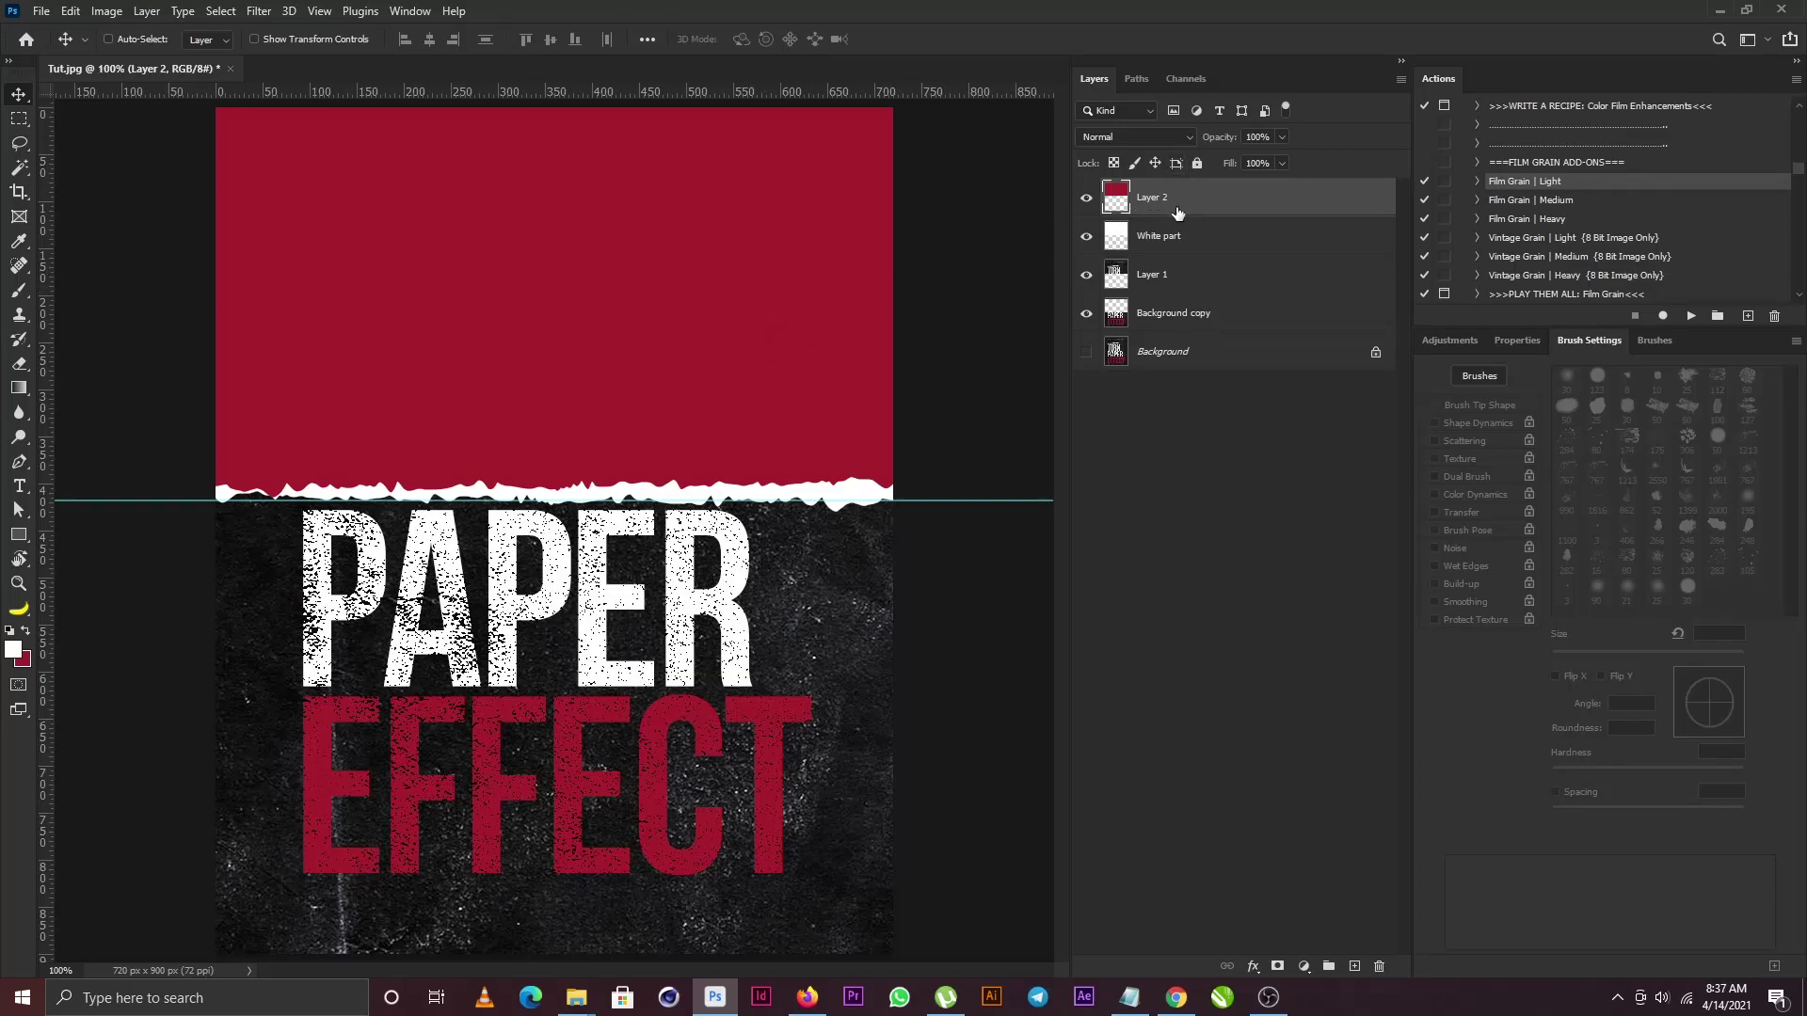
Load the red layer's outline as a selection, hide that layer, delete the selected area from White part, and deselect.
left_click(1119, 204, "ctrl")
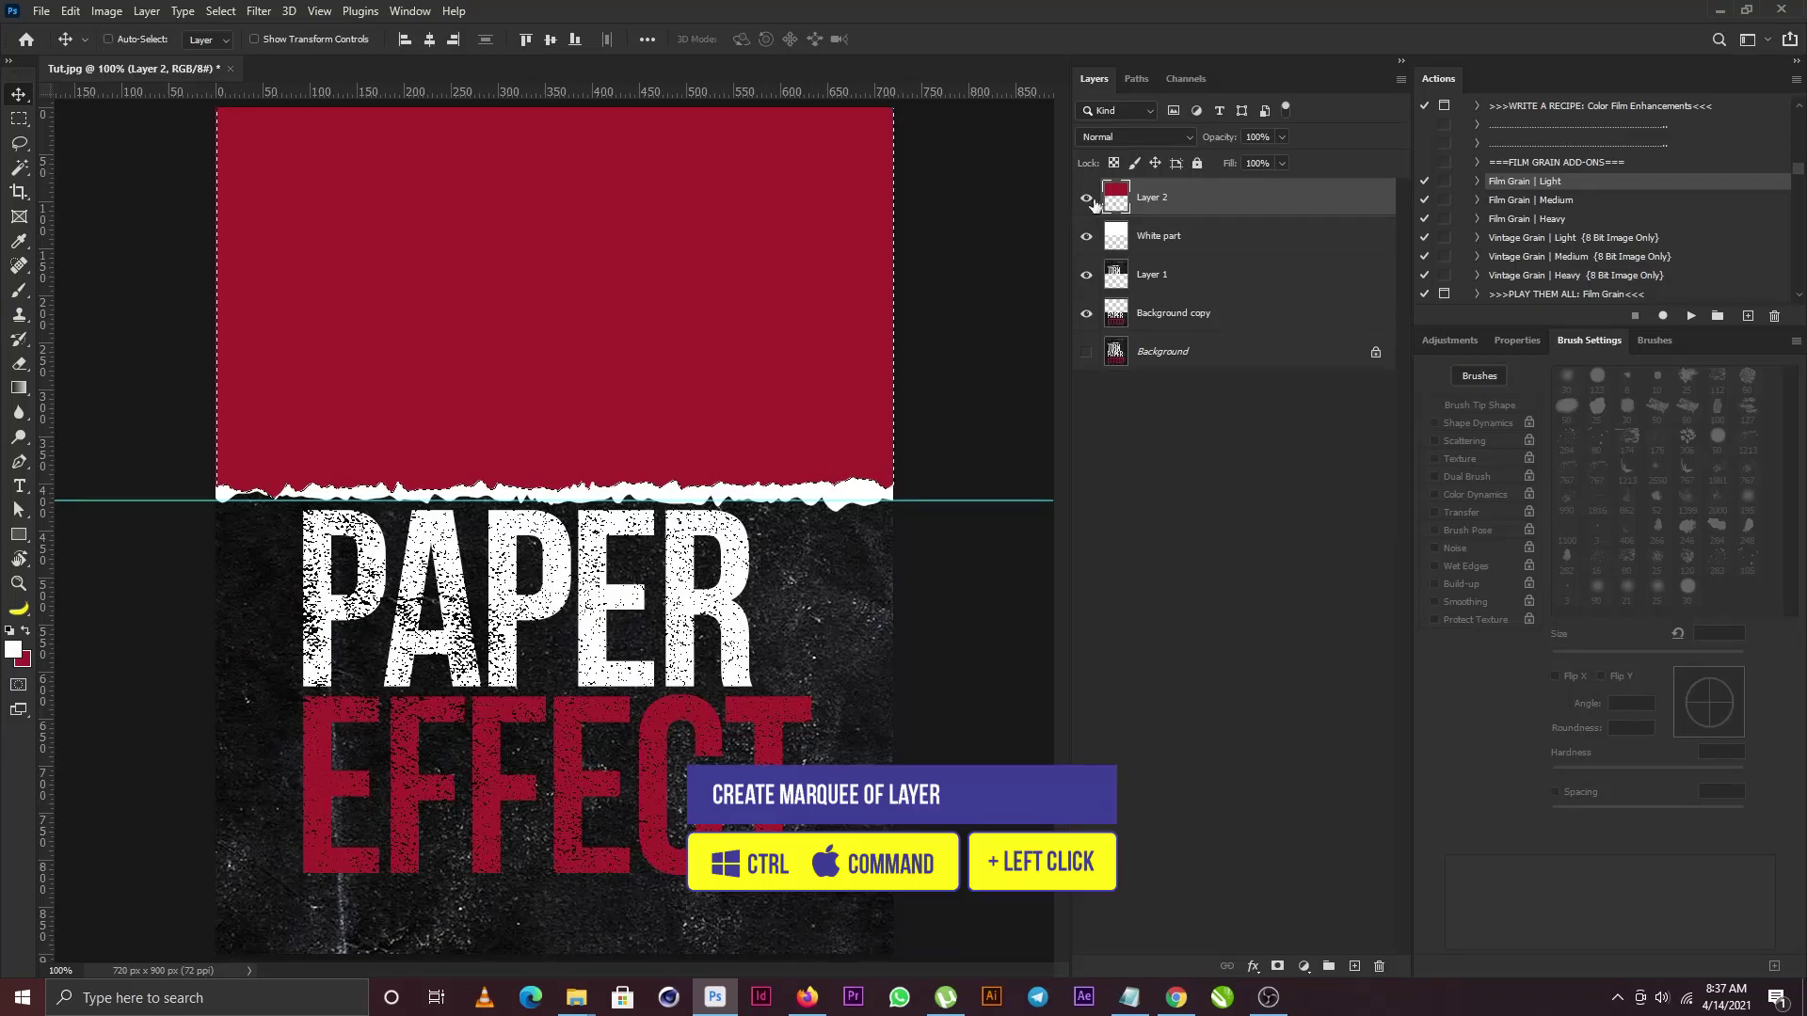
left_click(1086, 200)
left_click(1158, 239)
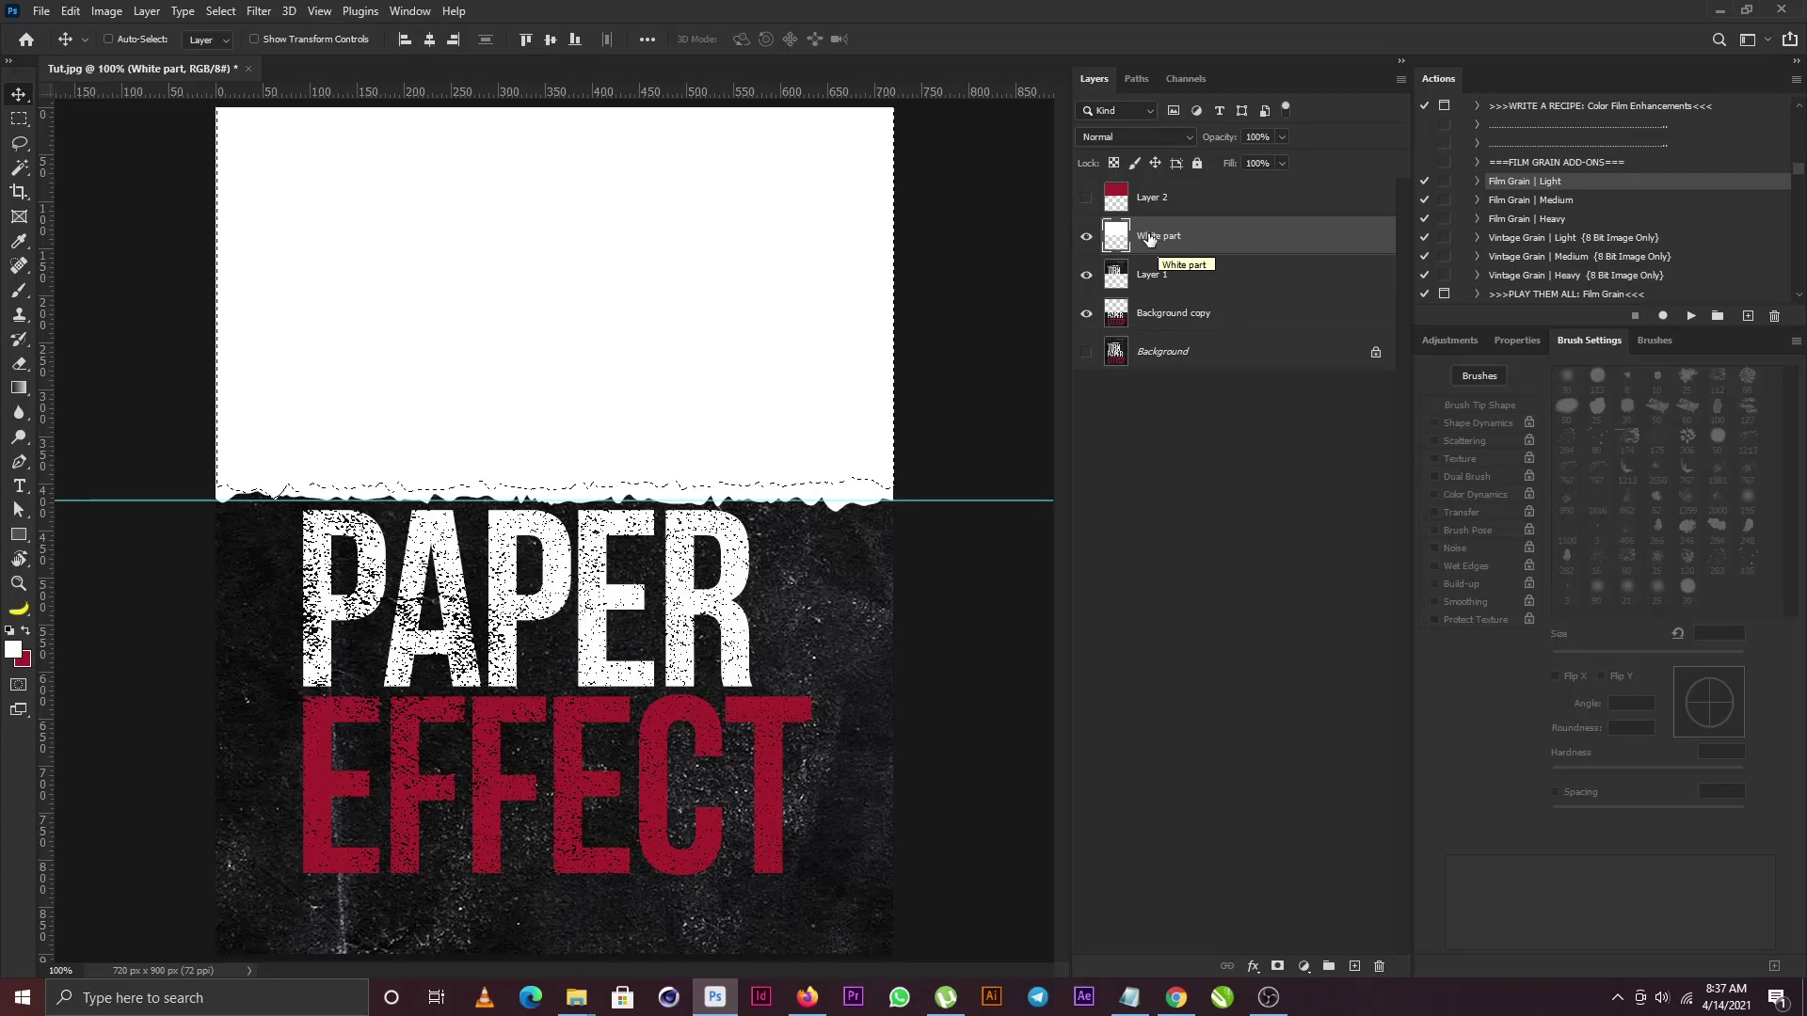
key("Delete")
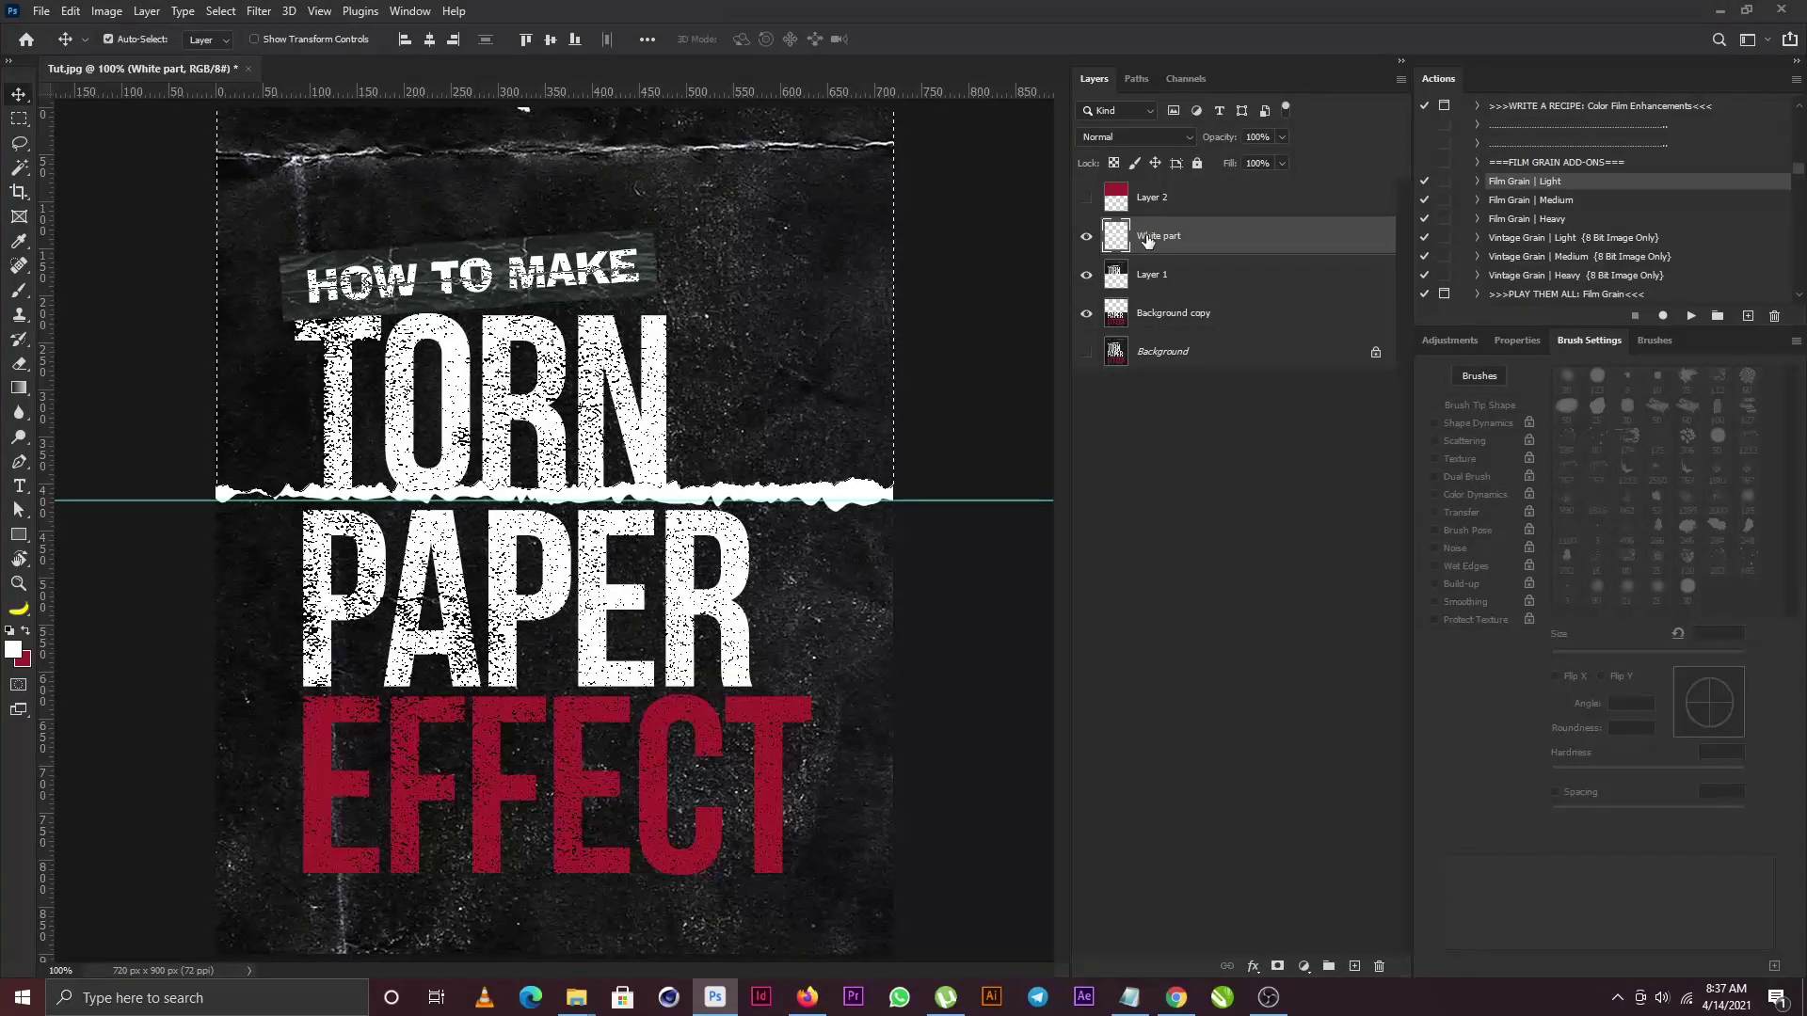
key("ctrl+d")
Move White part and Layer 1 together straight up to open a gap between the two poster halves.
key("shift")
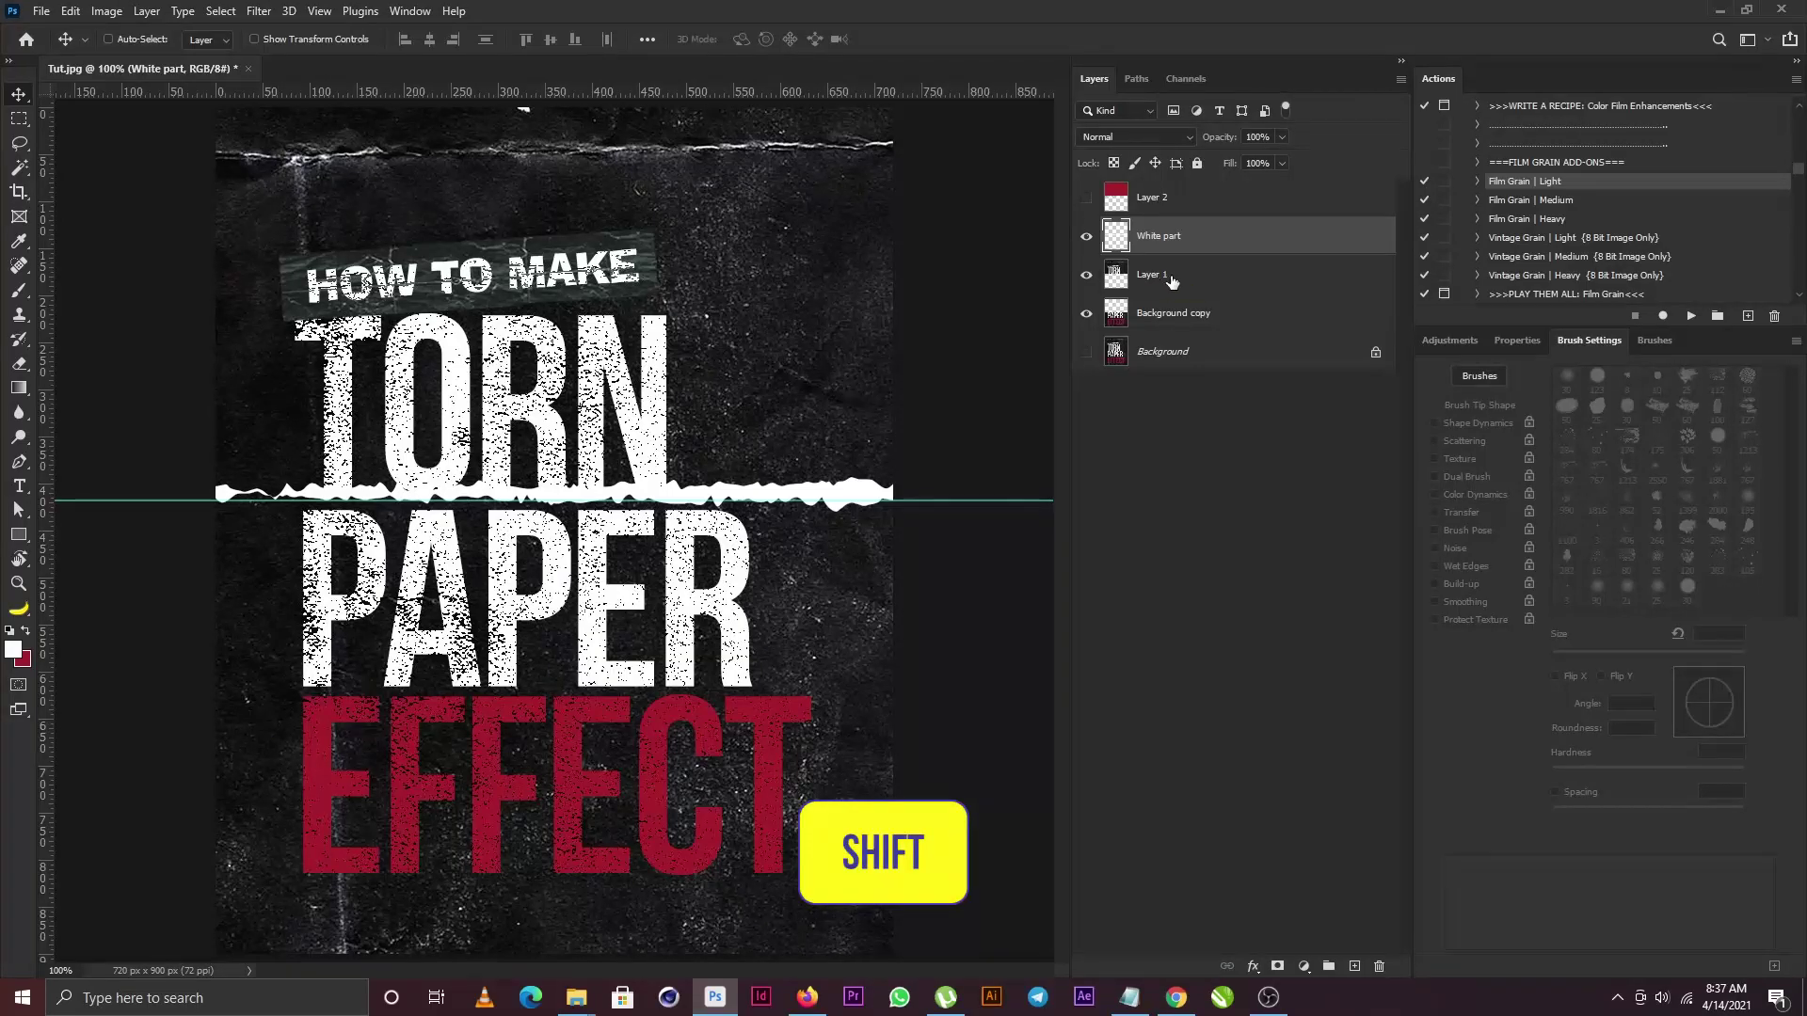
left_click(1170, 274, "shift")
left_click_drag(762, 378, 762, 341)
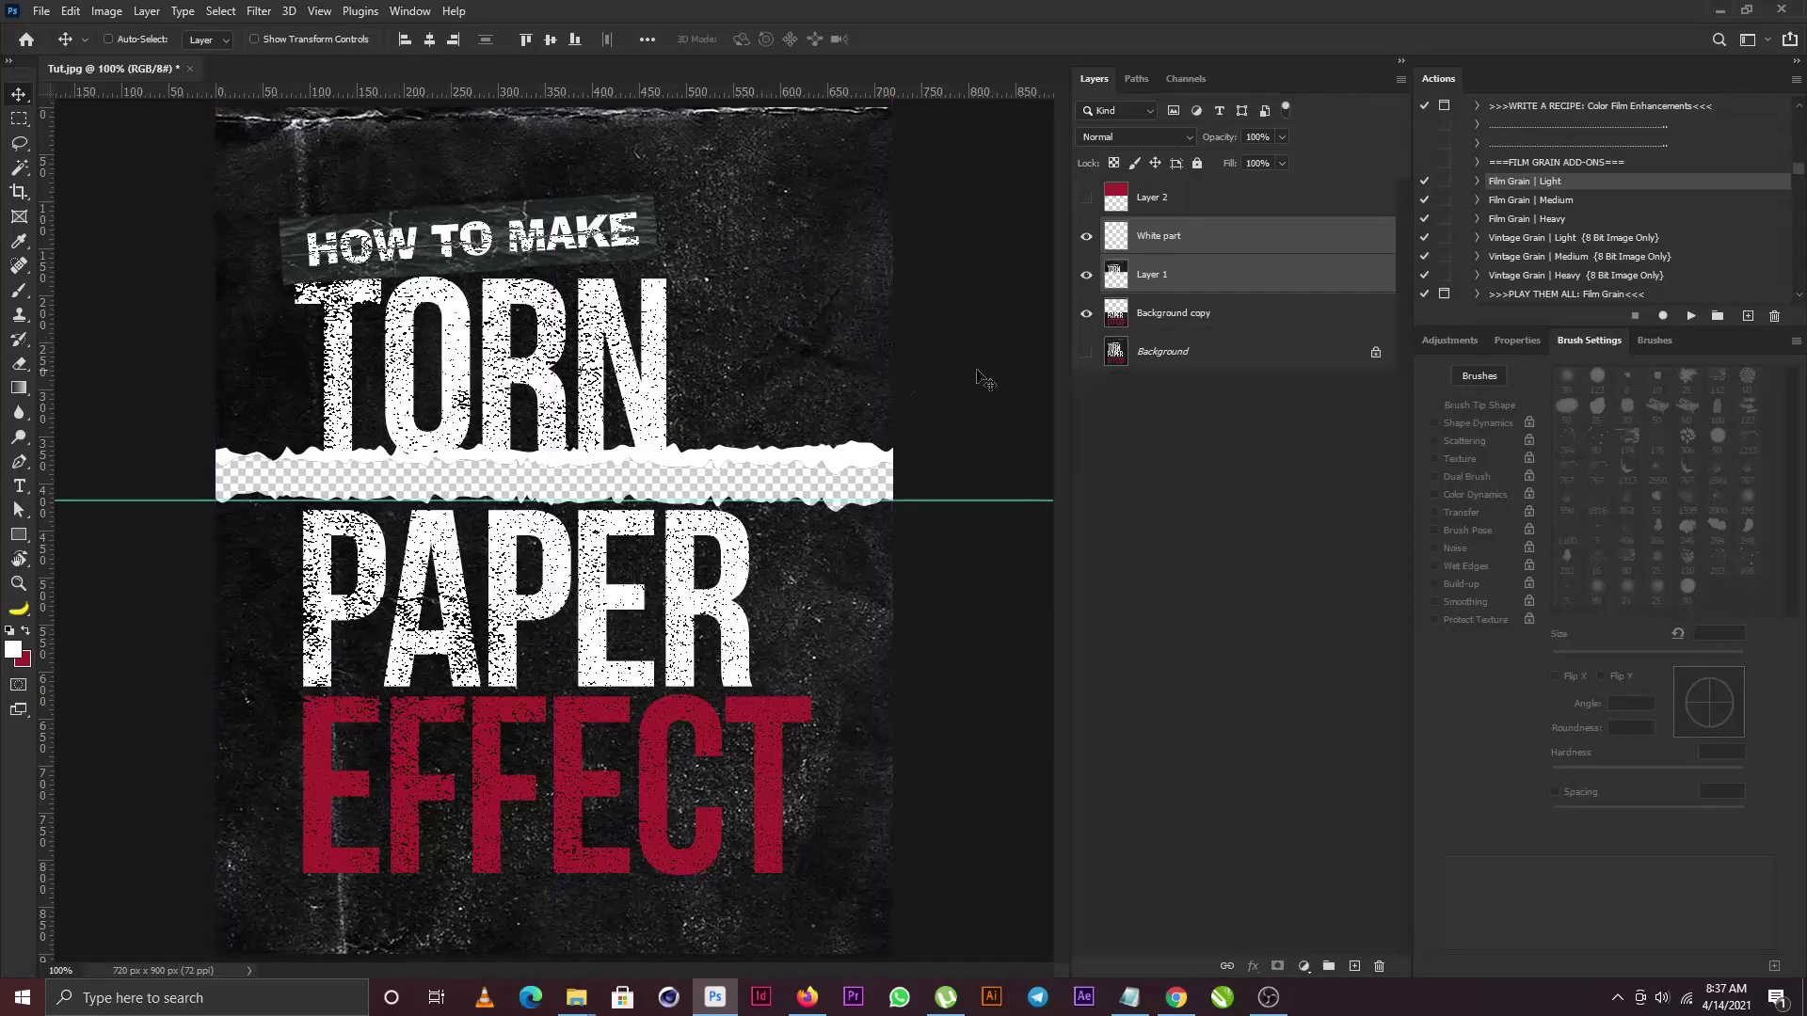
Duplicate the White part layer and move the copy down onto the torn edge of the lower half.
left_click(1223, 248)
left_click_drag(1223, 247, 1352, 964)
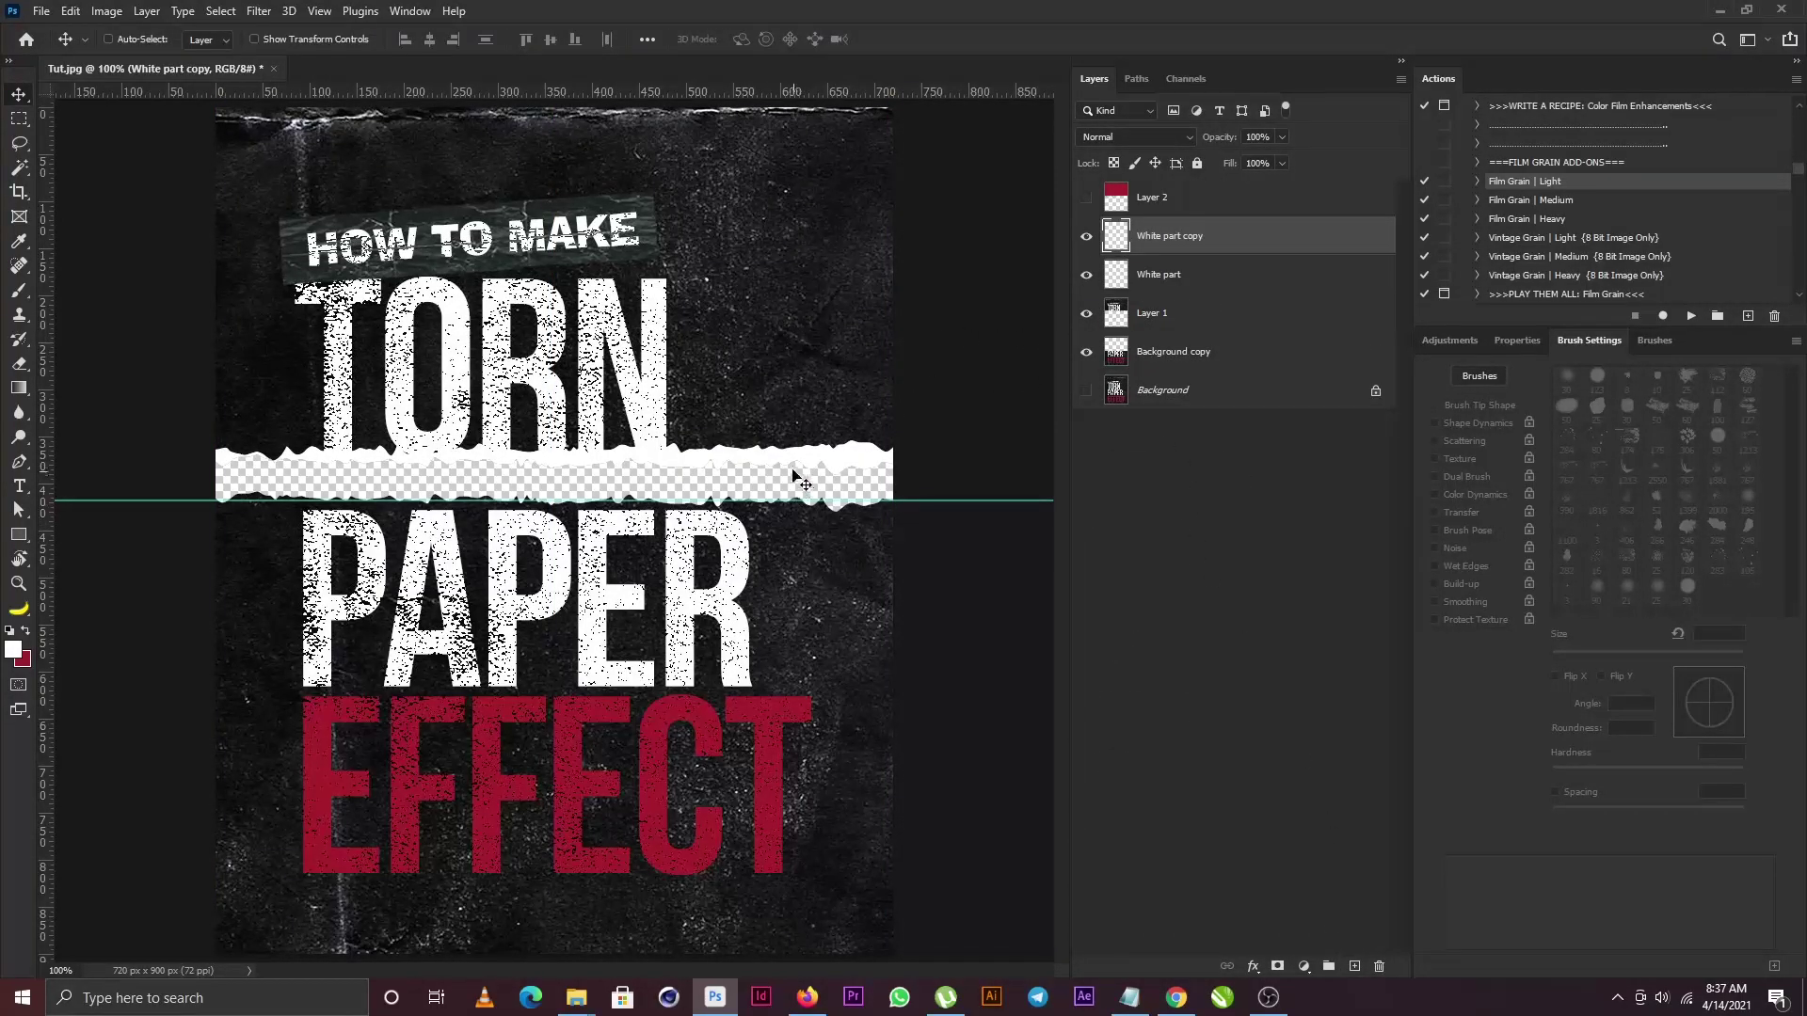
left_click_drag(787, 463, 783, 509)
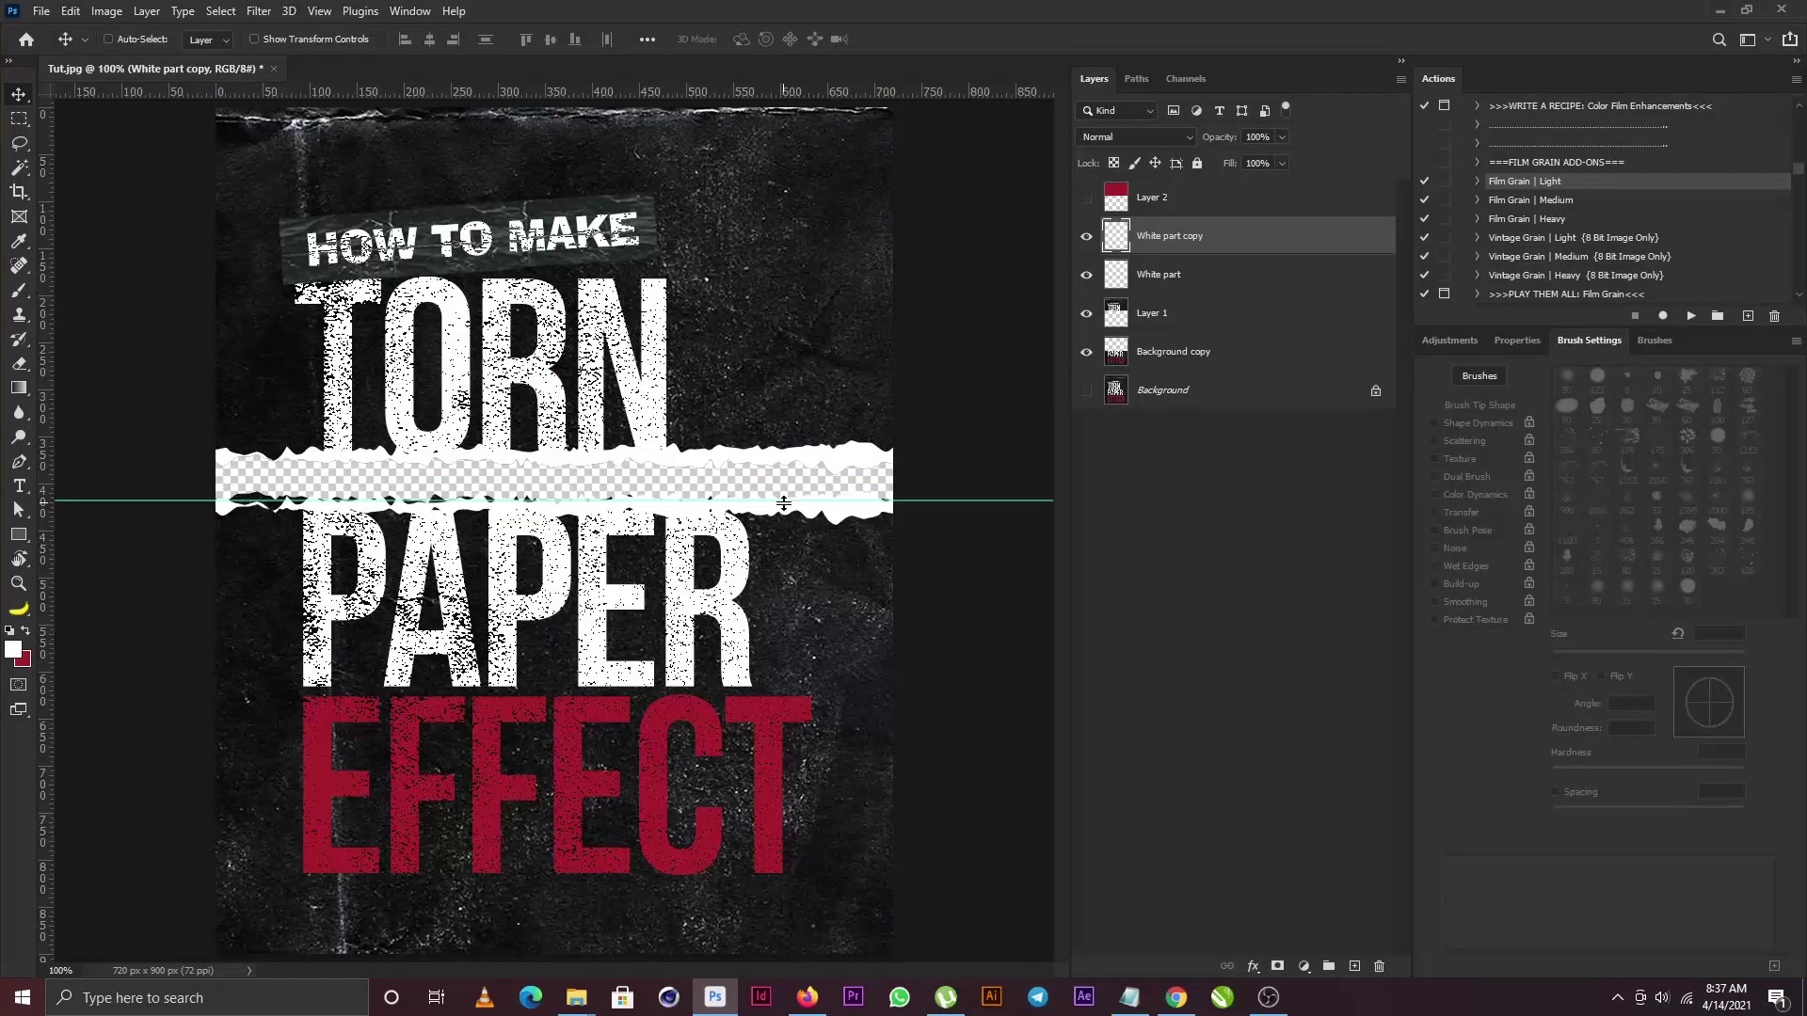
Flip the White part copy horizontally with Free Transform so its tear differs from the upper edge.
key("ctrl+t")
right_click(444, 519)
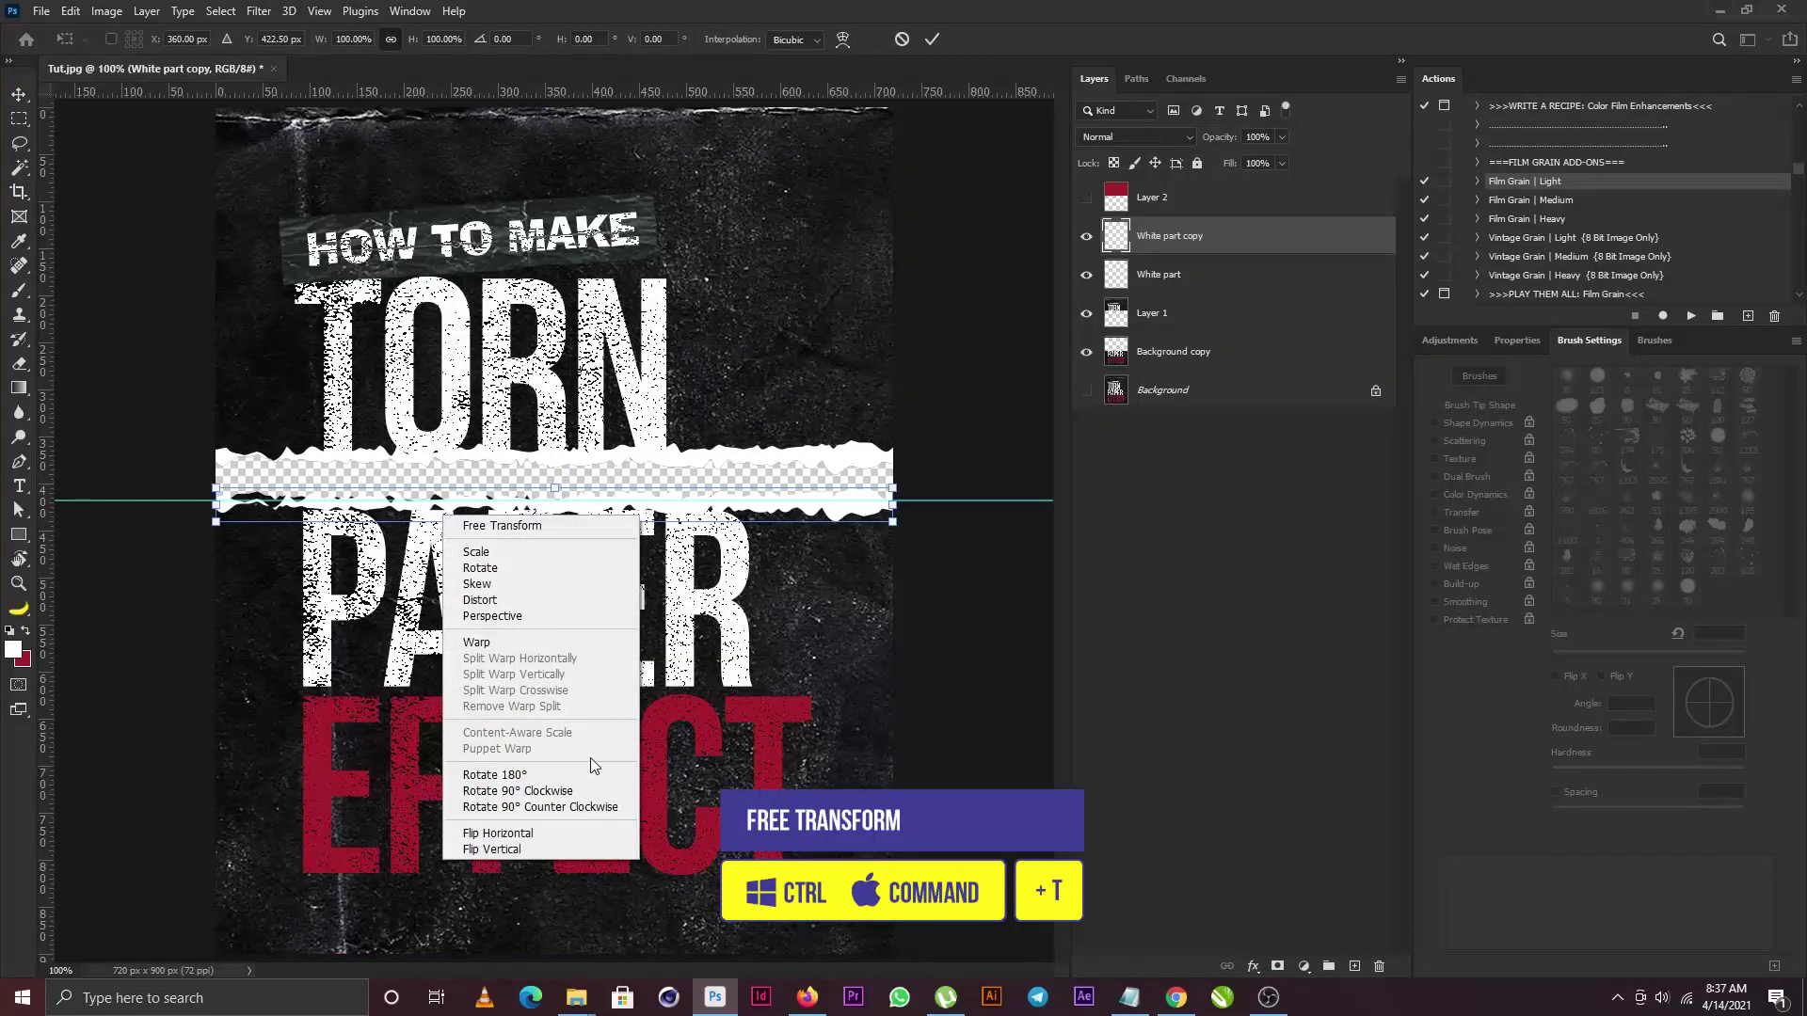
left_click(540, 834)
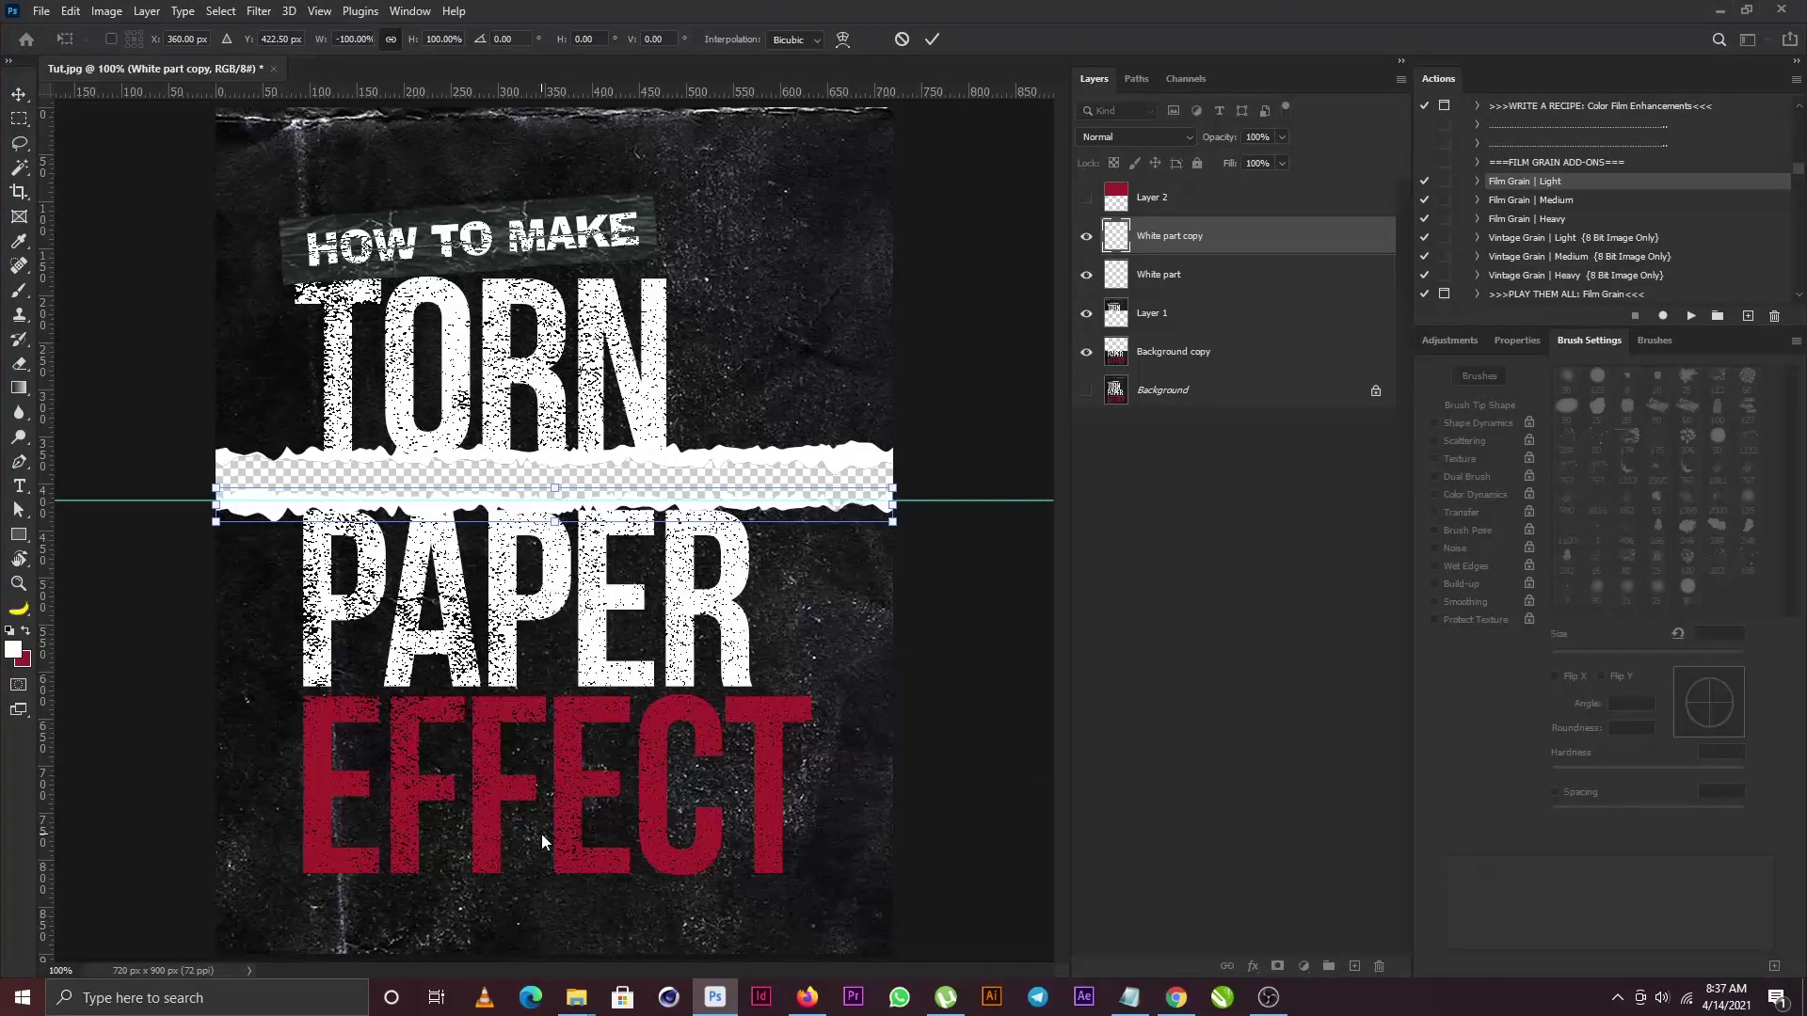
key("Up")
key("Down")
key("Return")
Add a new layer directly above Background and fill it with the white foreground color.
left_click(1165, 388)
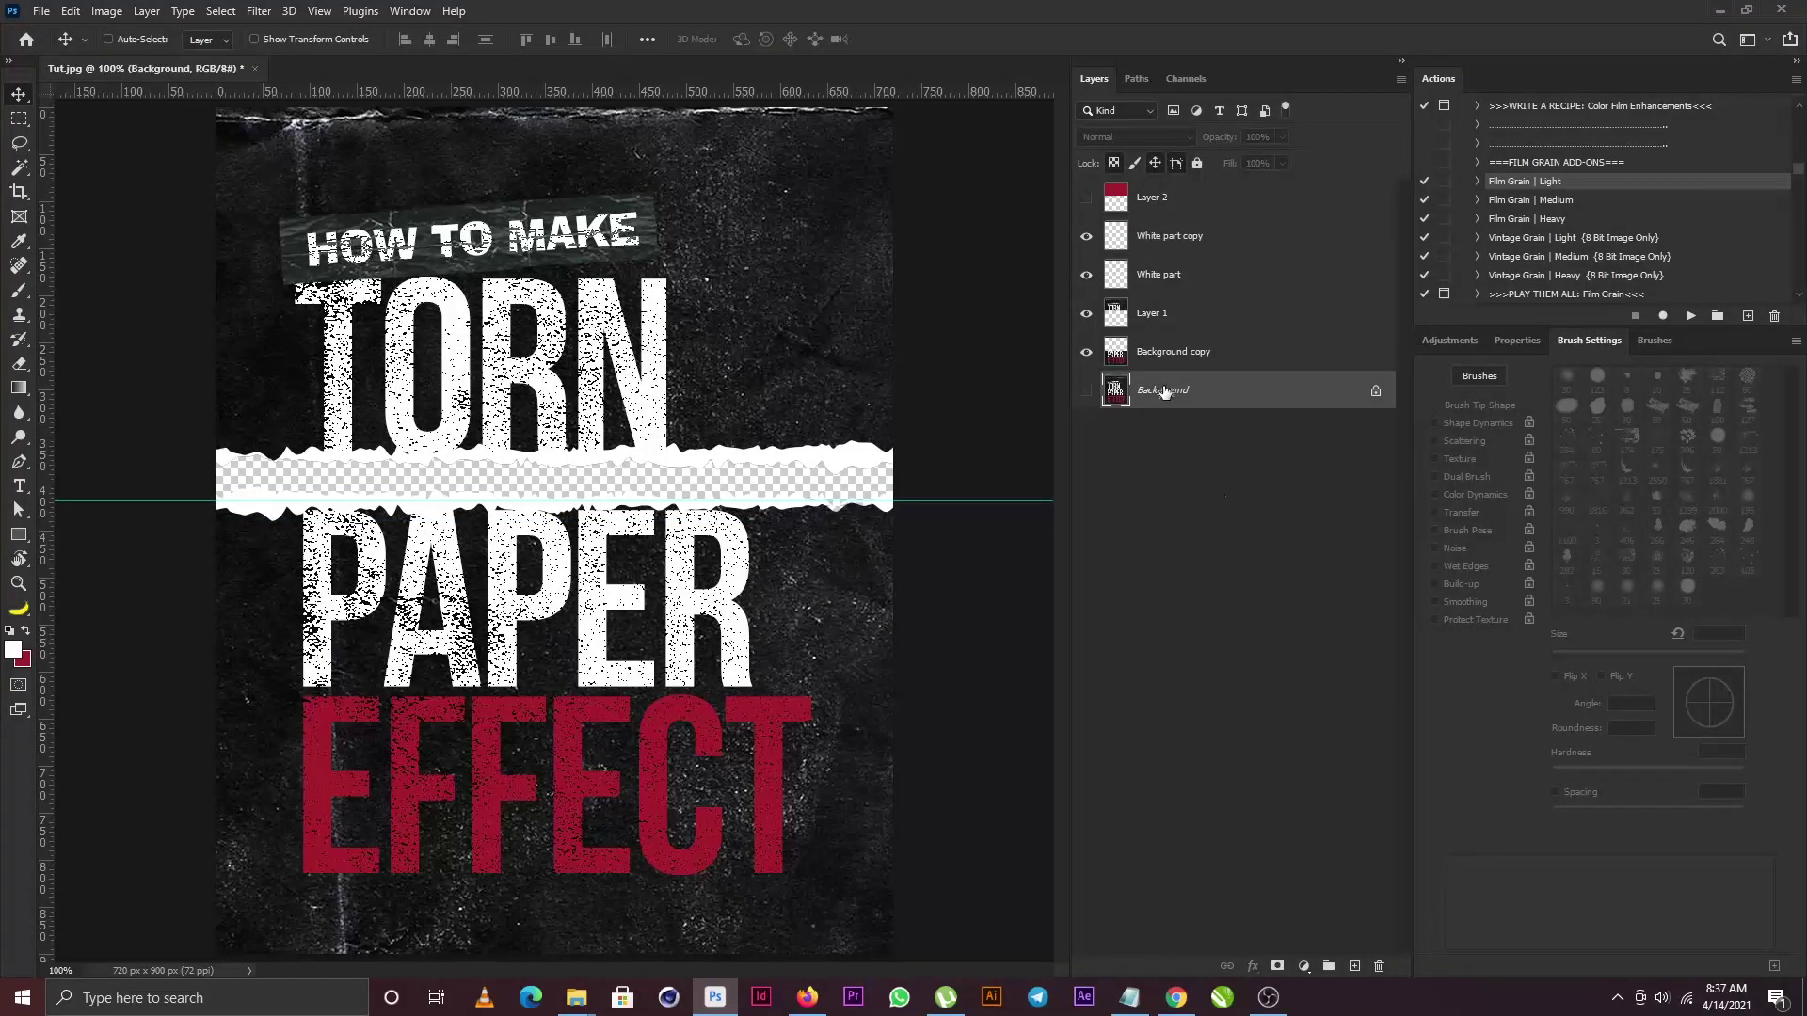
left_click(1355, 964)
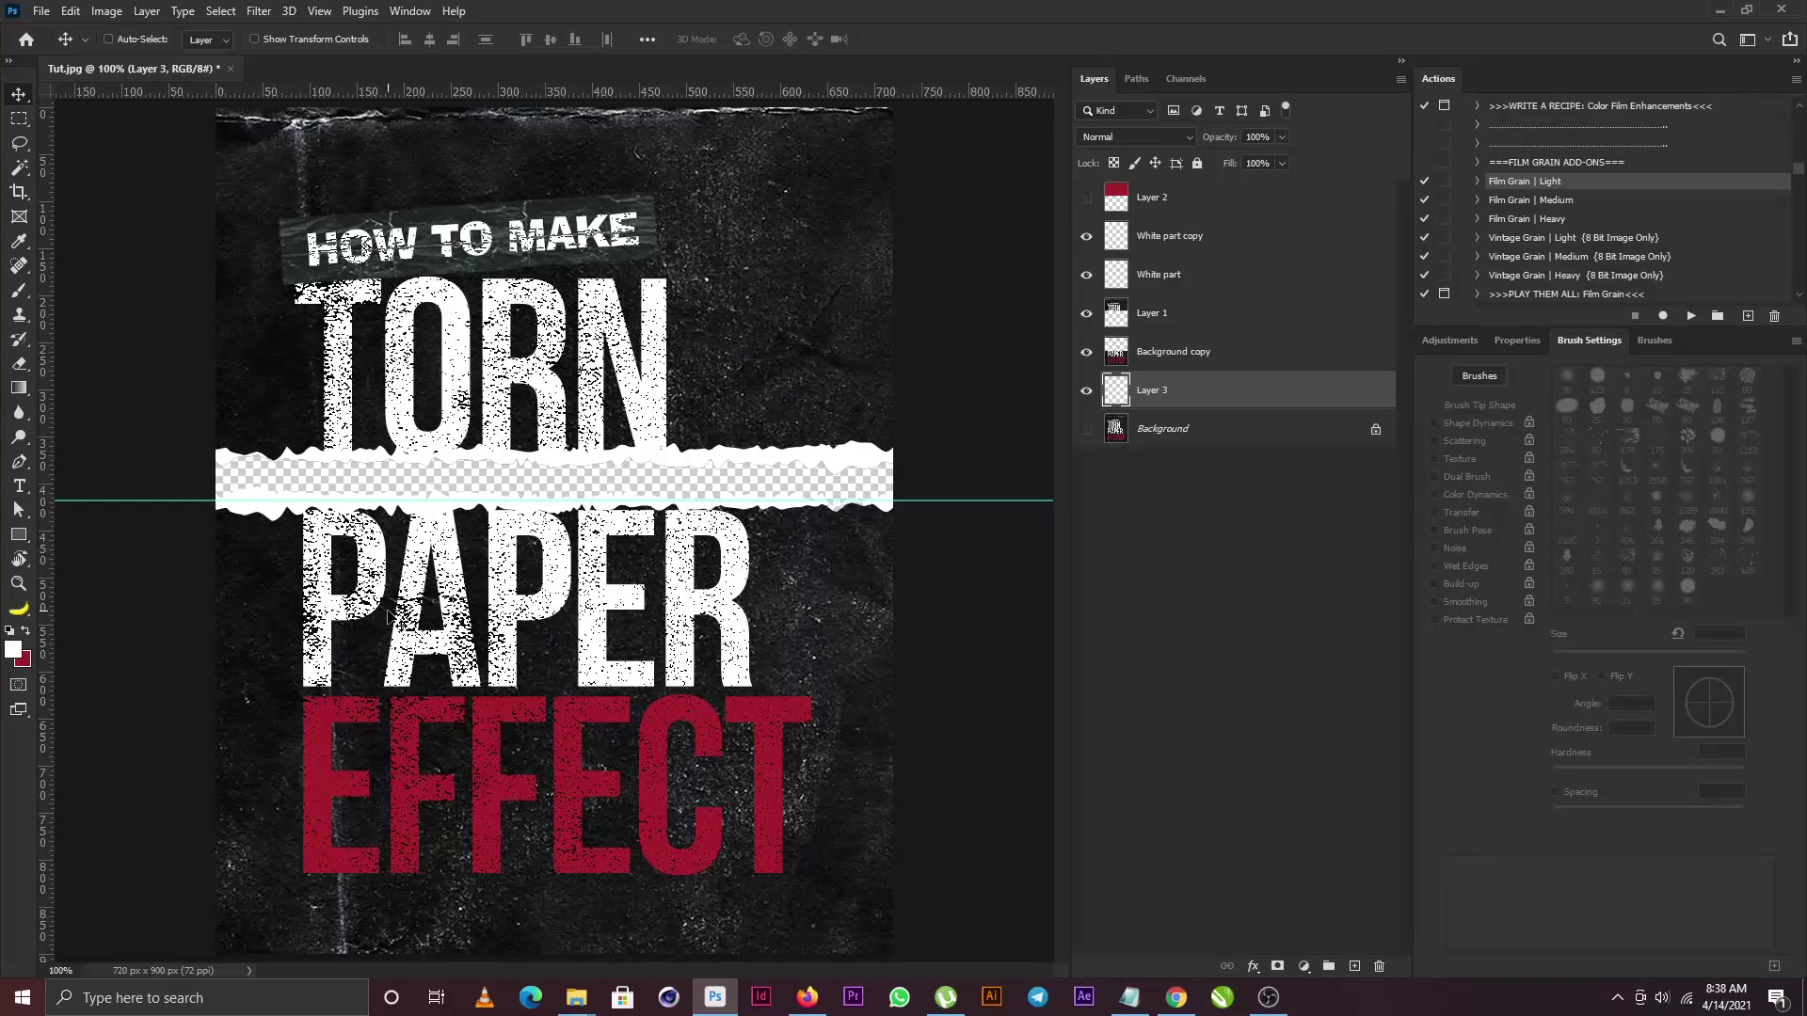
key("alt+BackSpace")
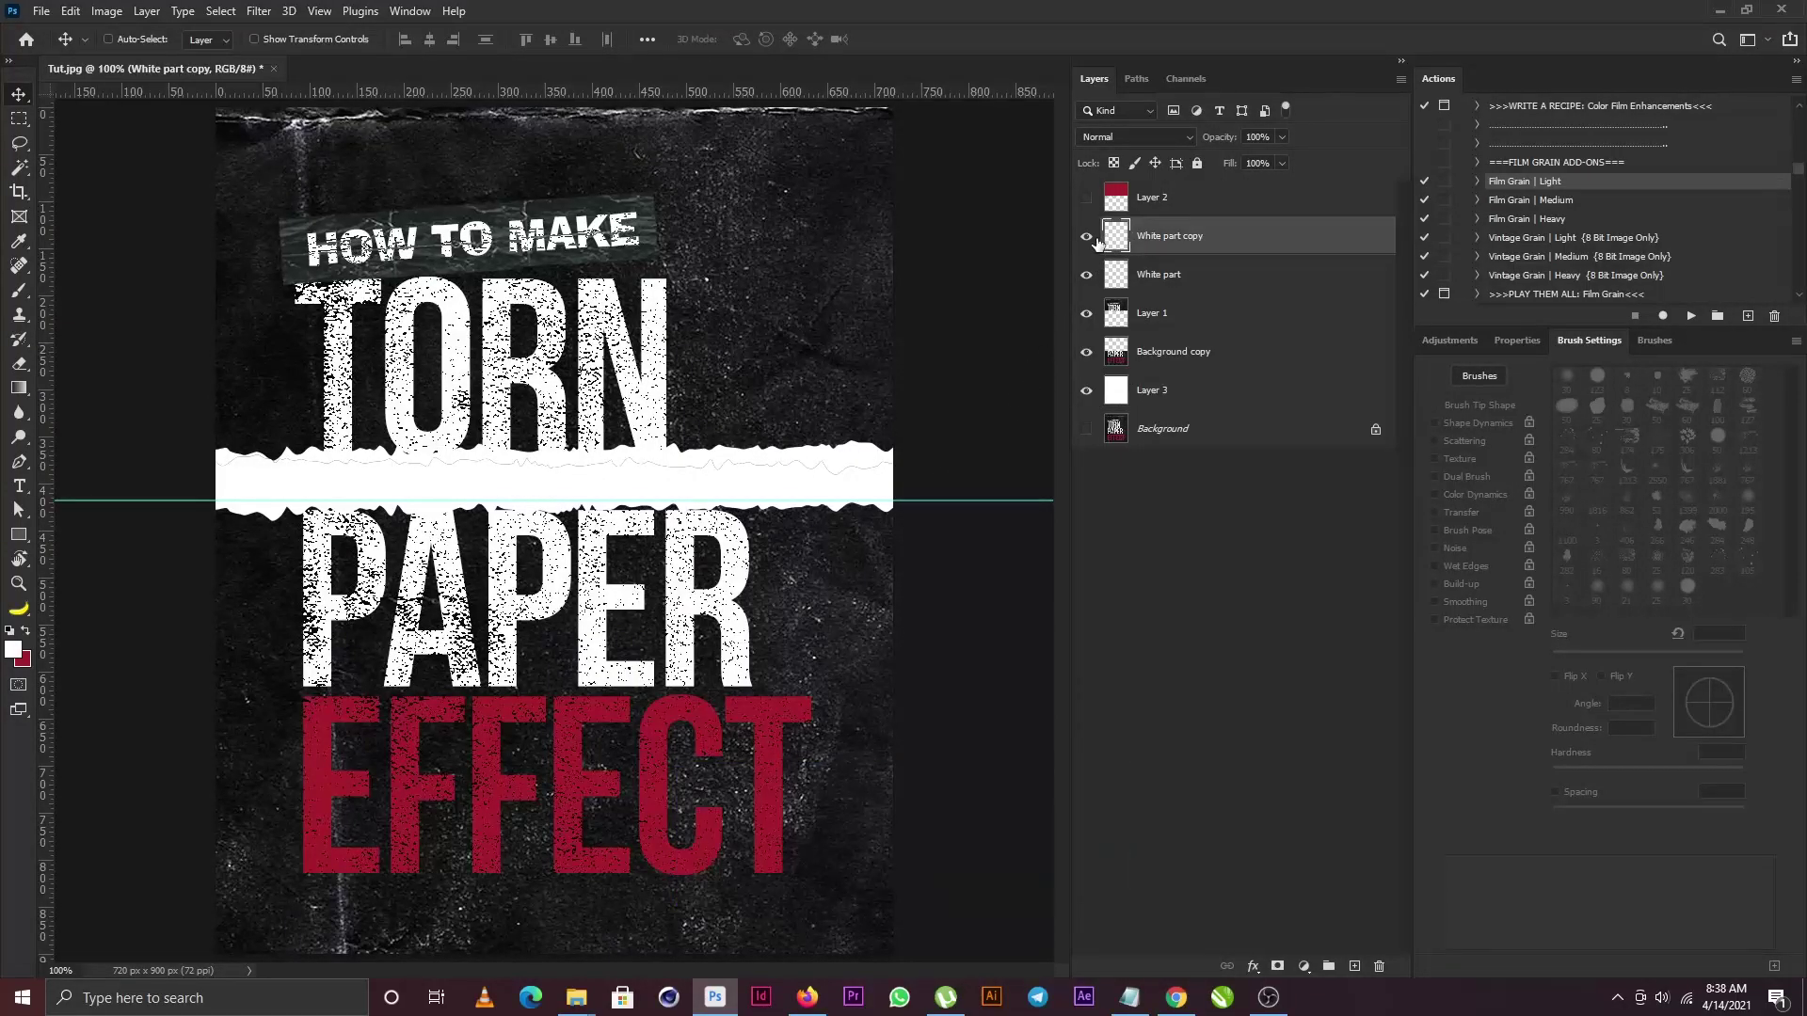
Reorder the White part copy layer so it sits between Layer 1 and Background copy.
left_click(1157, 275)
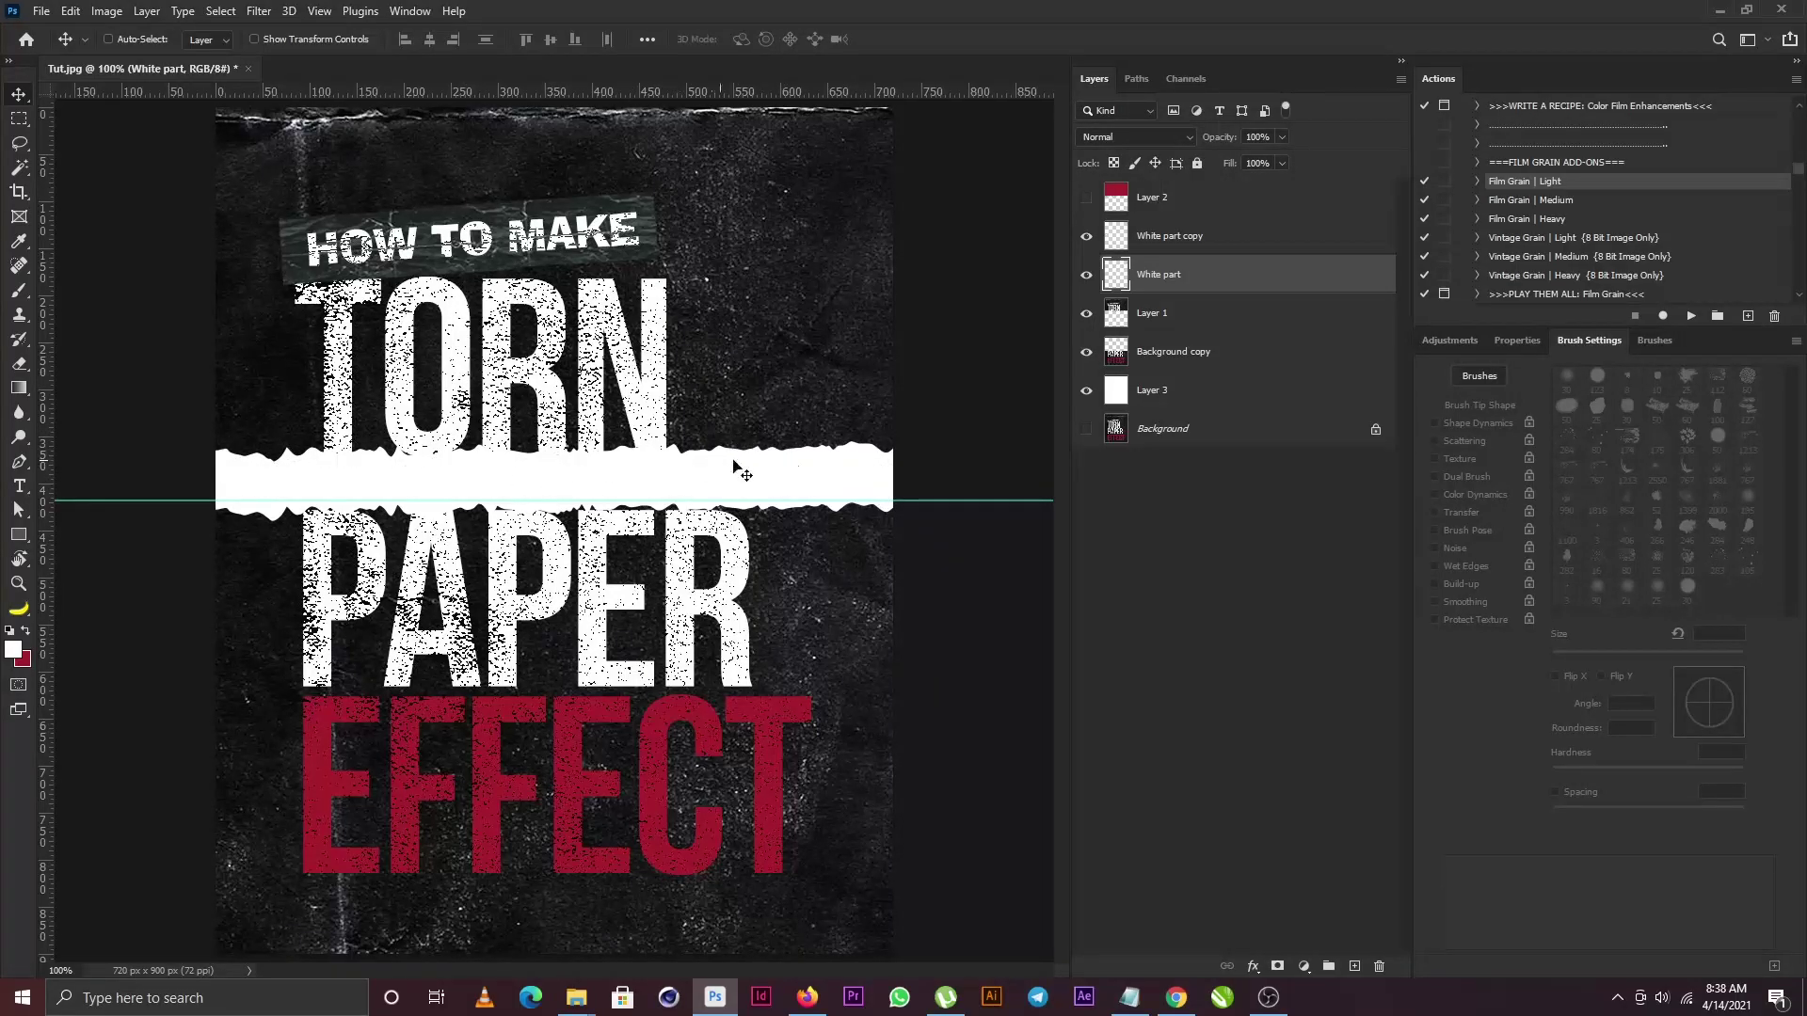
left_click(1158, 407)
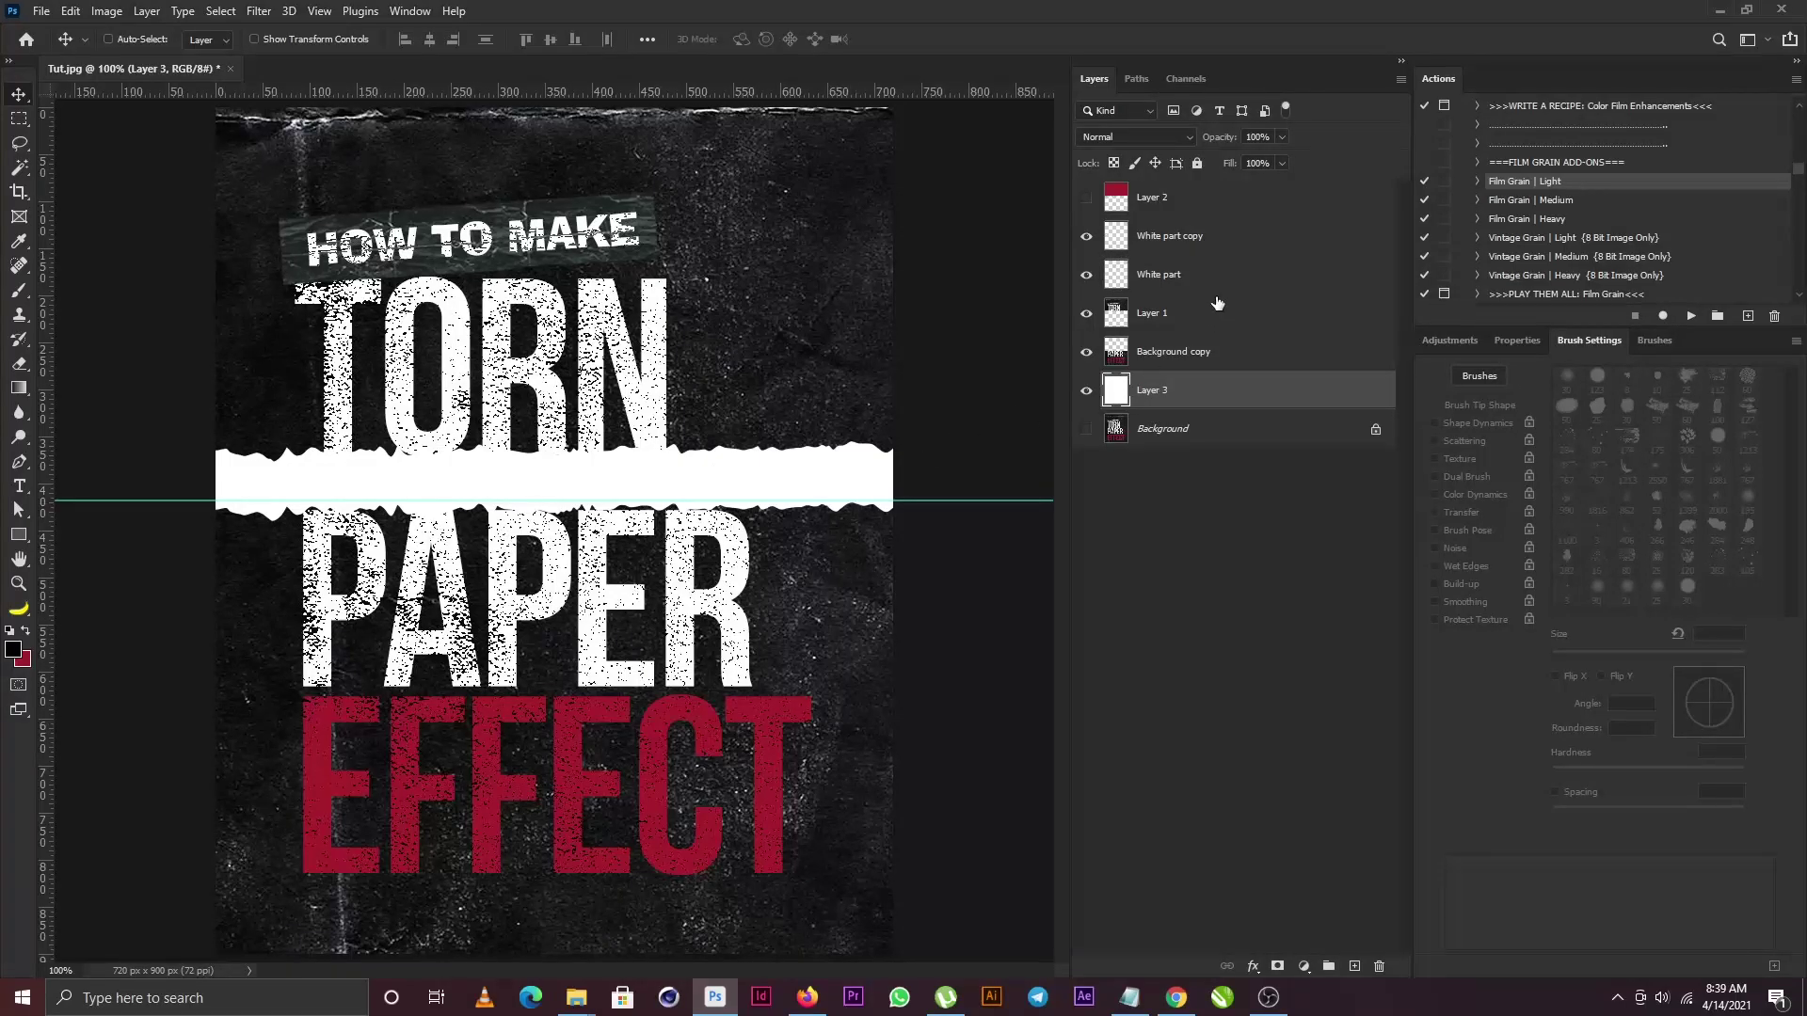
left_click(1172, 243)
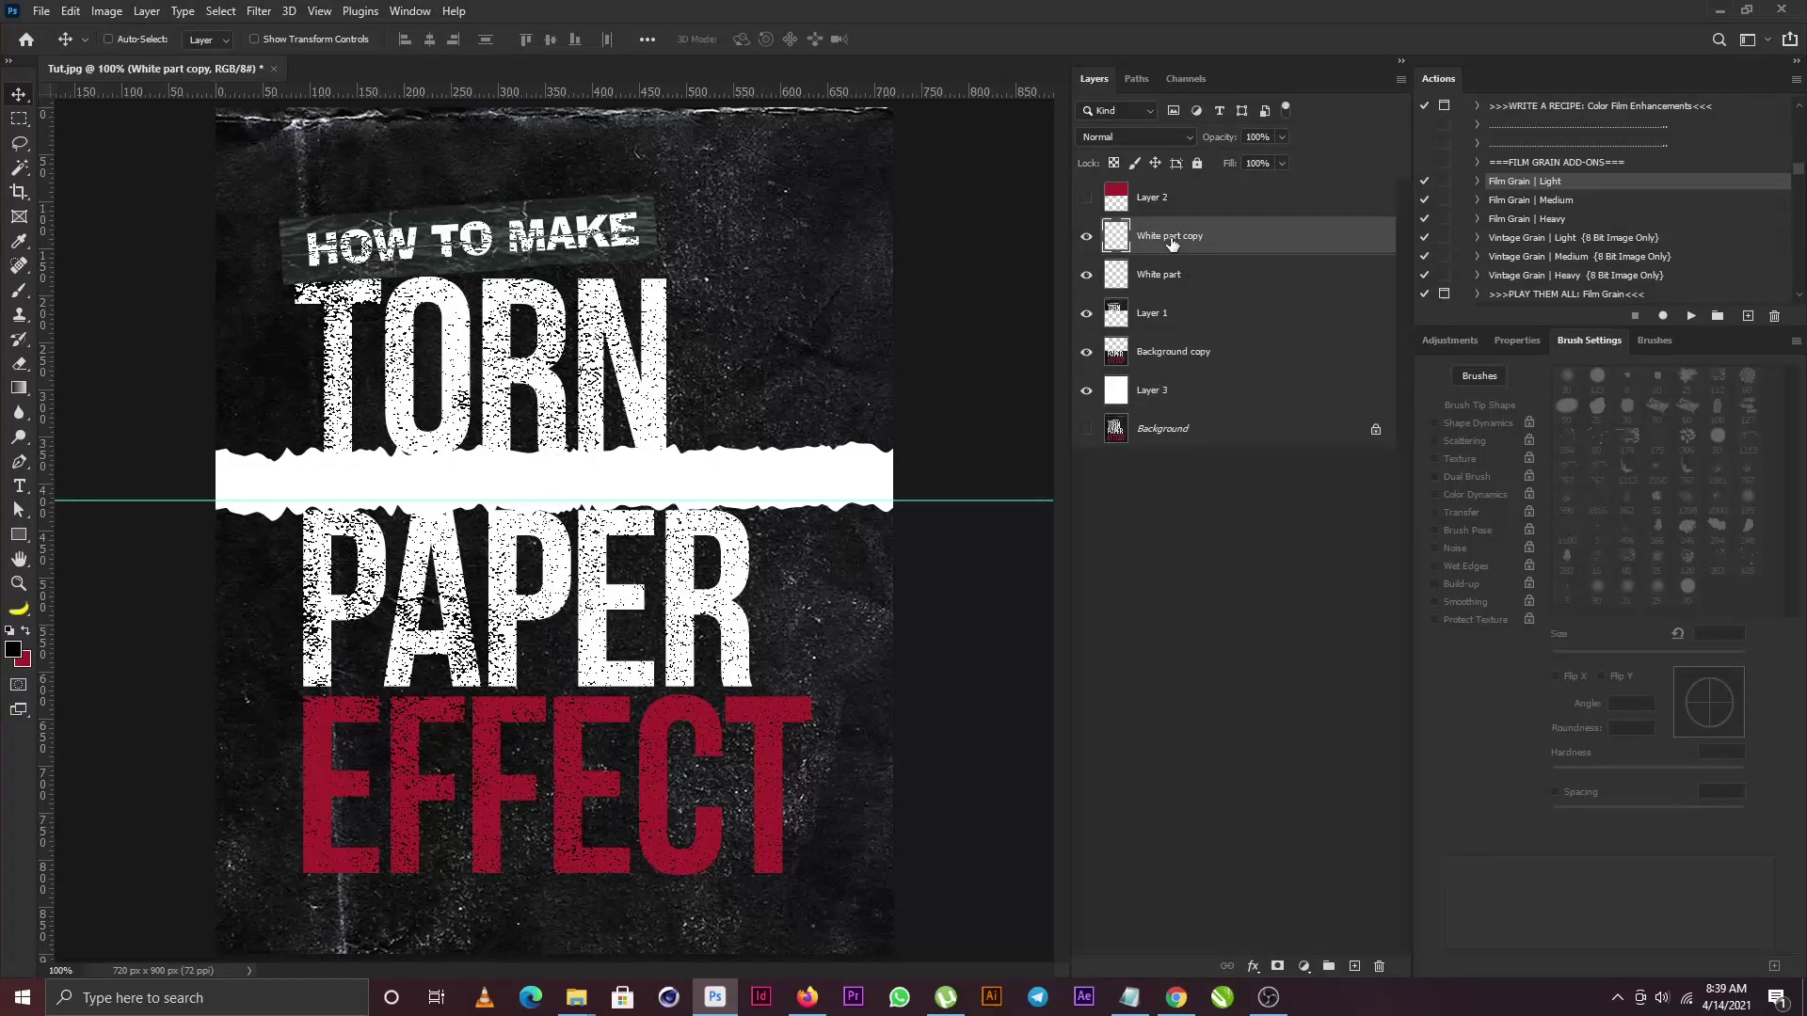
left_click(1082, 241)
left_click_drag(1246, 251, 1200, 351)
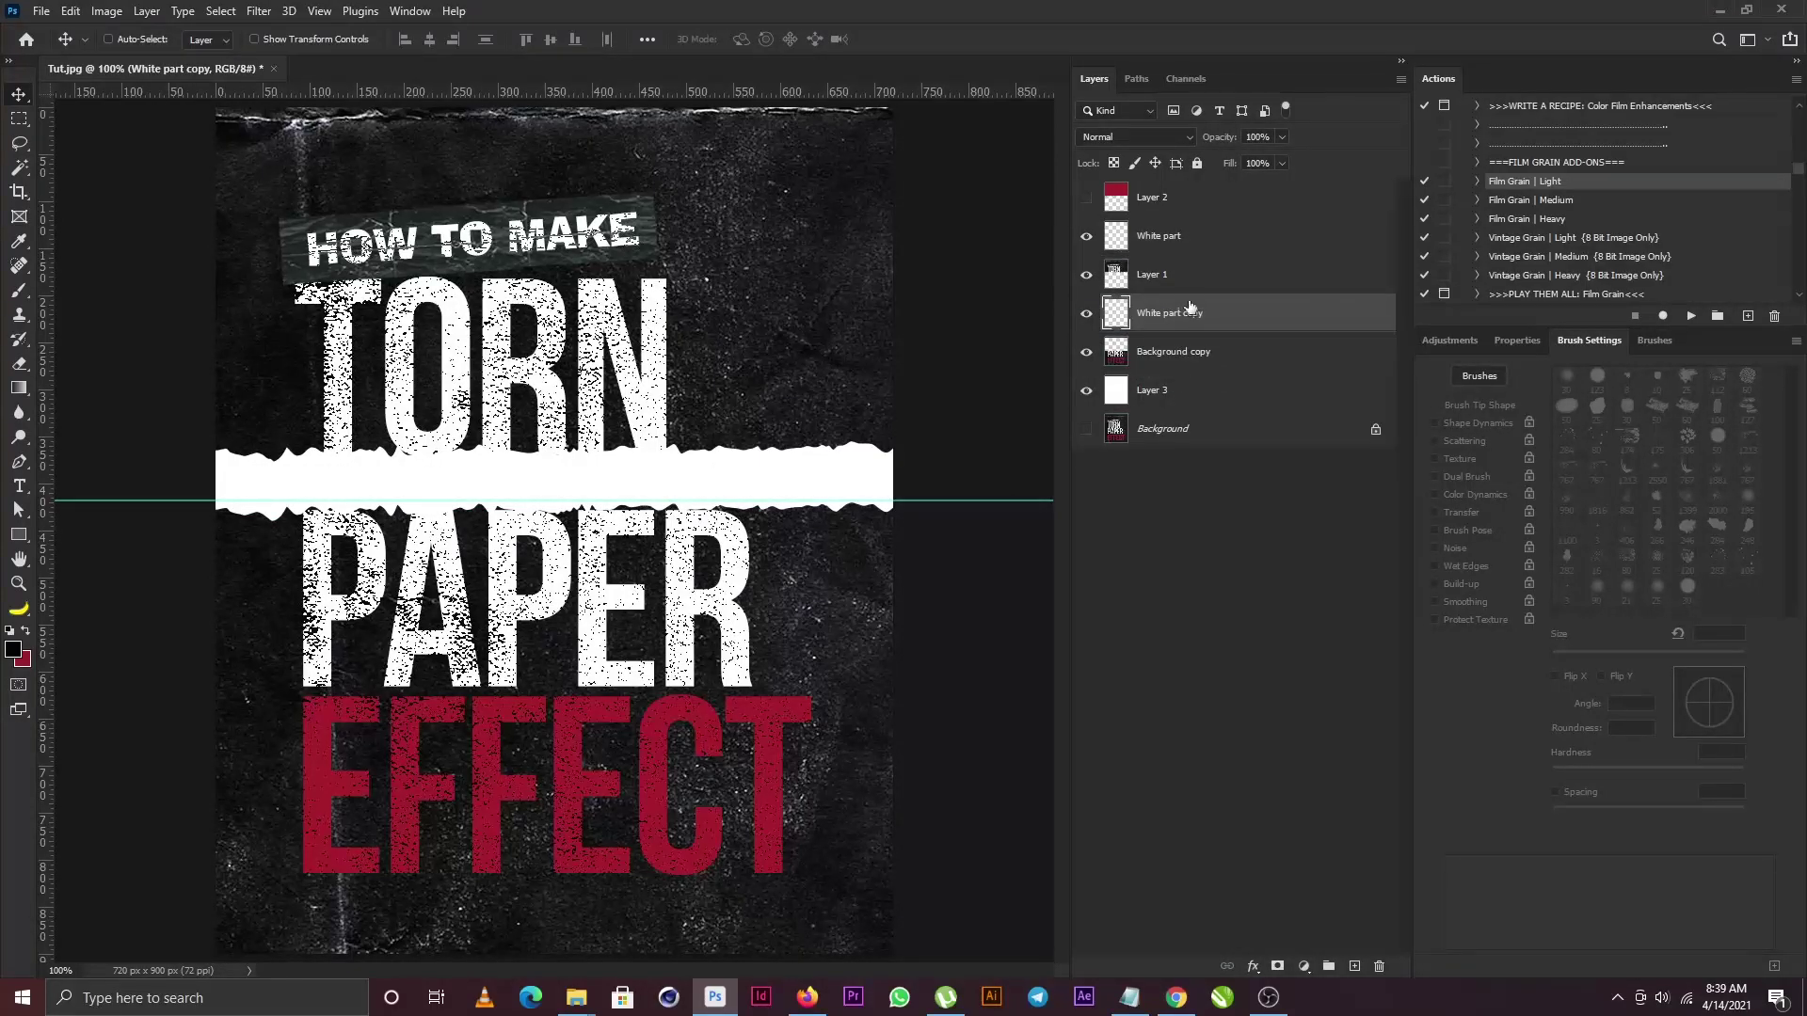
Move the White part and Layer 1 layers up about 37 px together and rotate them slightly counterclockwise.
left_click(1170, 272)
left_click(1188, 241, "shift")
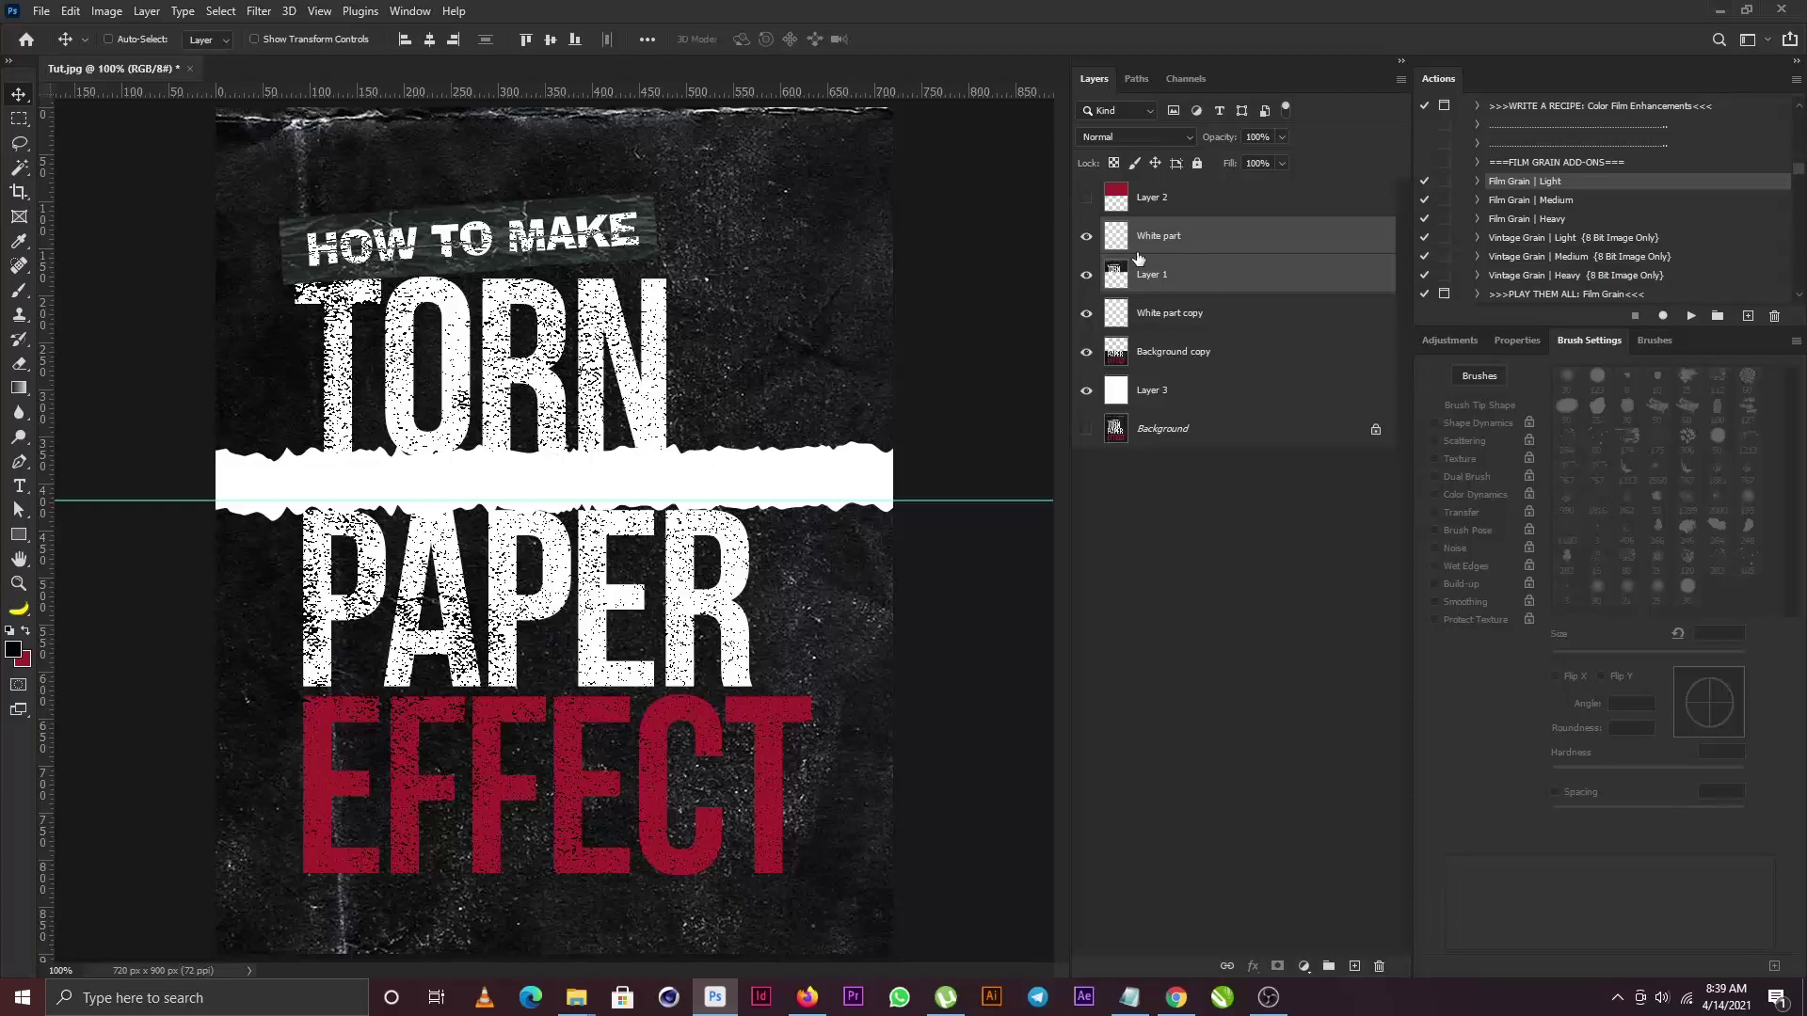
left_click_drag(744, 414, 743, 380)
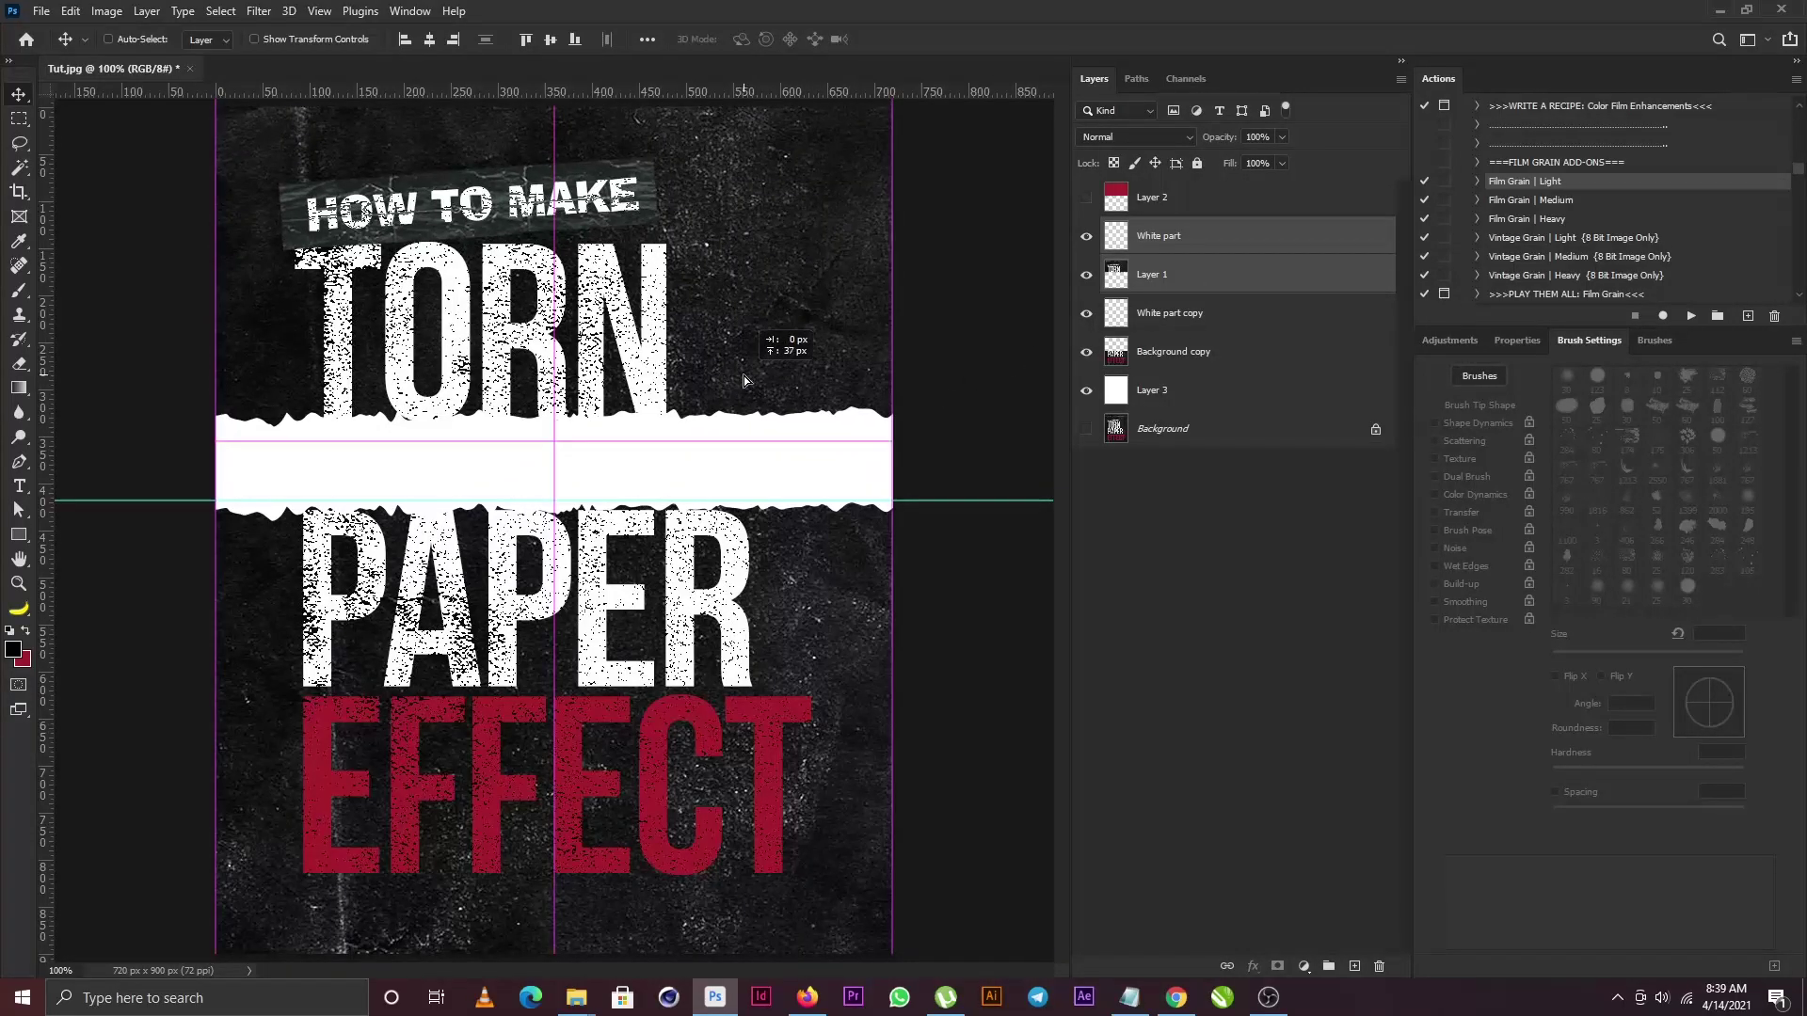
key("ctrl+t")
left_click_drag(911, 477, 872, 406)
key("Return")
Rotate the White part copy and Background copy layers together about 3.2° clockwise with Free Transform.
left_click(1167, 316)
left_click(1138, 358, "shift")
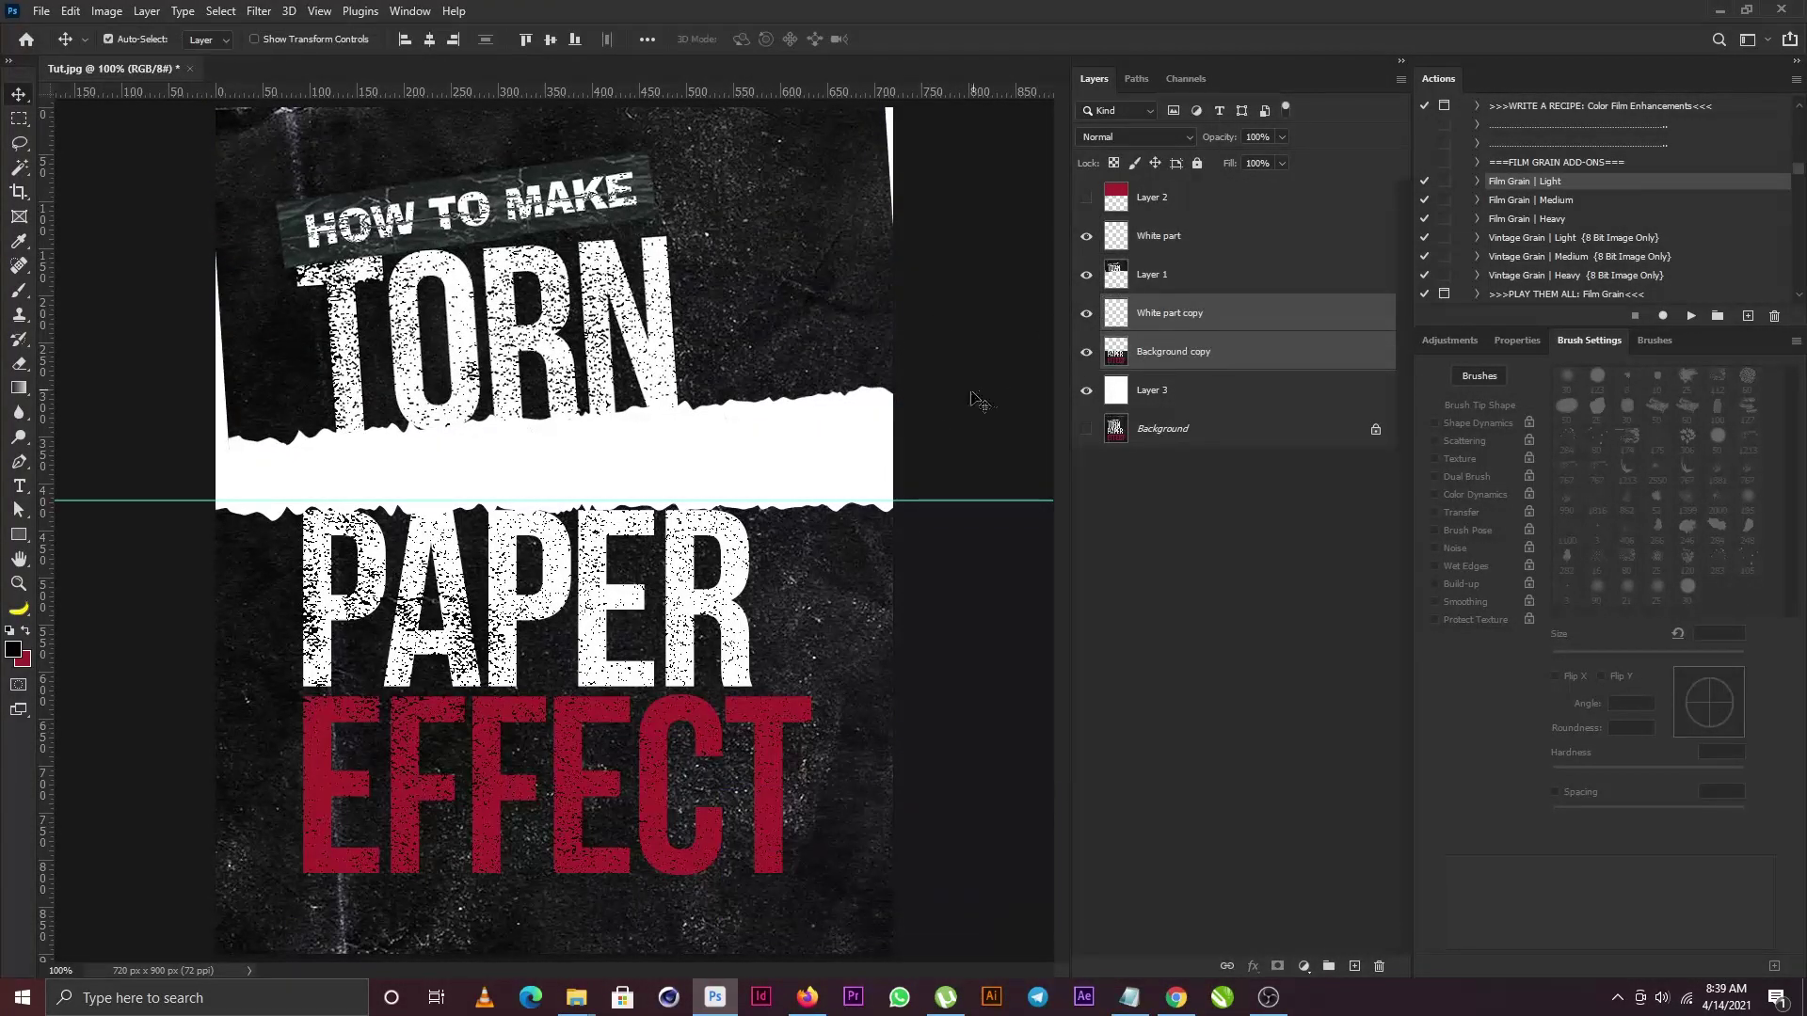
key("ctrl+t")
left_click_drag(983, 404, 990, 428)
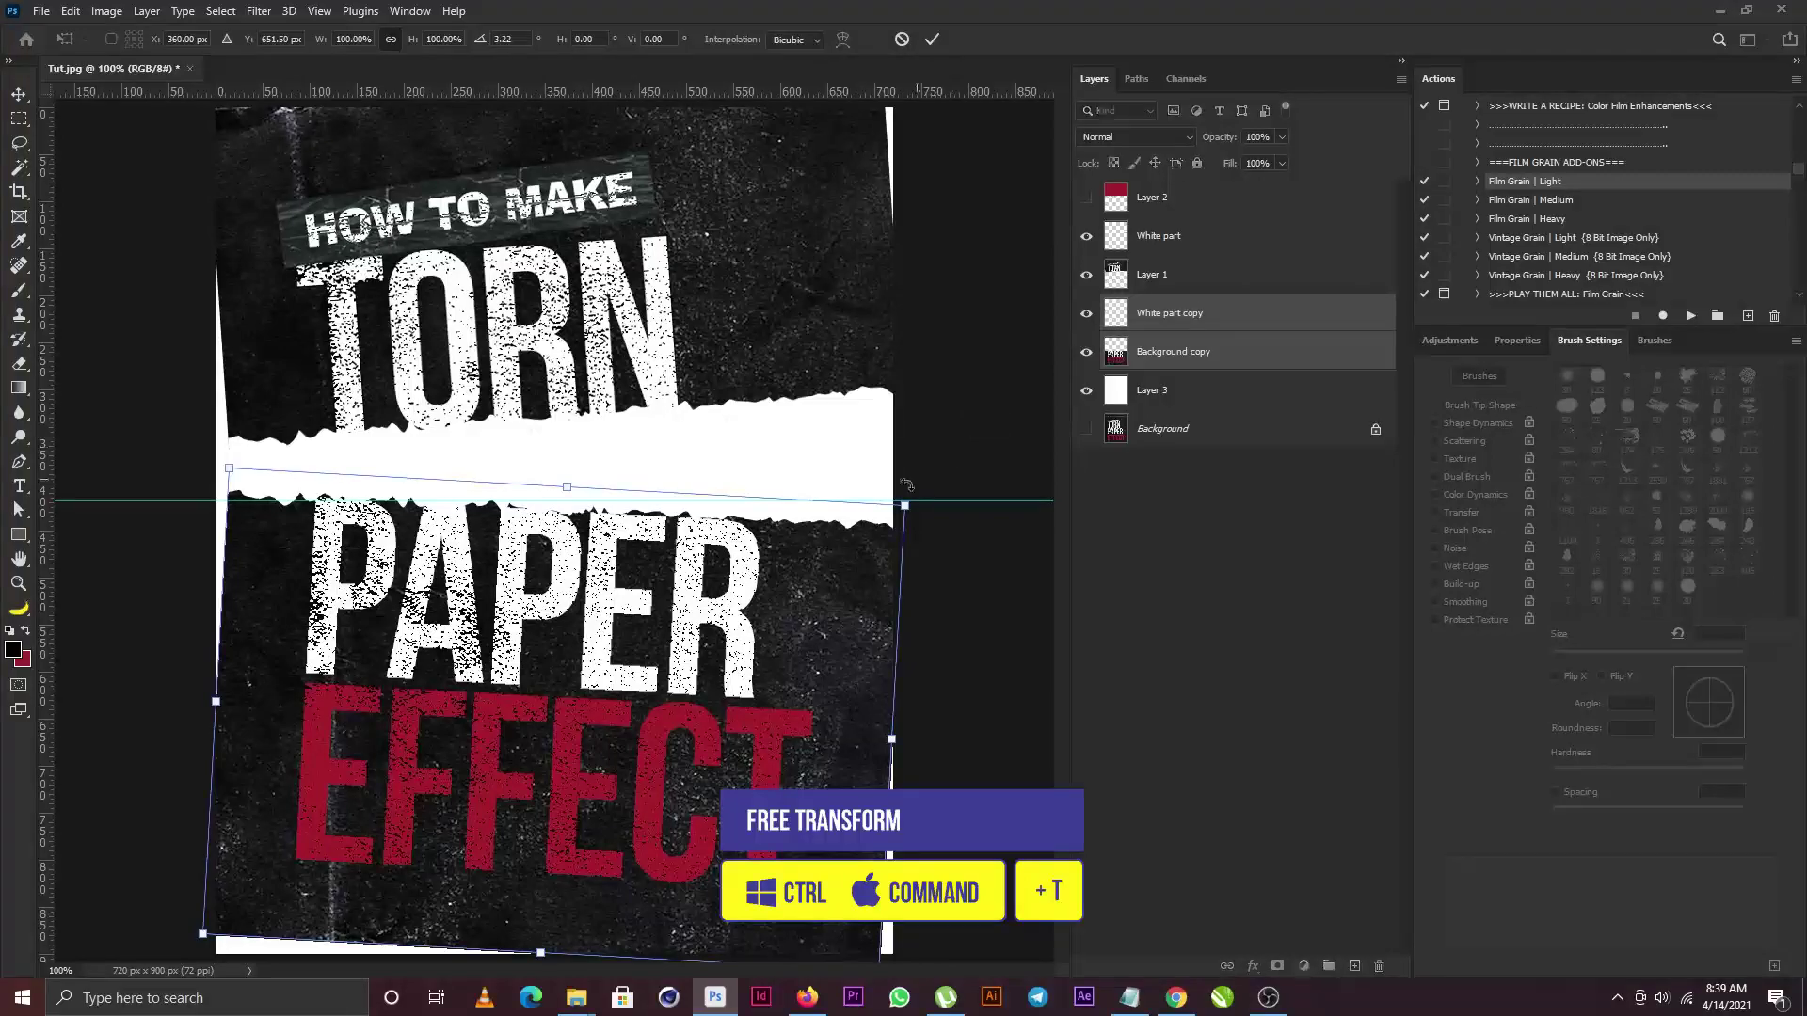
key("Return")
Scale up the four layers from White part to Background copy together until the poster halves cover the canvas edges.
left_click(1165, 240)
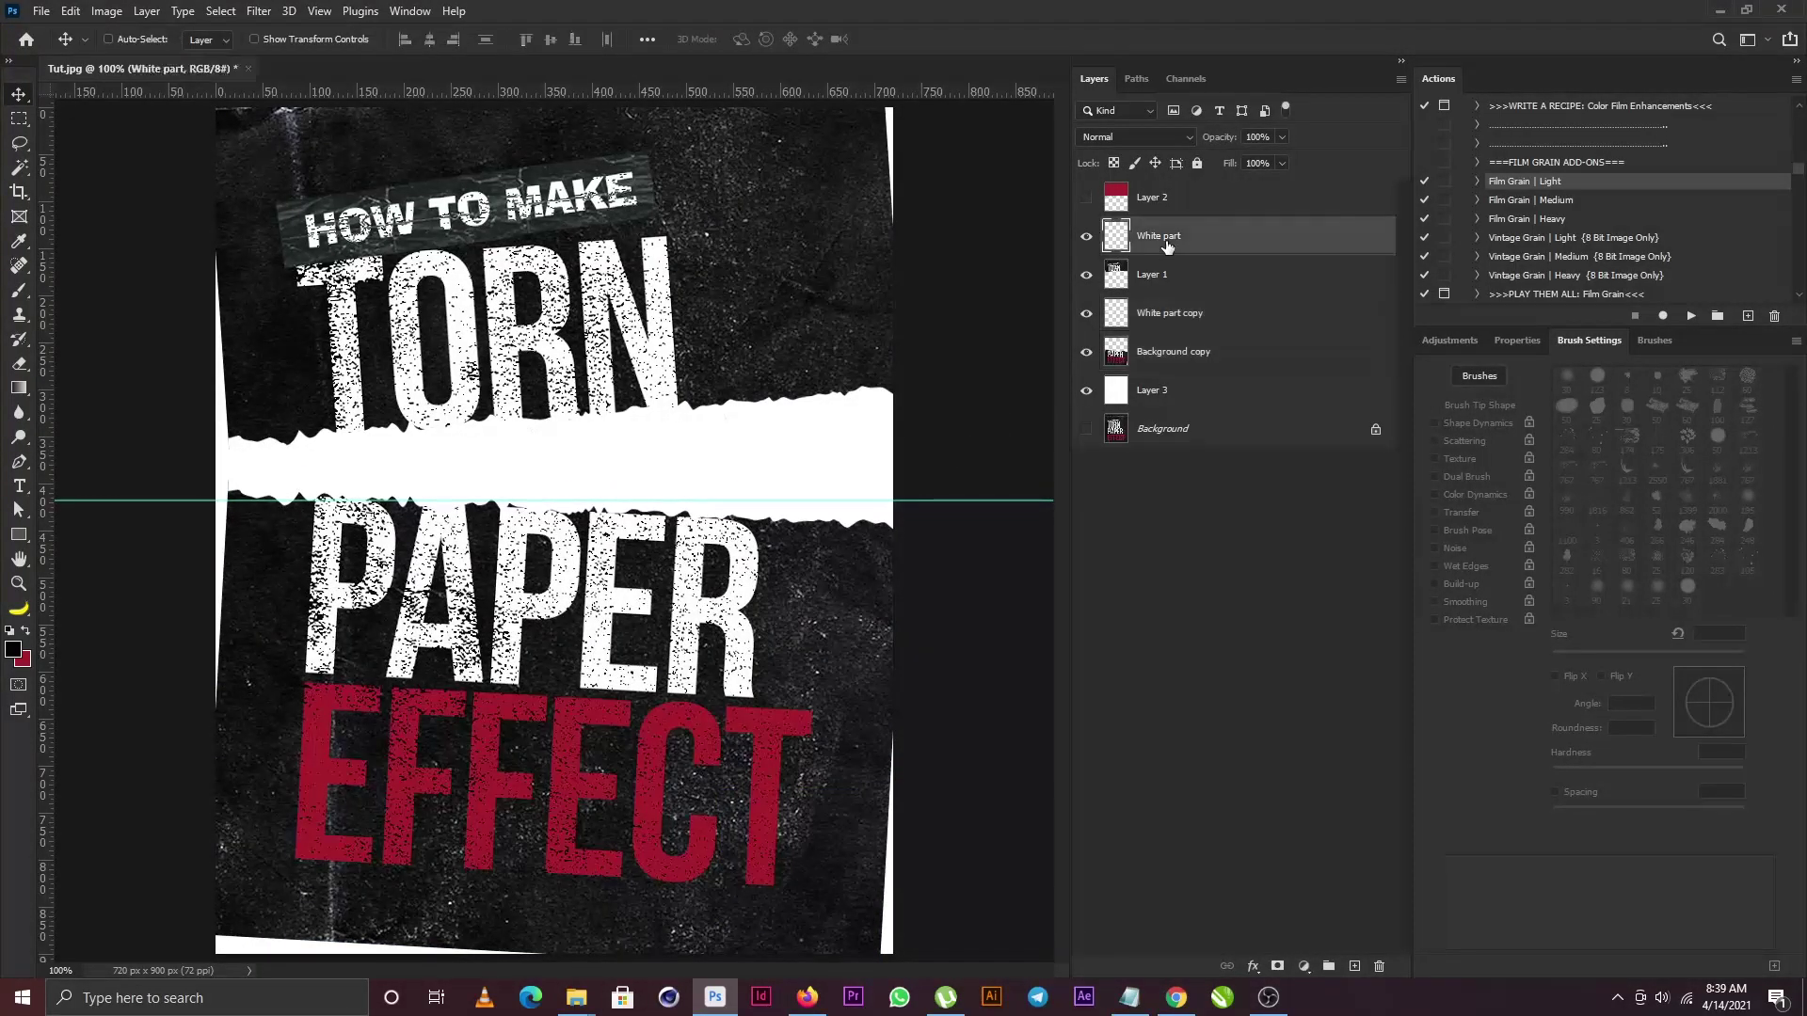
left_click(1169, 355, "shift")
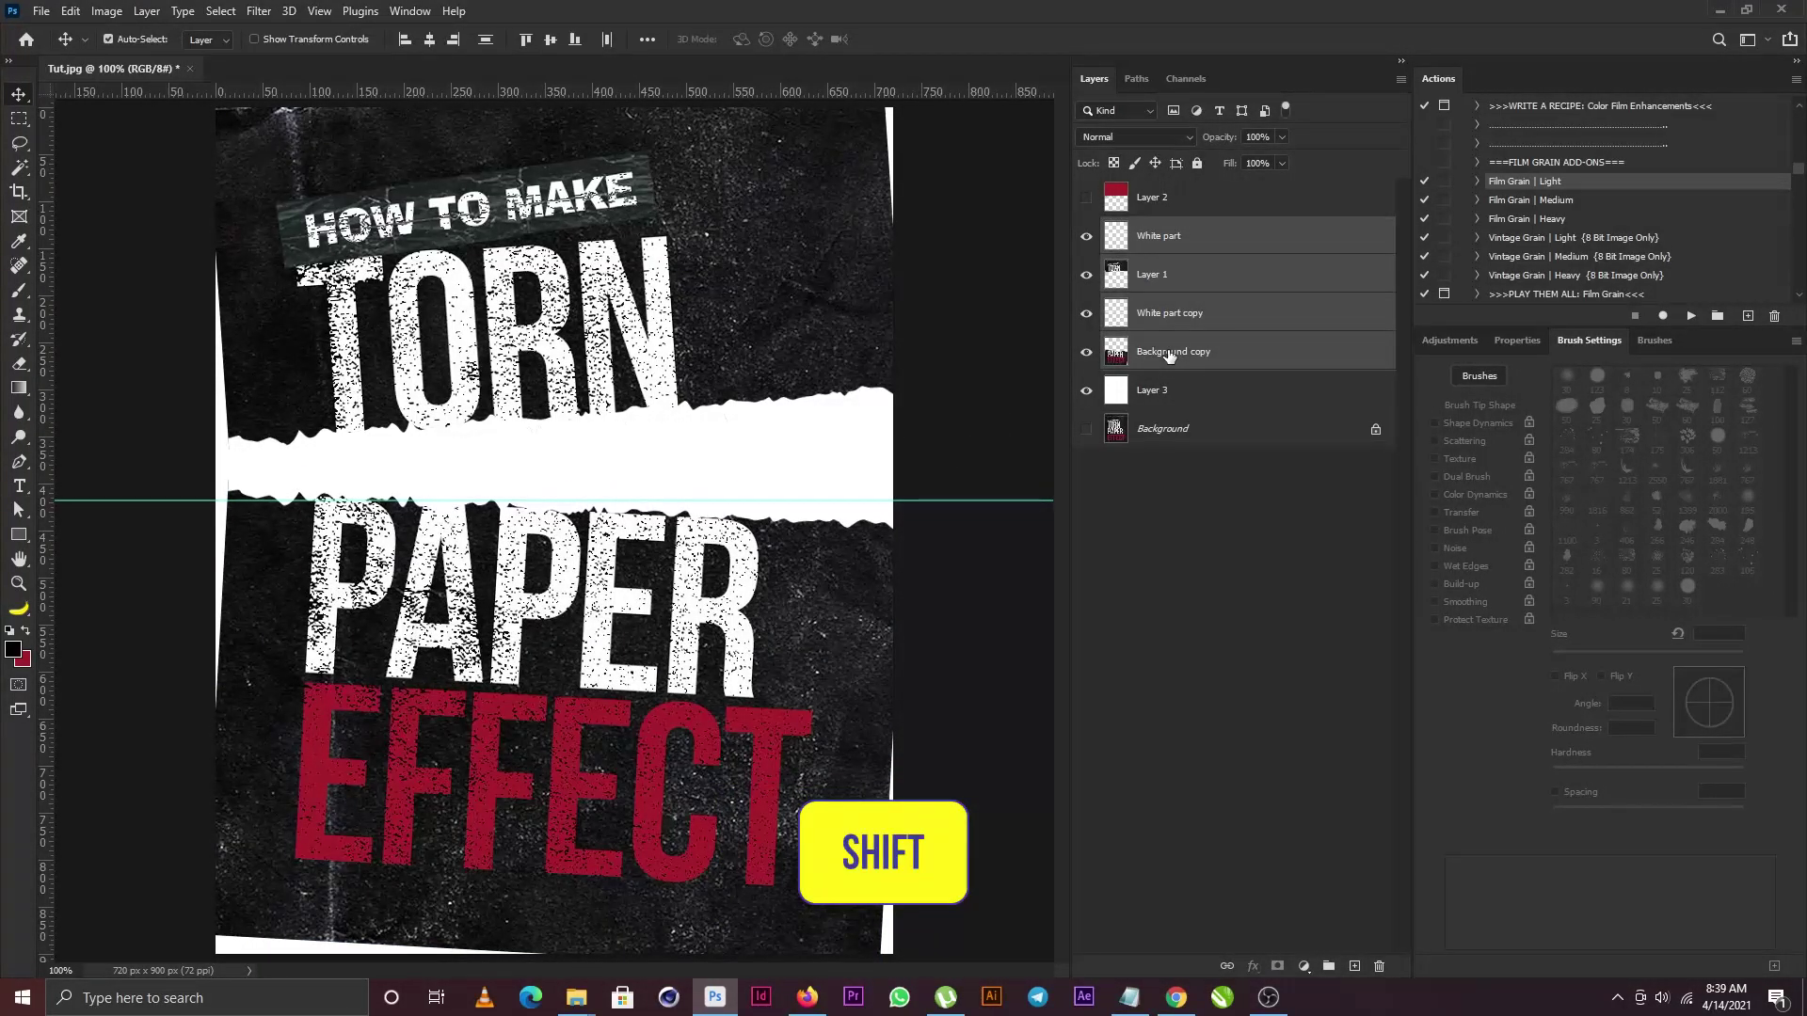
key("ctrl+t")
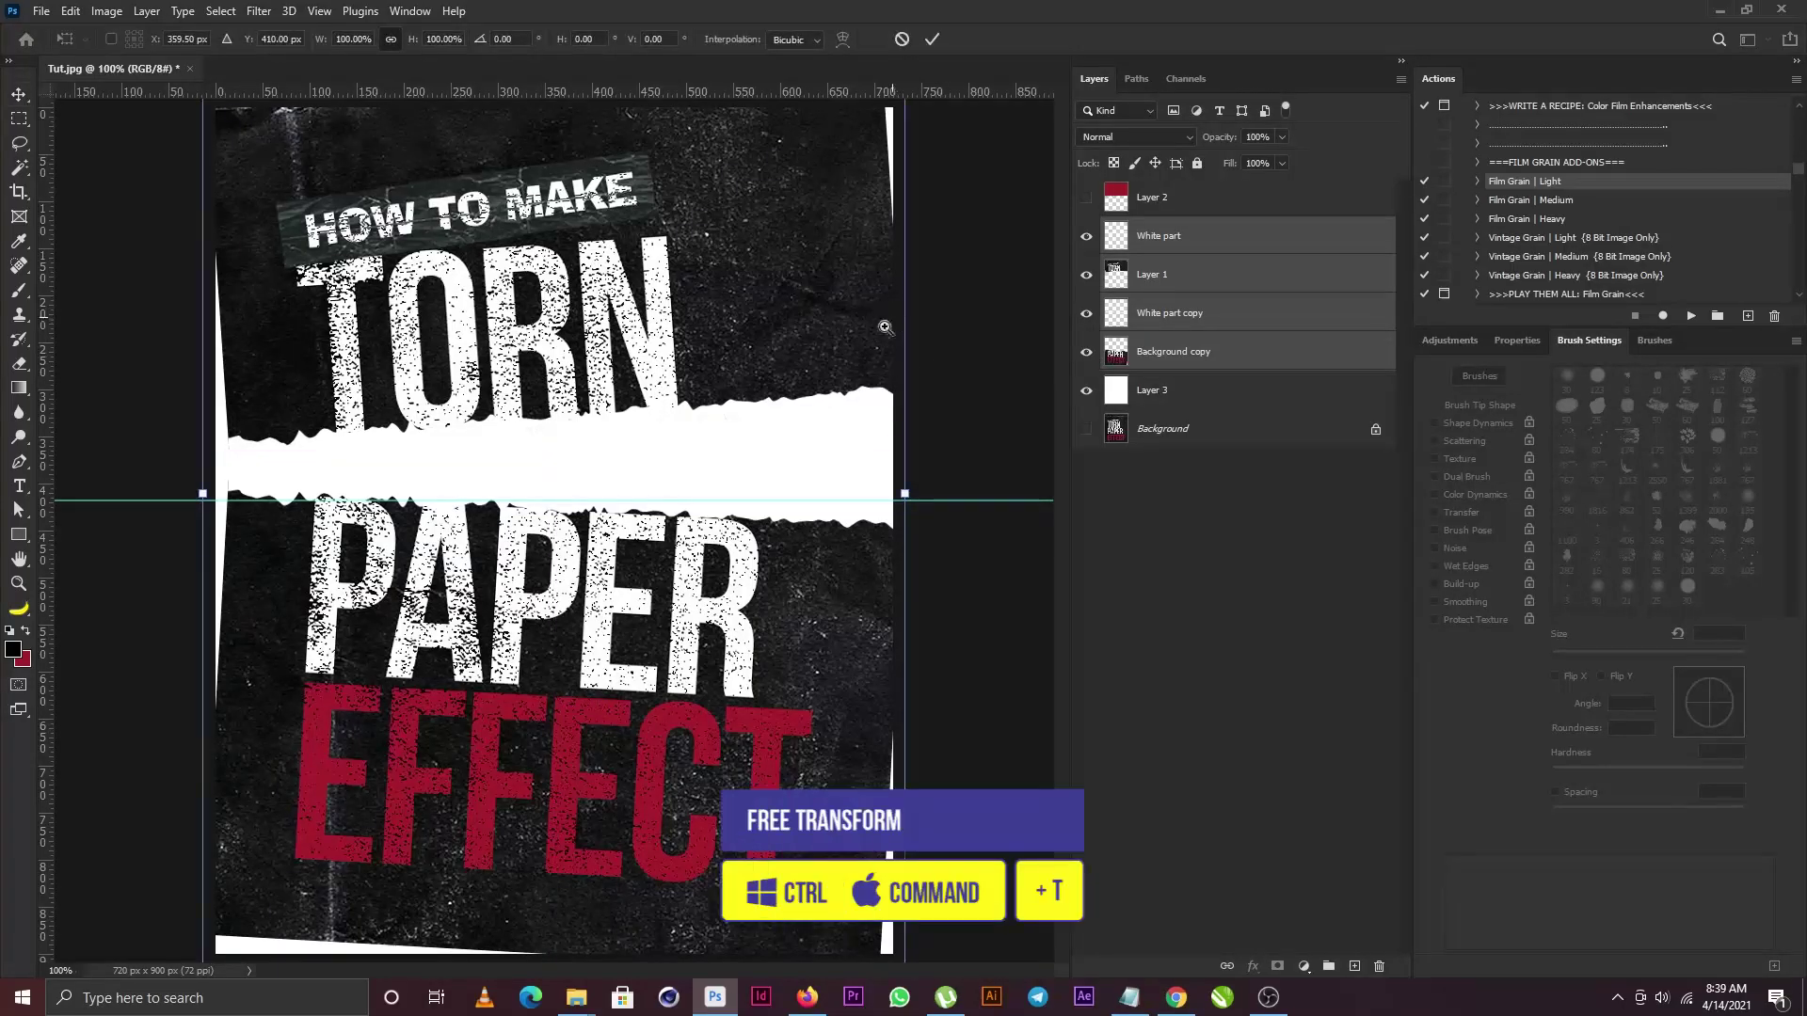
key("ctrl+0")
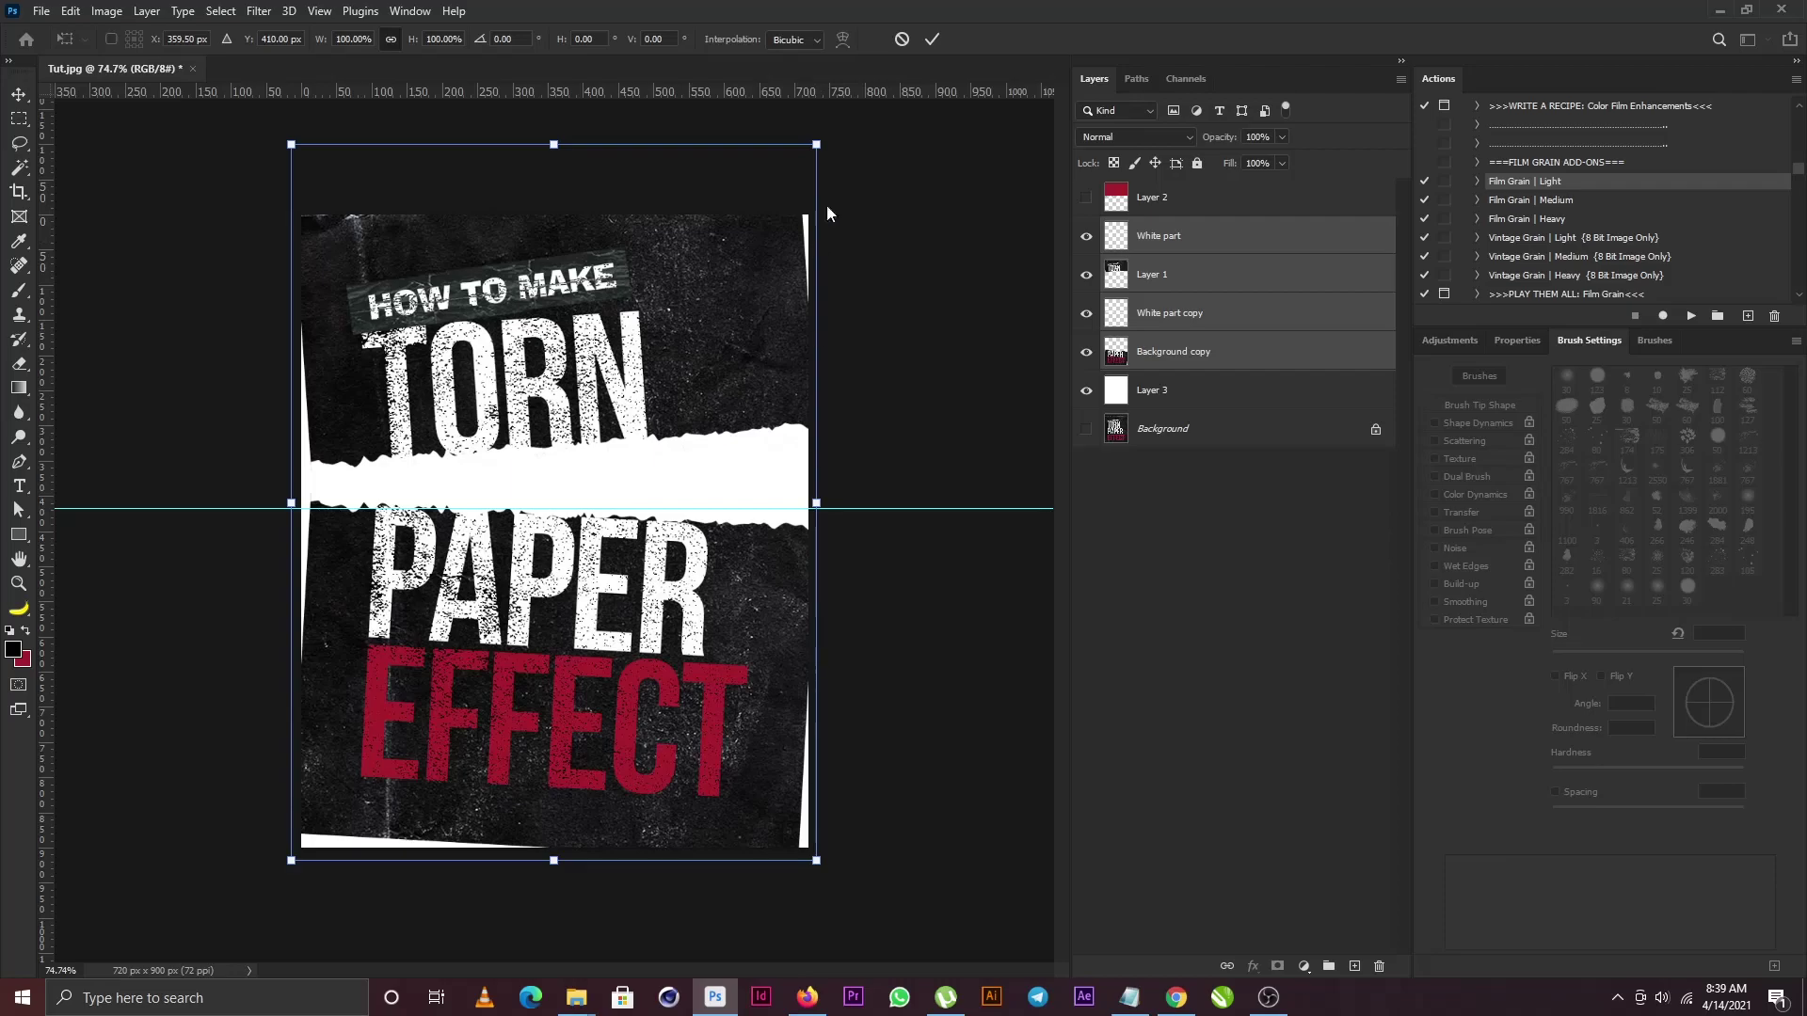
left_click_drag(816, 144, 845, 139)
key("Return")
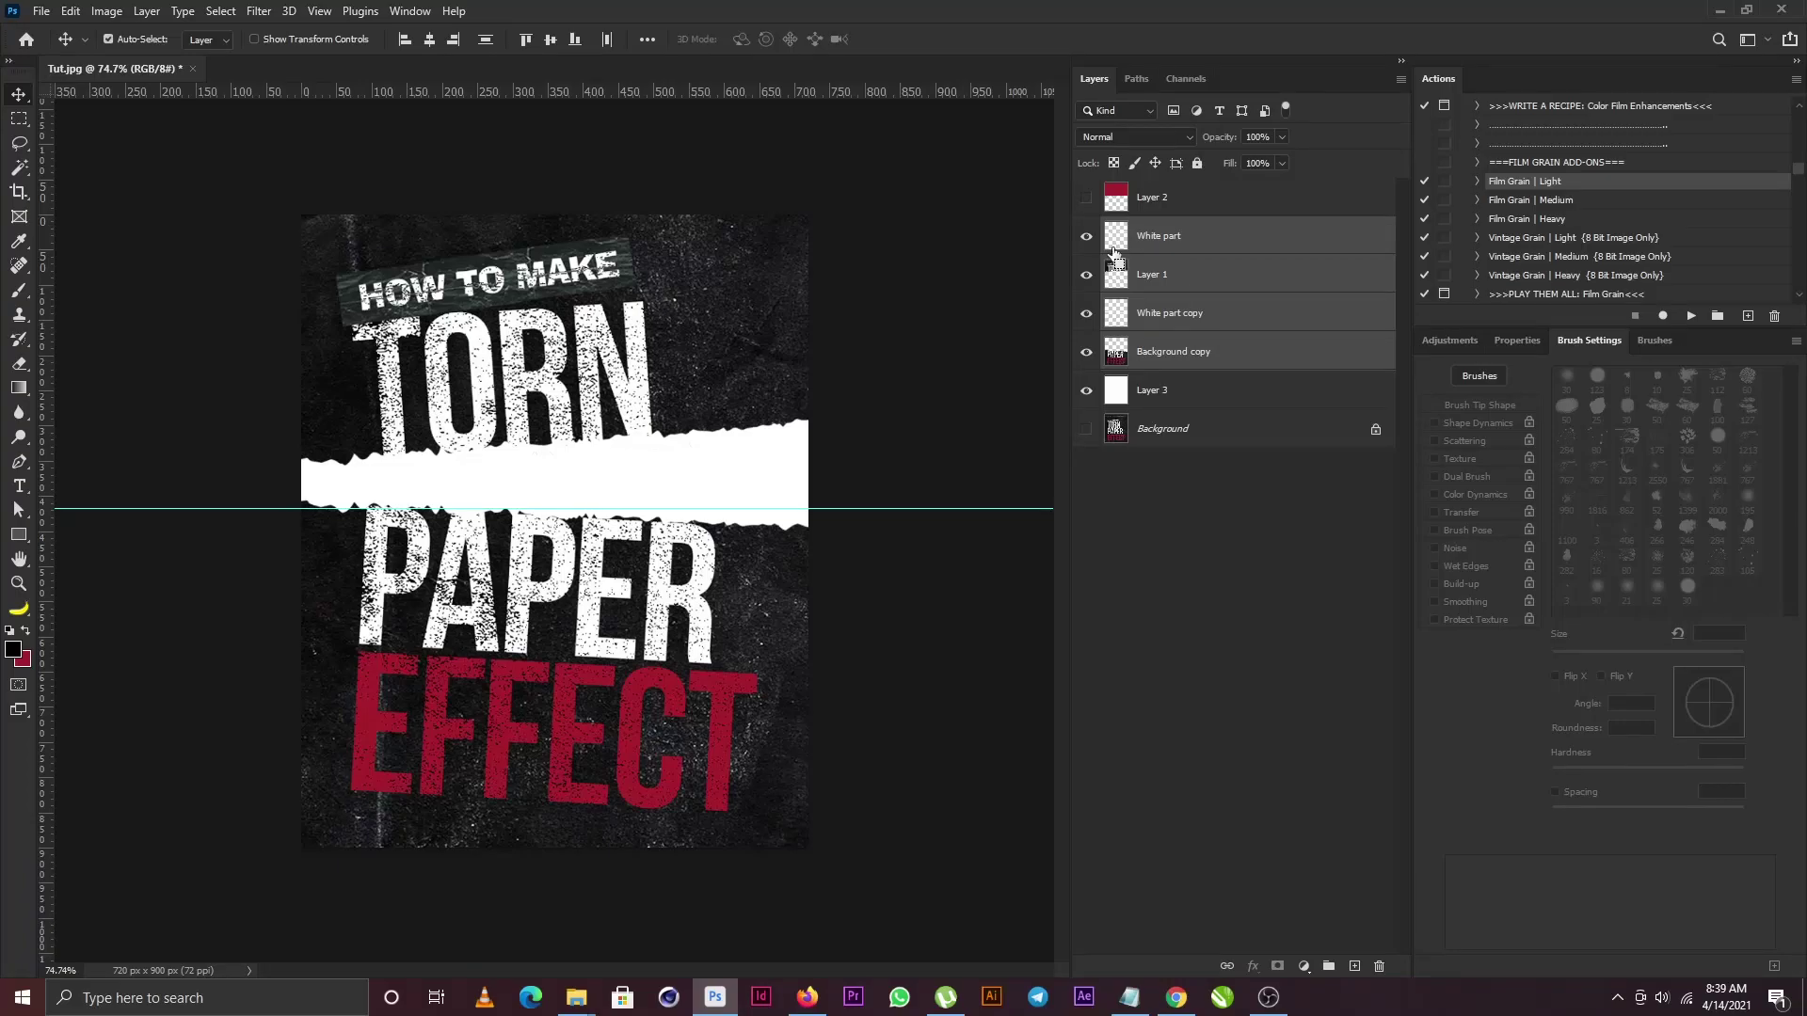
Load the combined outlines of White part and White part copy as a selection and add a new layer above Layer 3.
left_click(1117, 239, "ctrl")
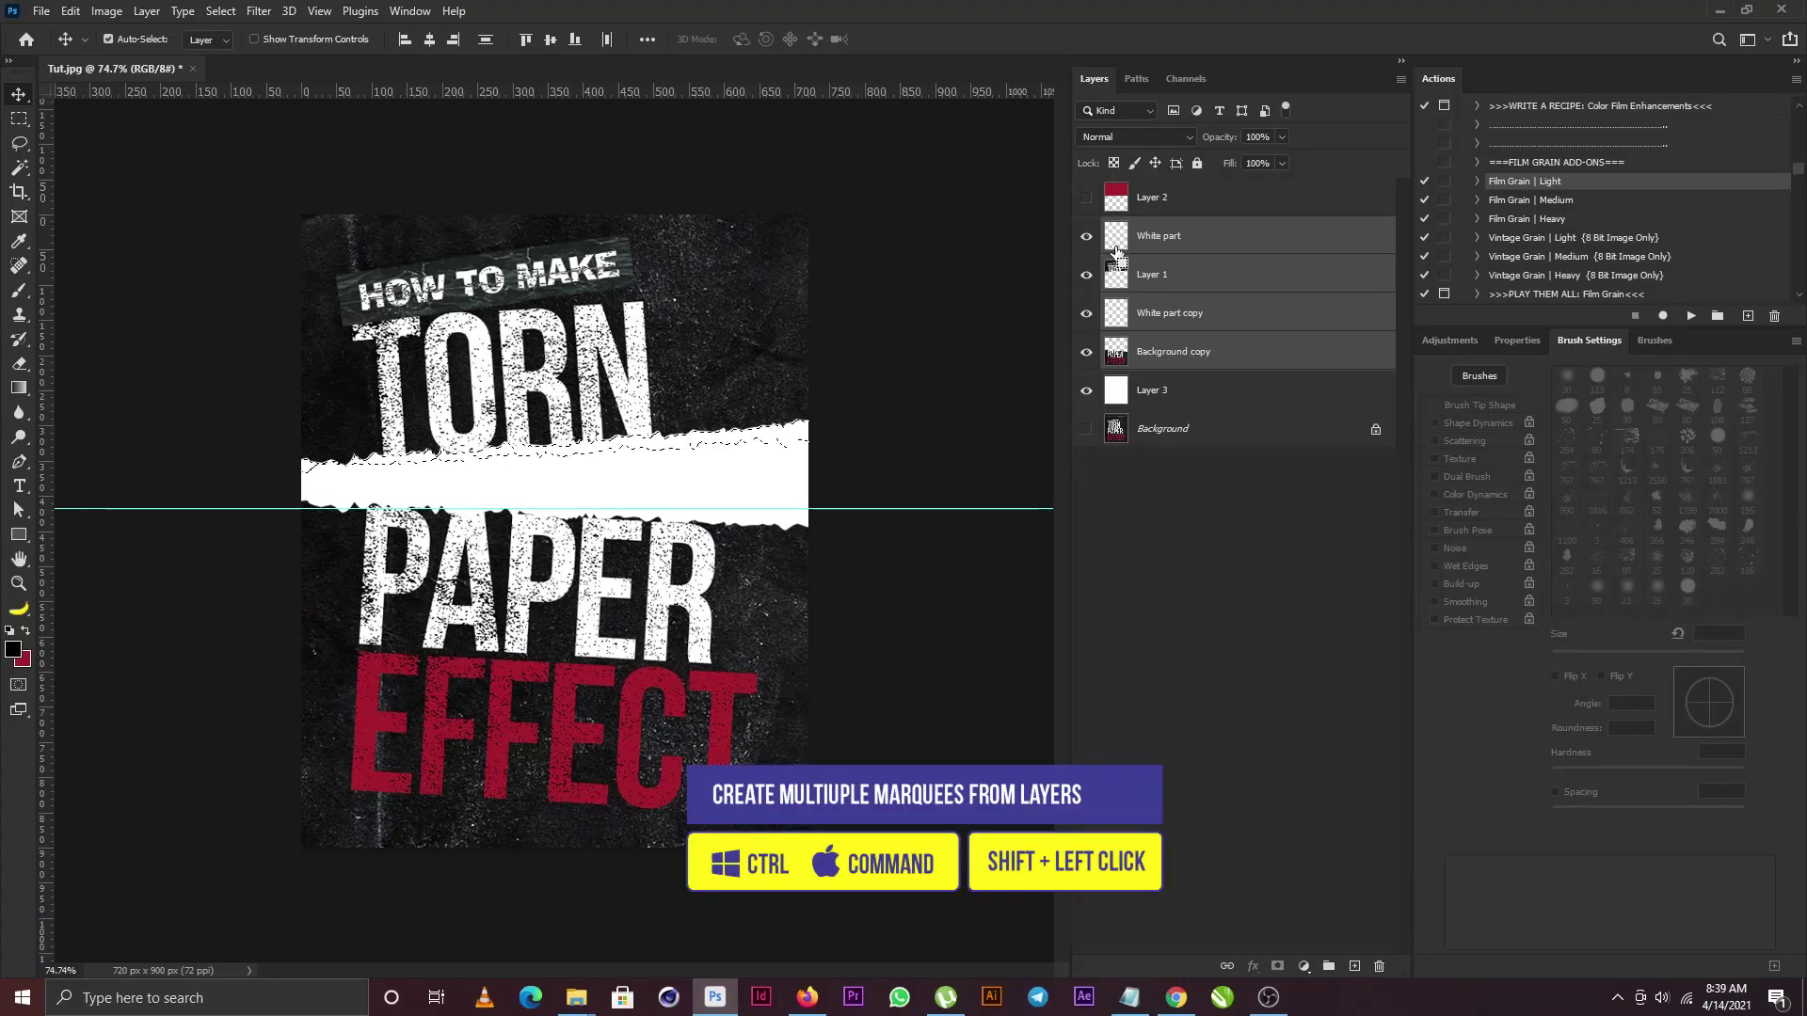
left_click(1115, 322, "ctrl+shift")
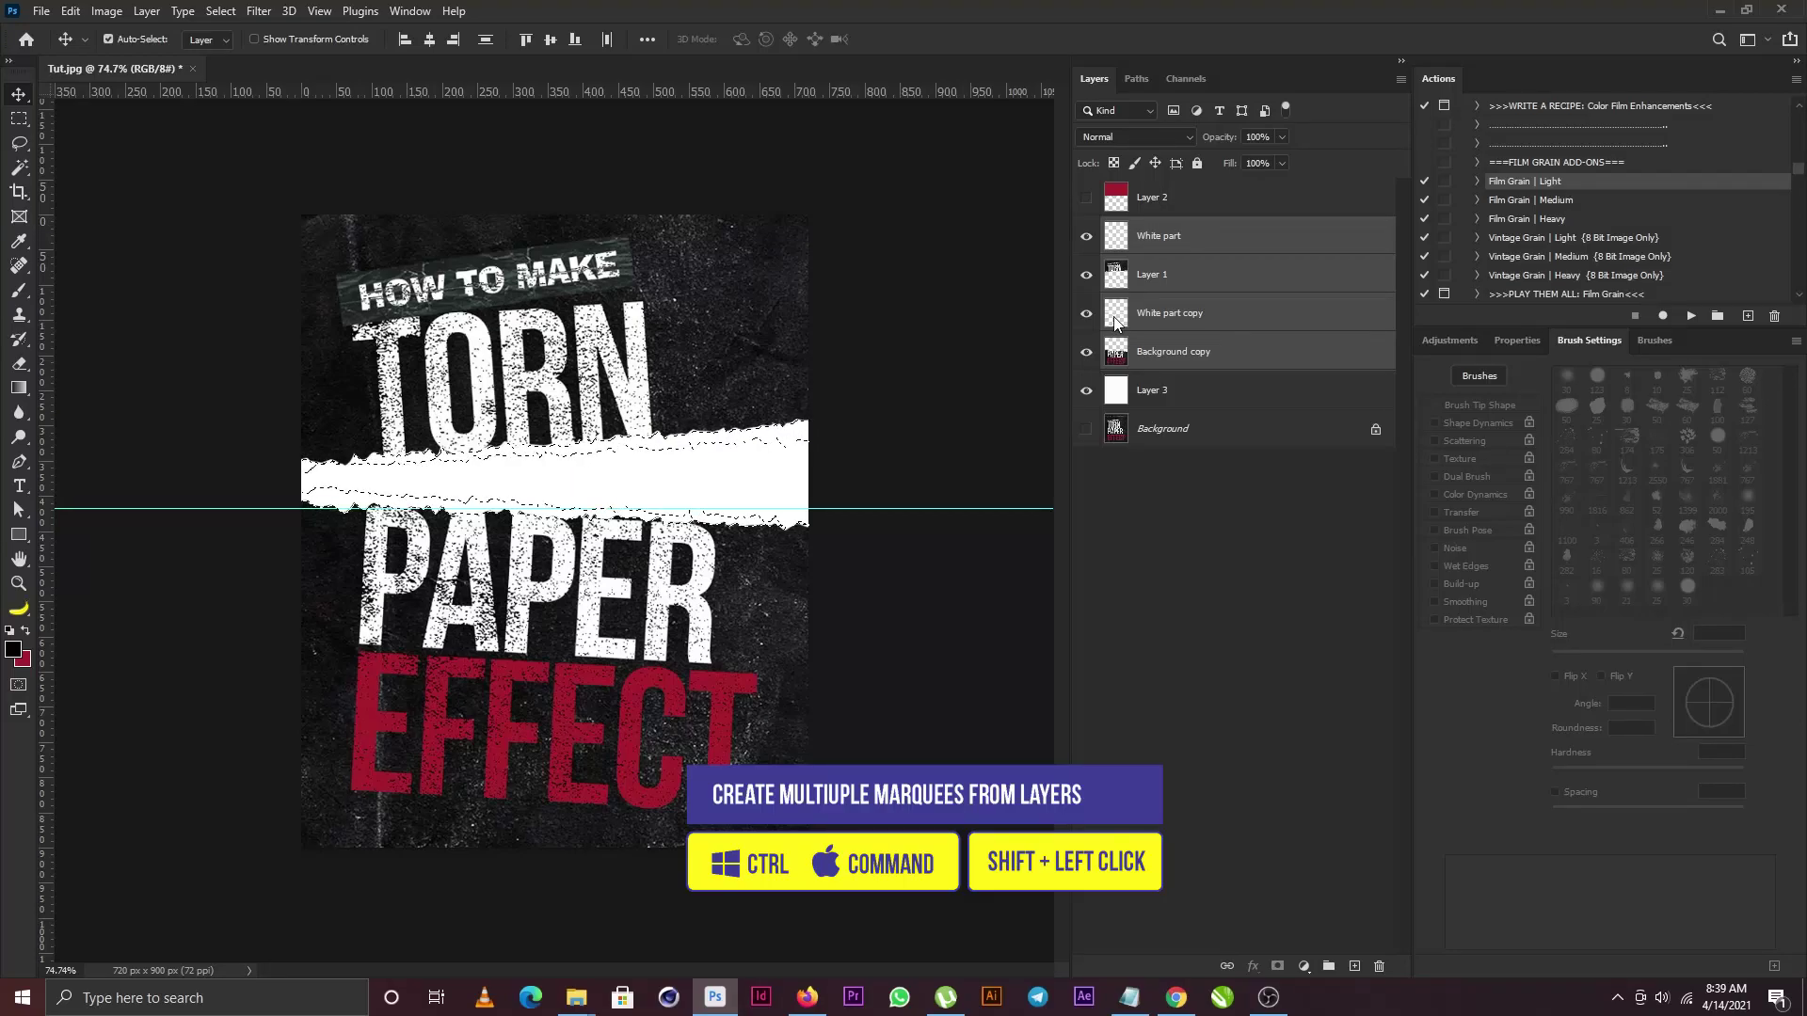
left_click(1163, 401)
left_click(1354, 966)
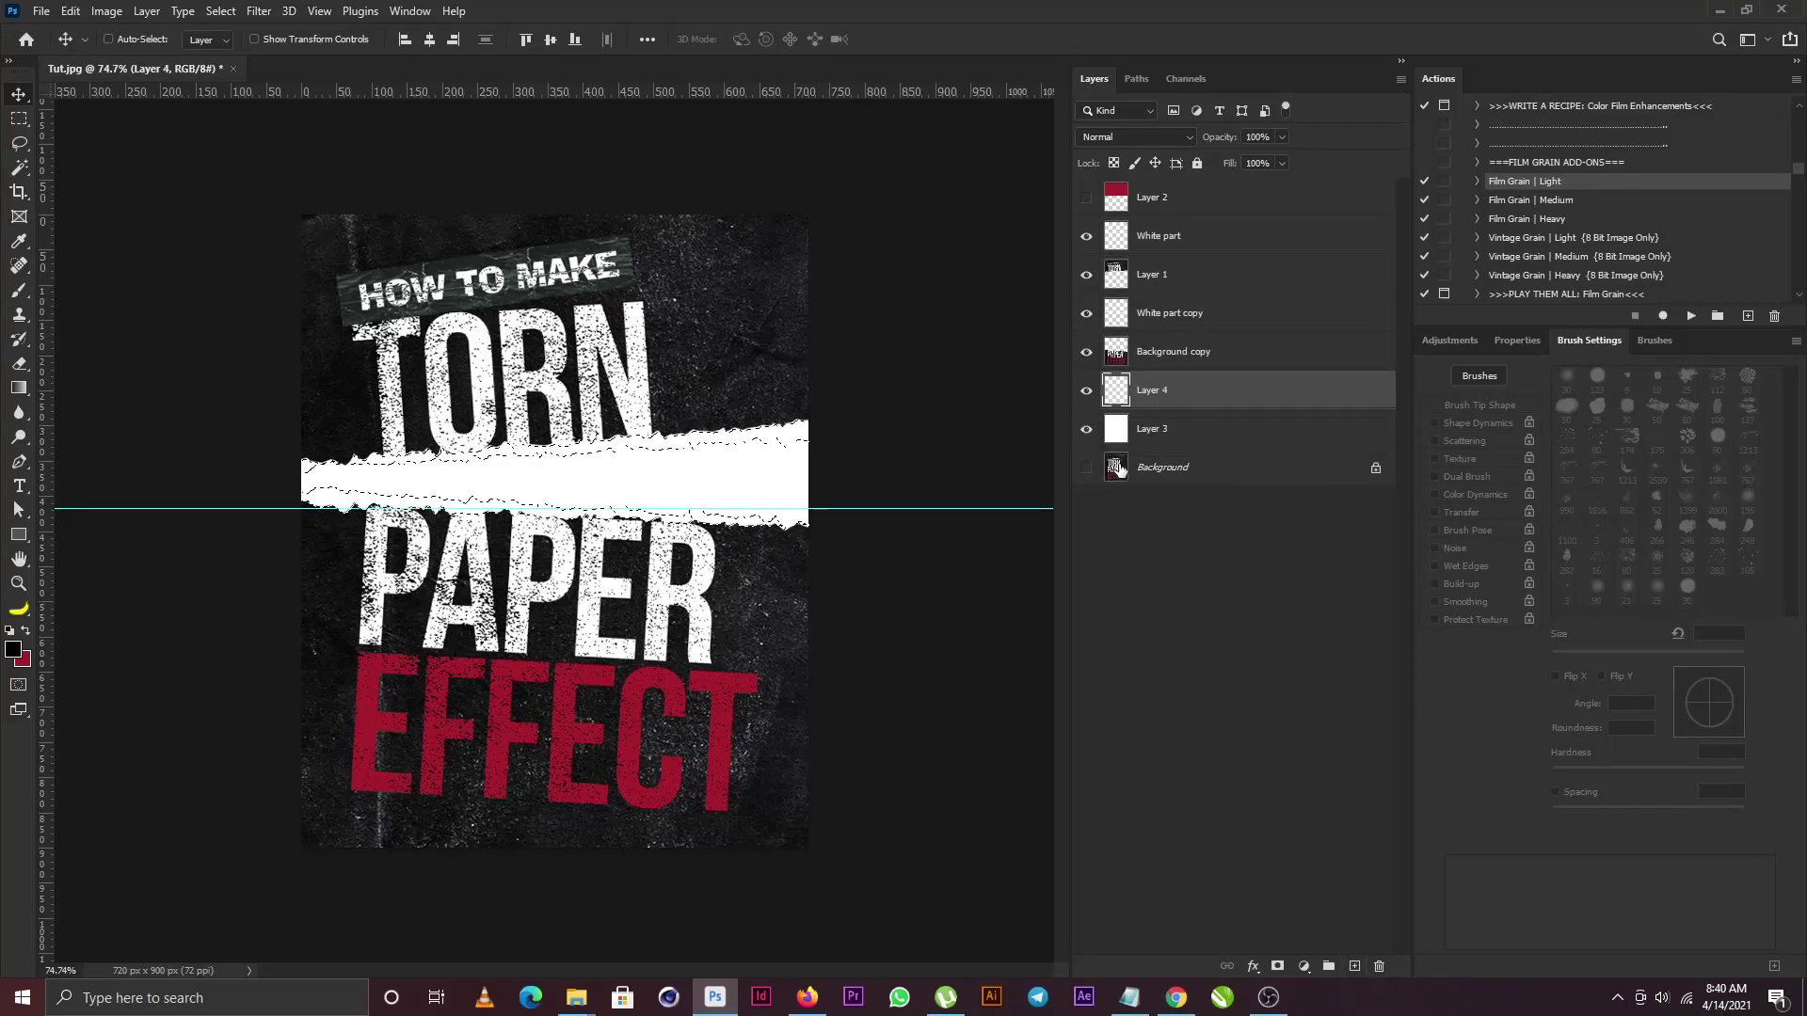
Rename the new layer Shadow, fill the selection on it with the black foreground color and deselect.
double_click(1152, 388)
type("Shadow")
key("Return")
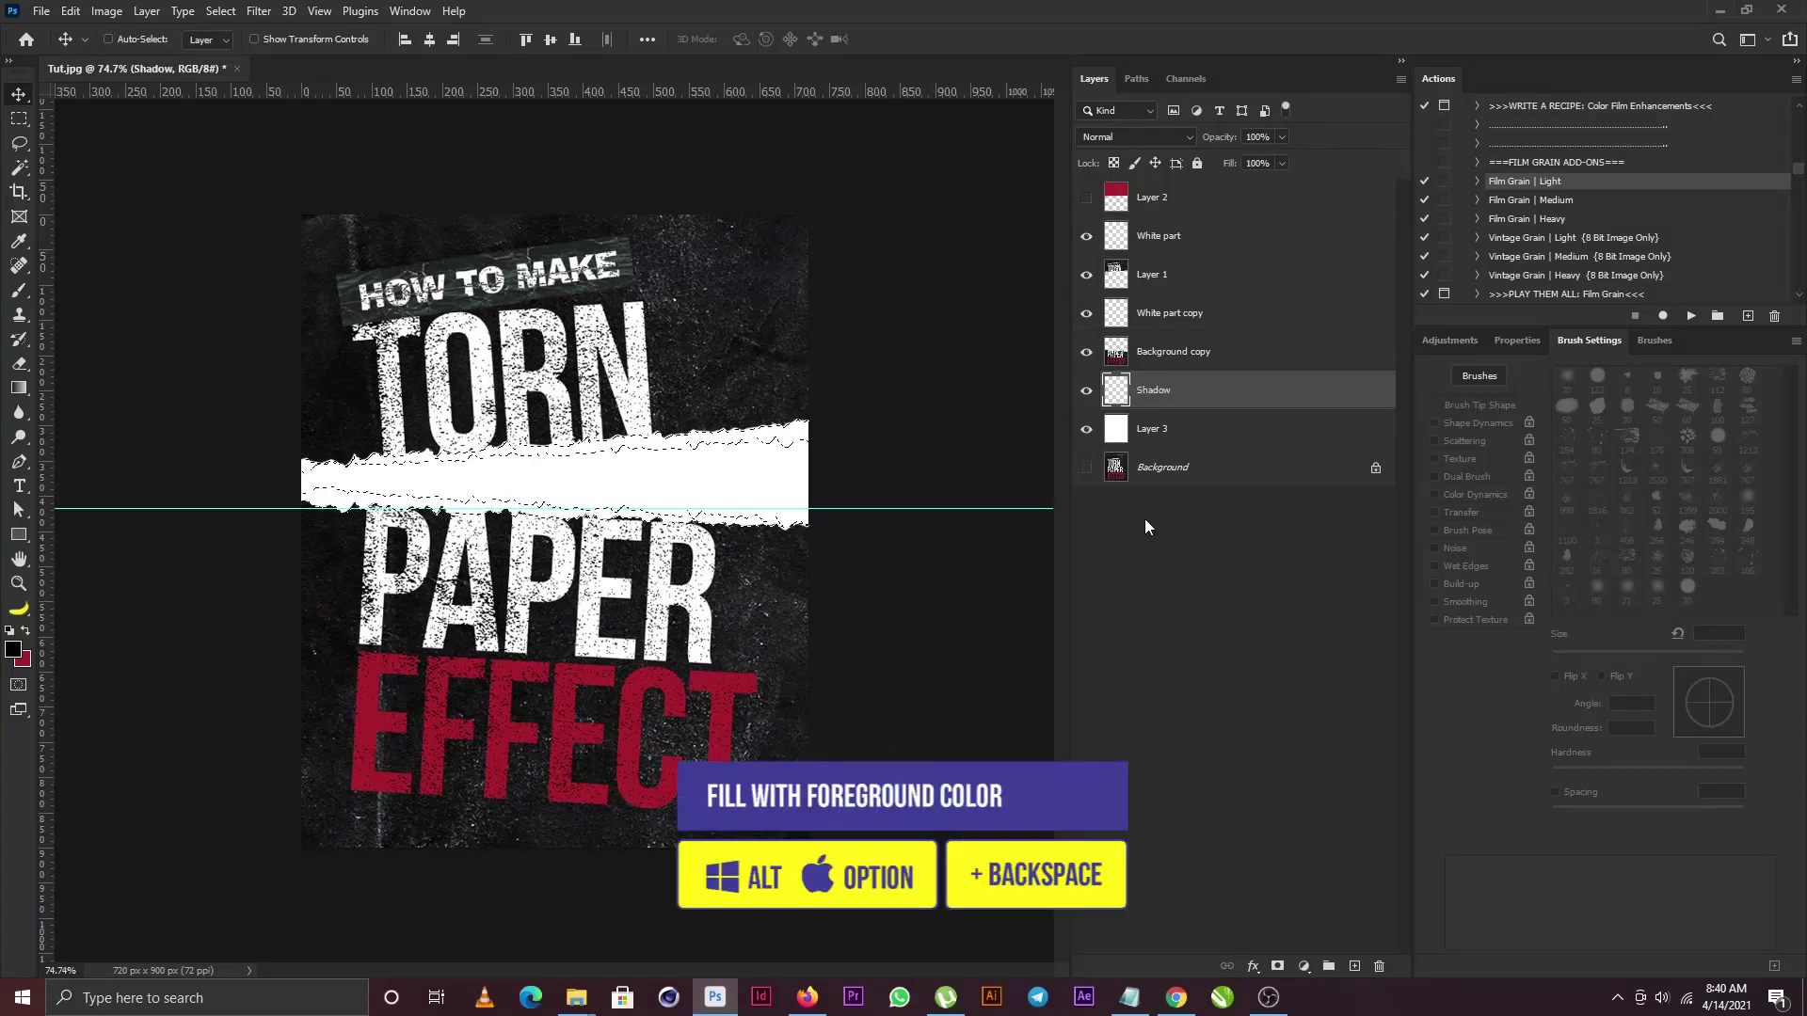
key("ctrl")
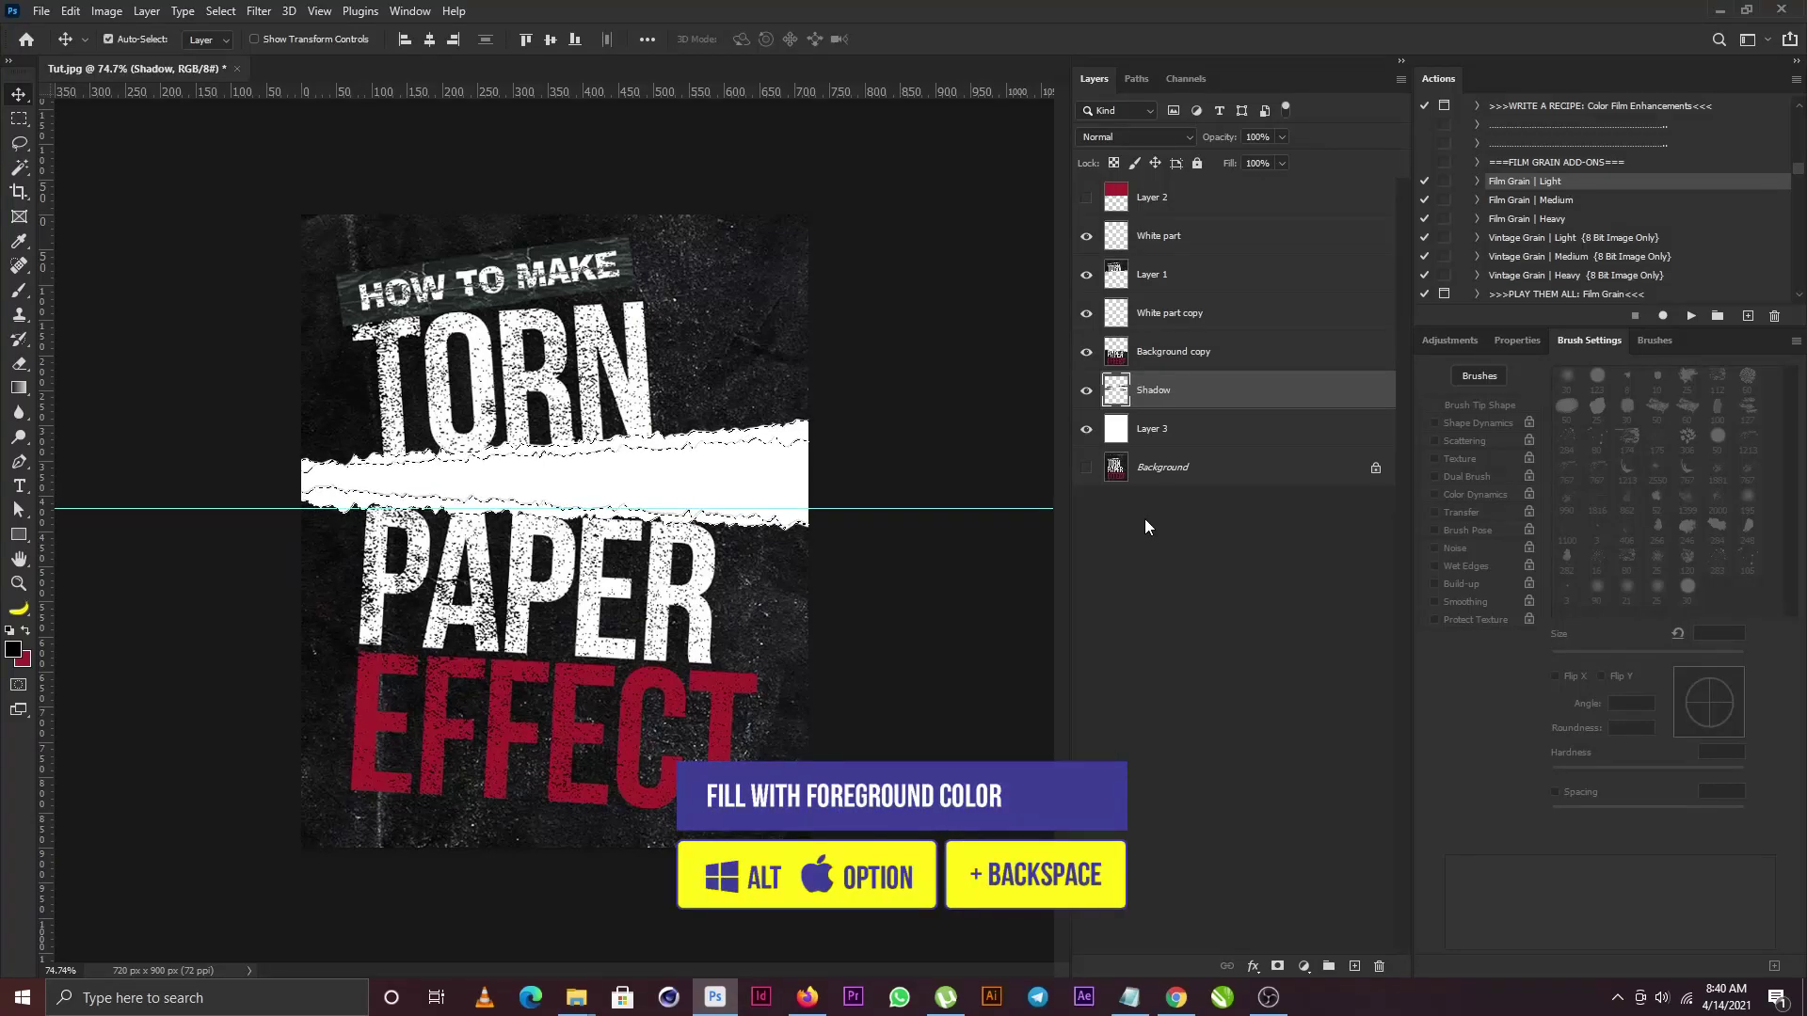
key("ctrl+d")
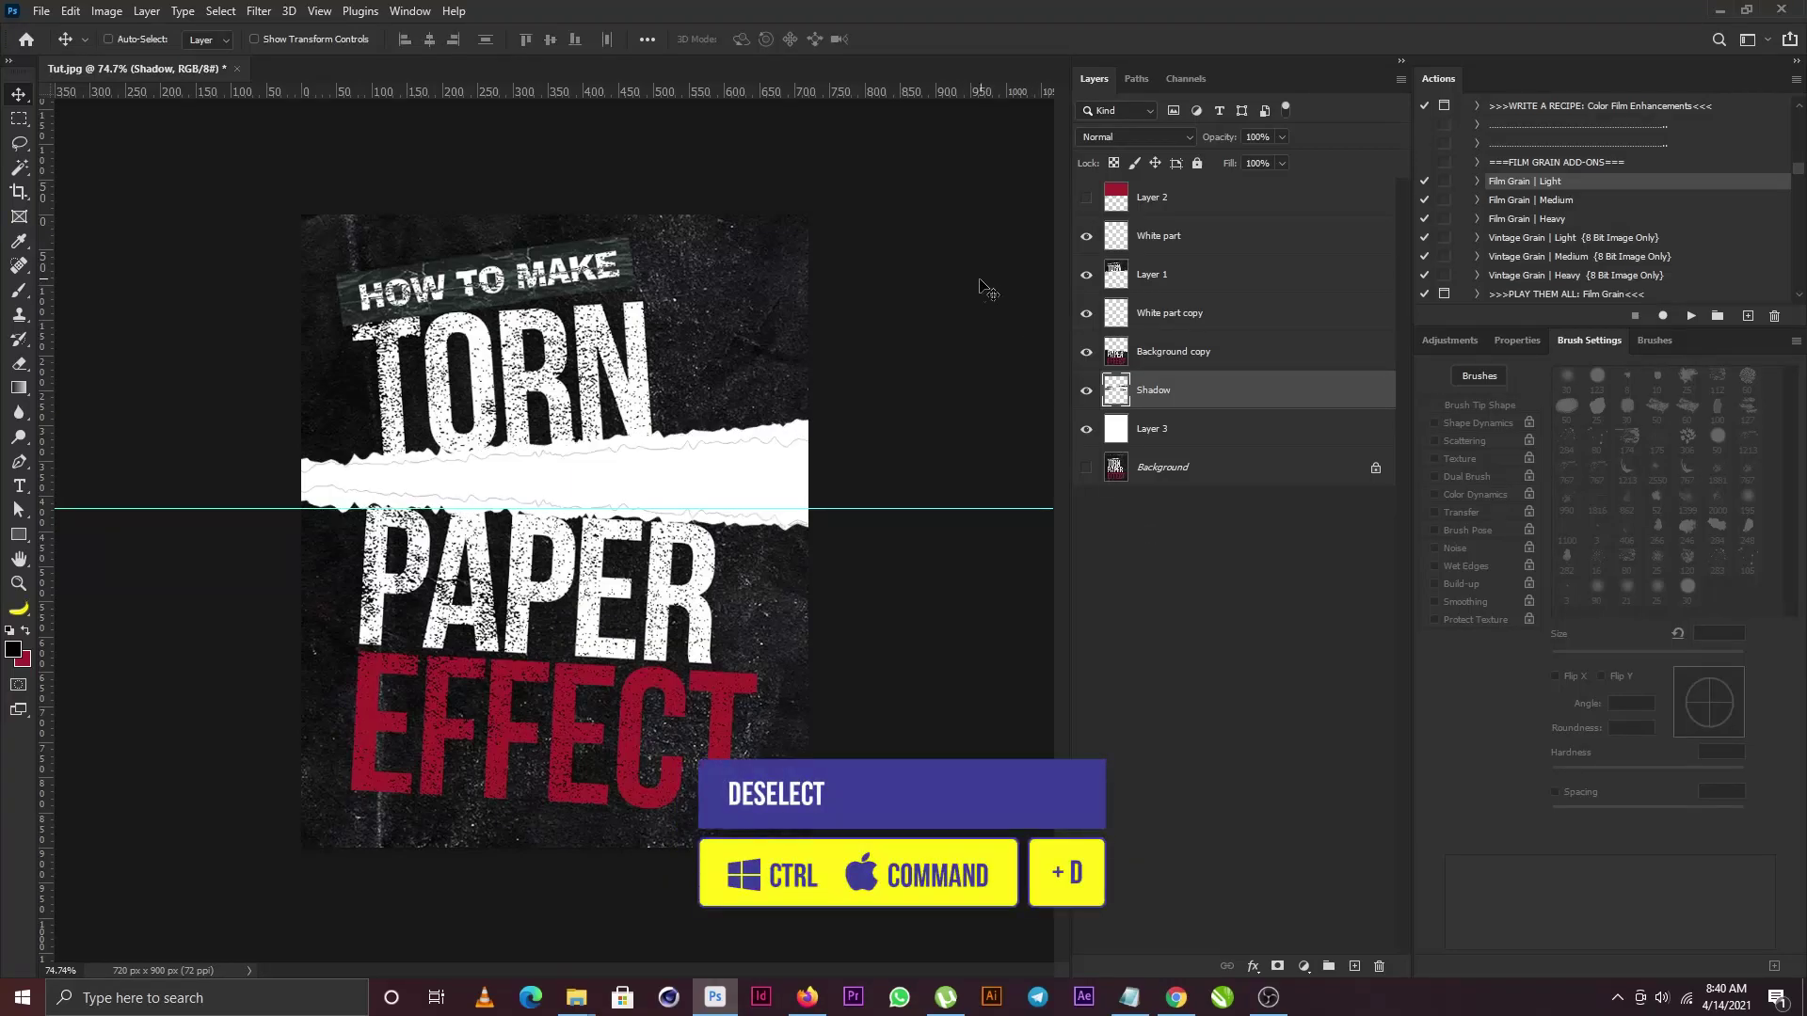
Apply a Gaussian Blur with a radius of 16.6 pixels to the Shadow layer.
left_click(259, 11)
mouse_move(339, 224)
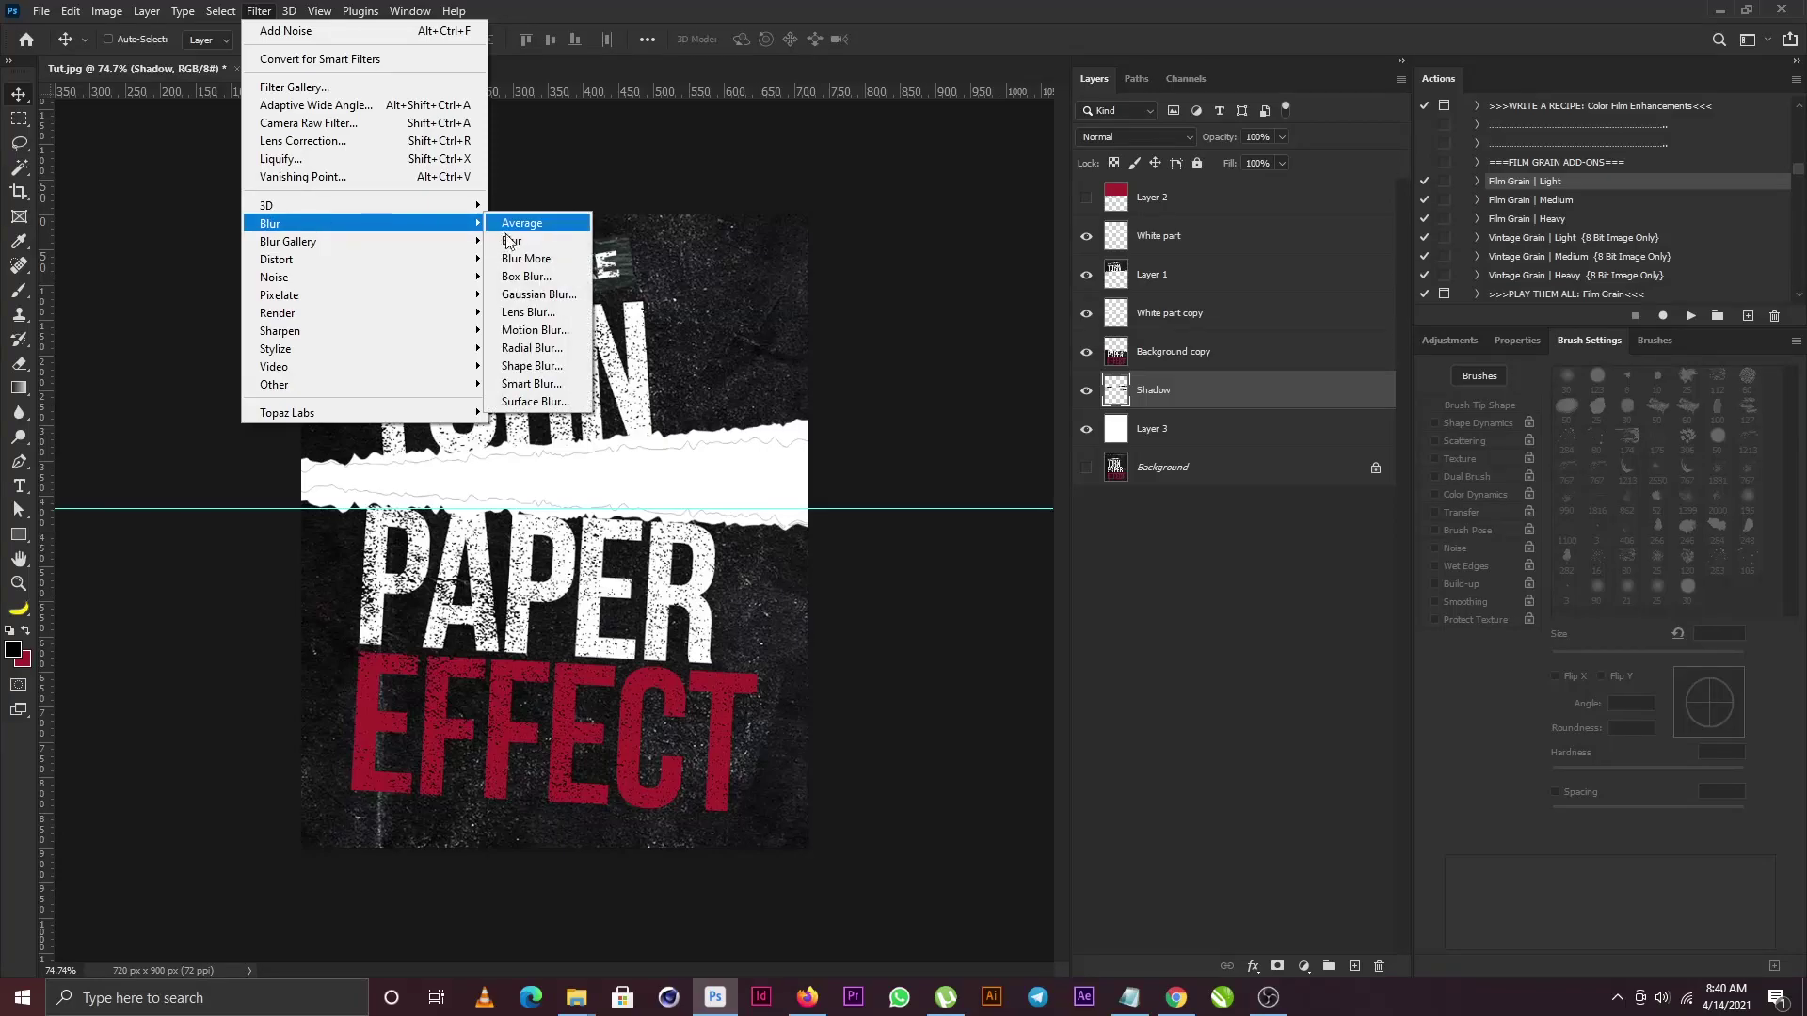
left_click(552, 295)
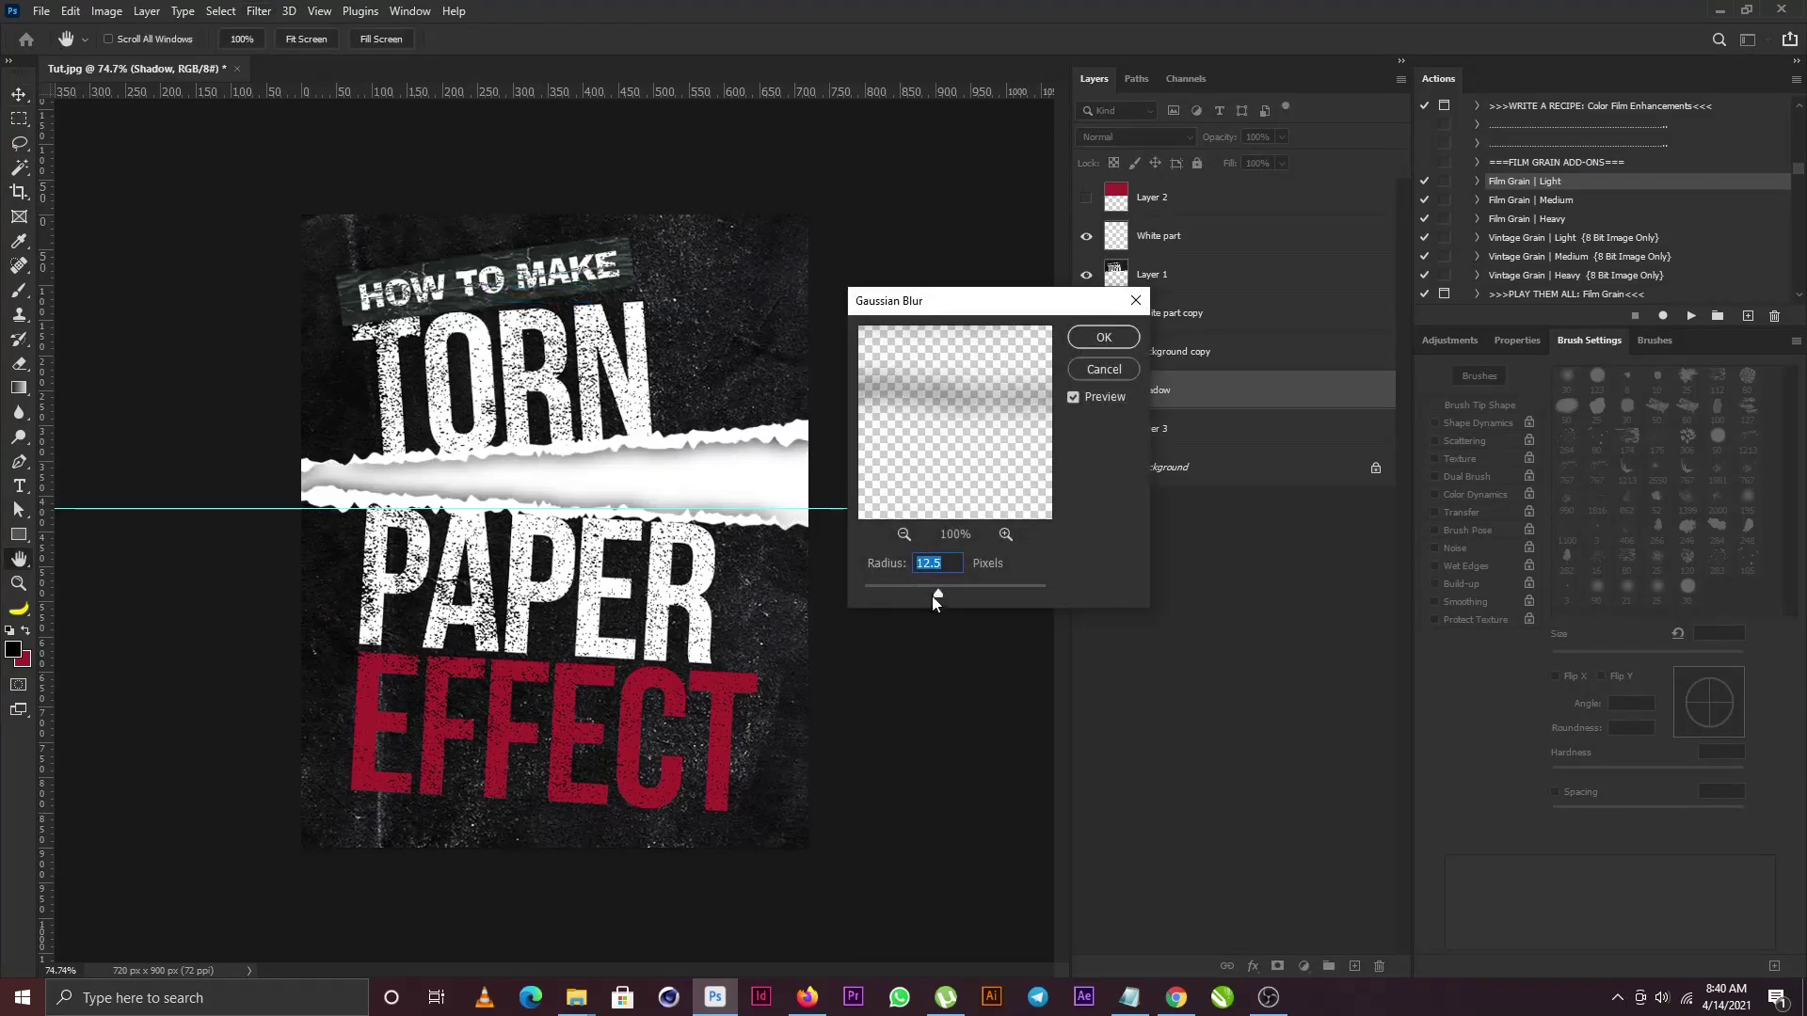
left_click_drag(938, 594, 941, 590)
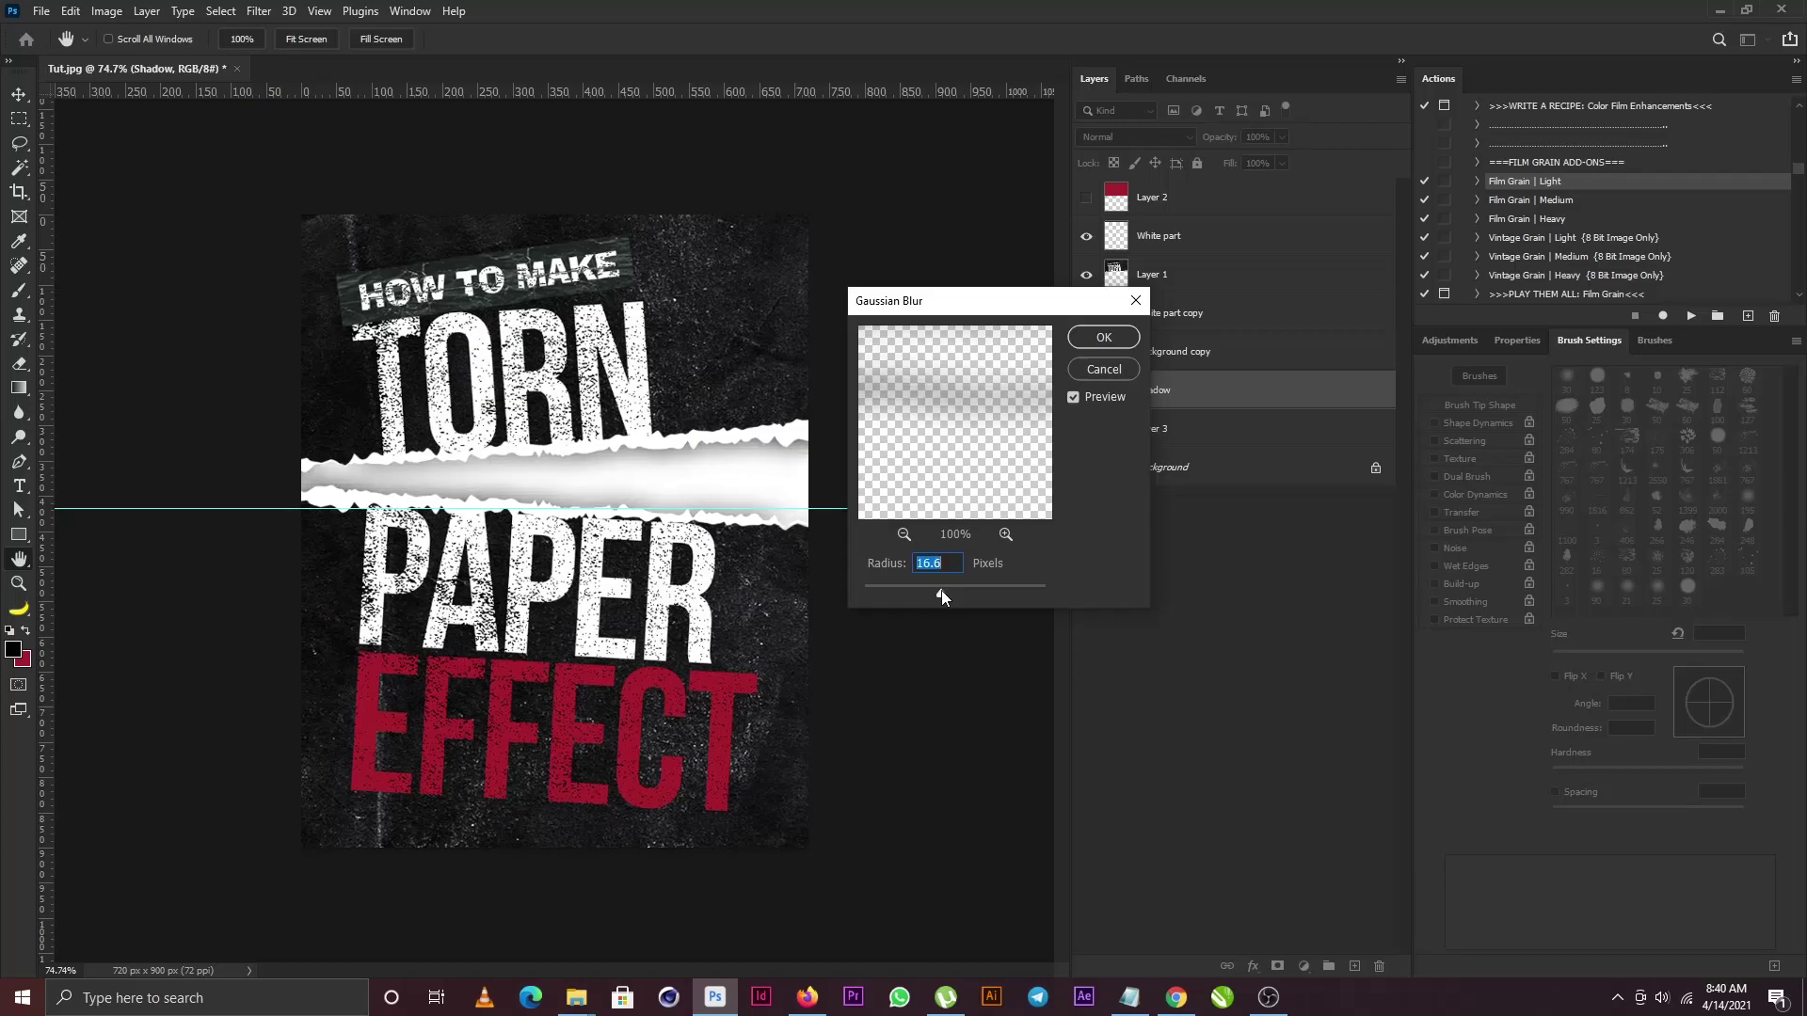
left_click(1103, 339)
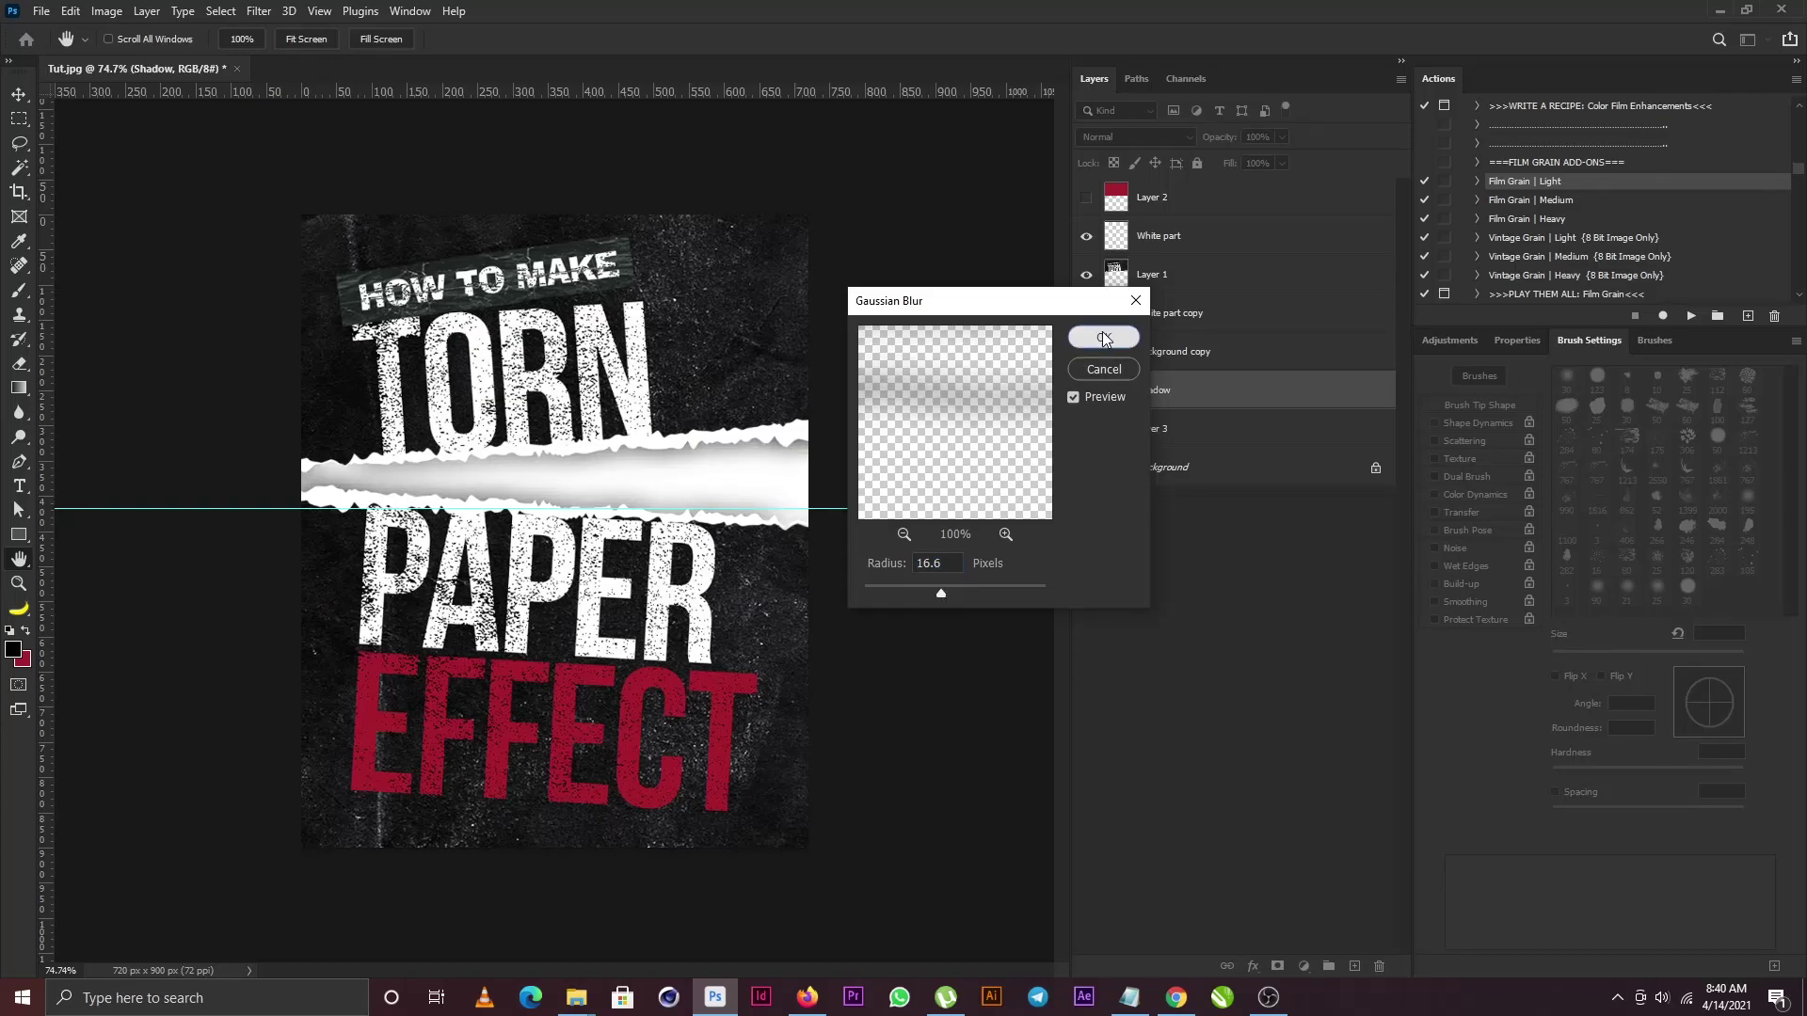